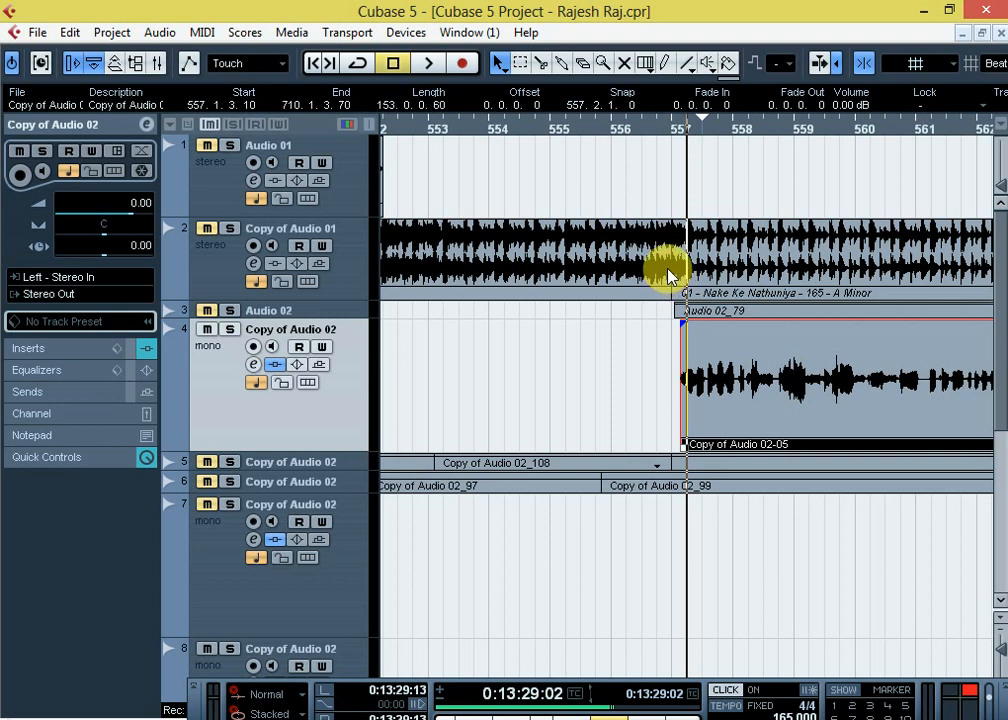
# Step: Place the playback cursor at bar 557 and review the Auto-Tune key and scale settings on vocal track 4
pyautogui.click(677, 127)
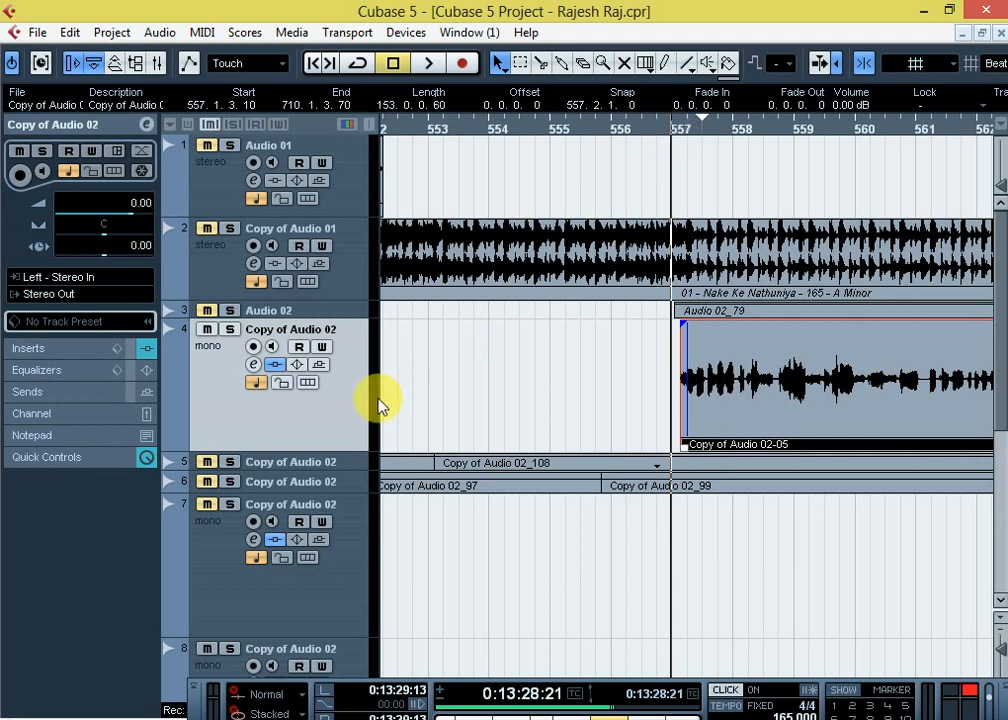
pyautogui.click(254, 366)
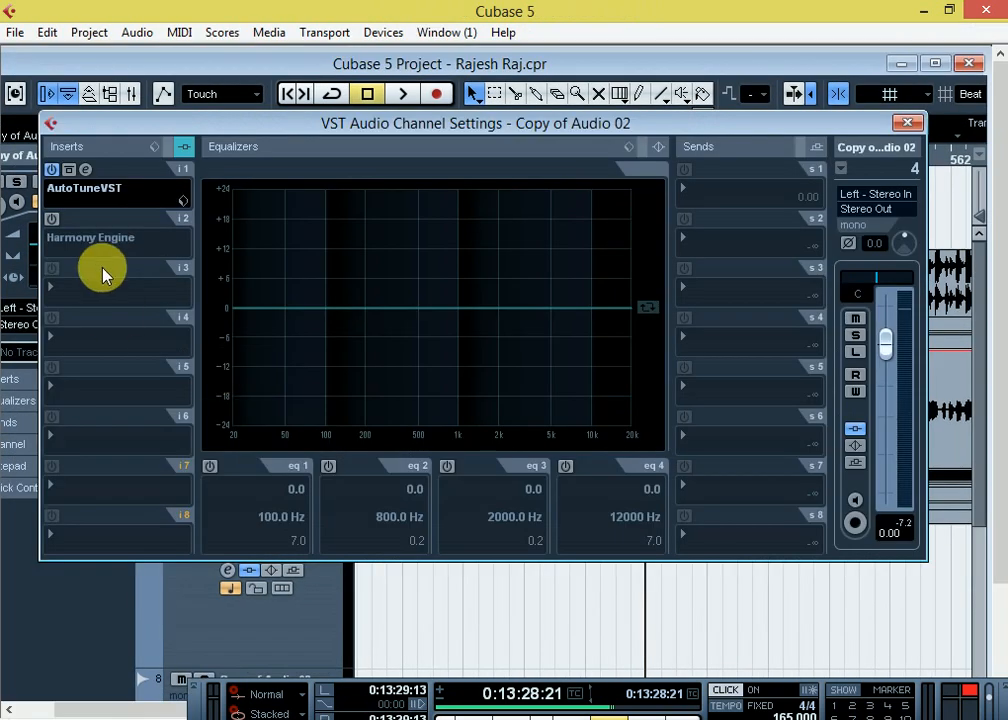
pyautogui.click(84, 170)
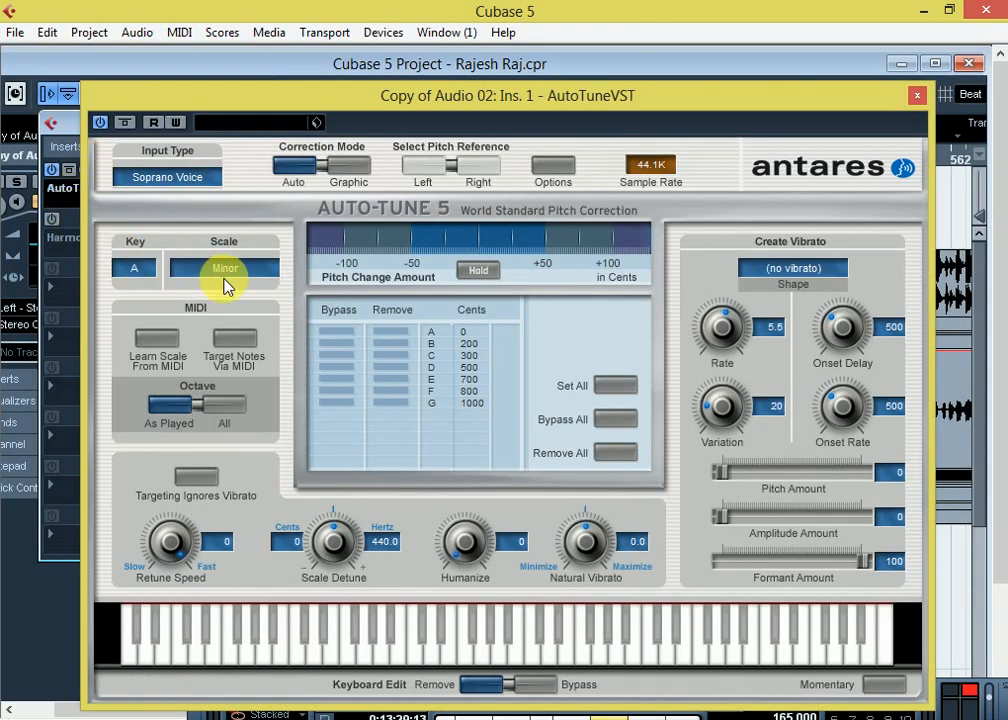
pyautogui.click(917, 98)
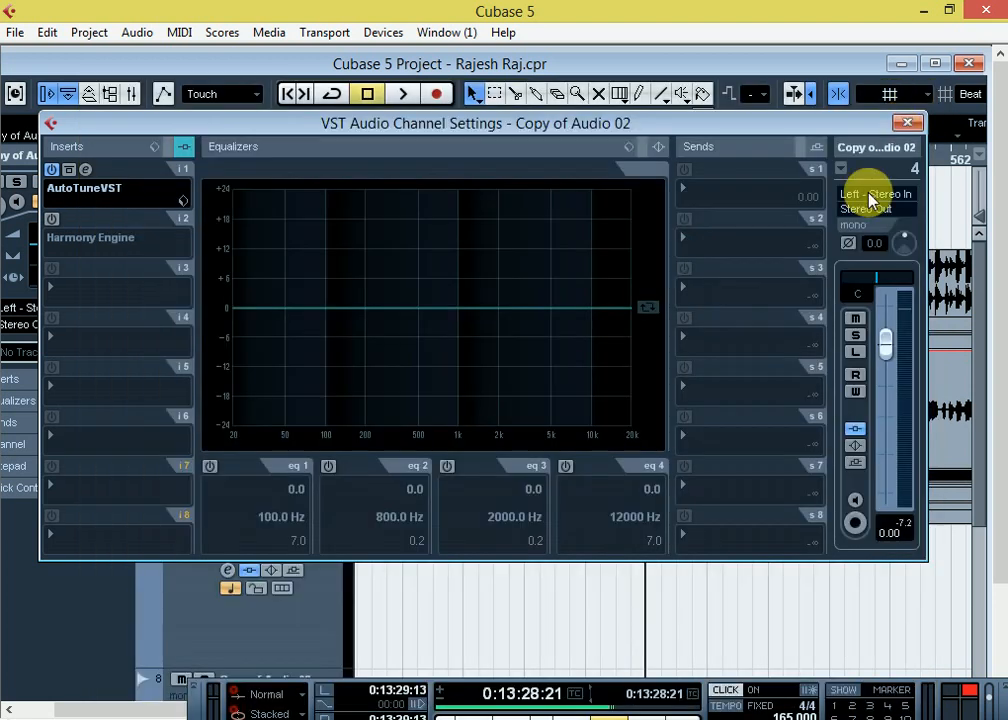
pyautogui.click(910, 120)
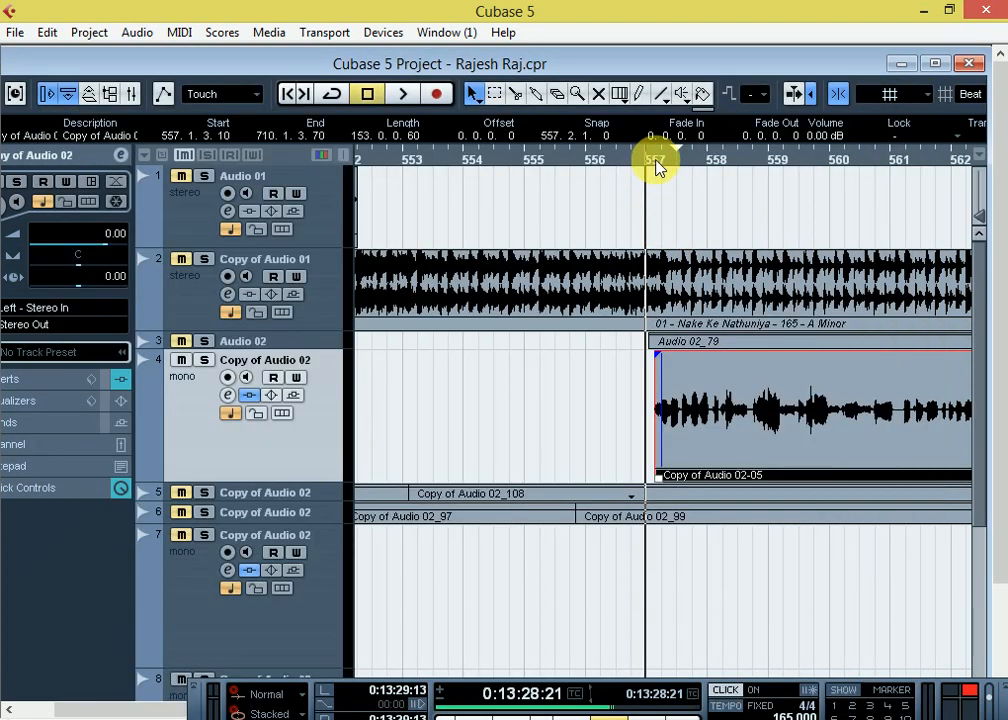
# Step: Play the track 4 vocal from bar 557 to listen to it with only Auto-Tune active
pyautogui.press('space')
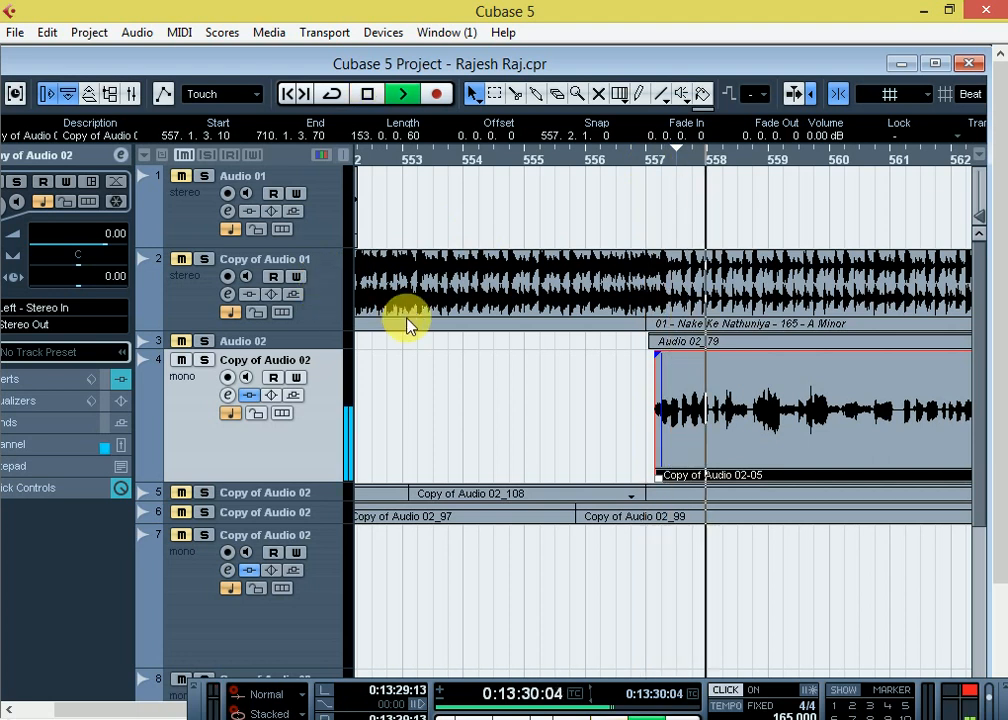
pyautogui.press('g')
pyautogui.press('g')
pyautogui.press('g')
pyautogui.press('g')
pyautogui.press('g')
pyautogui.press('h')
pyautogui.press('h')
pyautogui.press('h')
pyautogui.press('g')
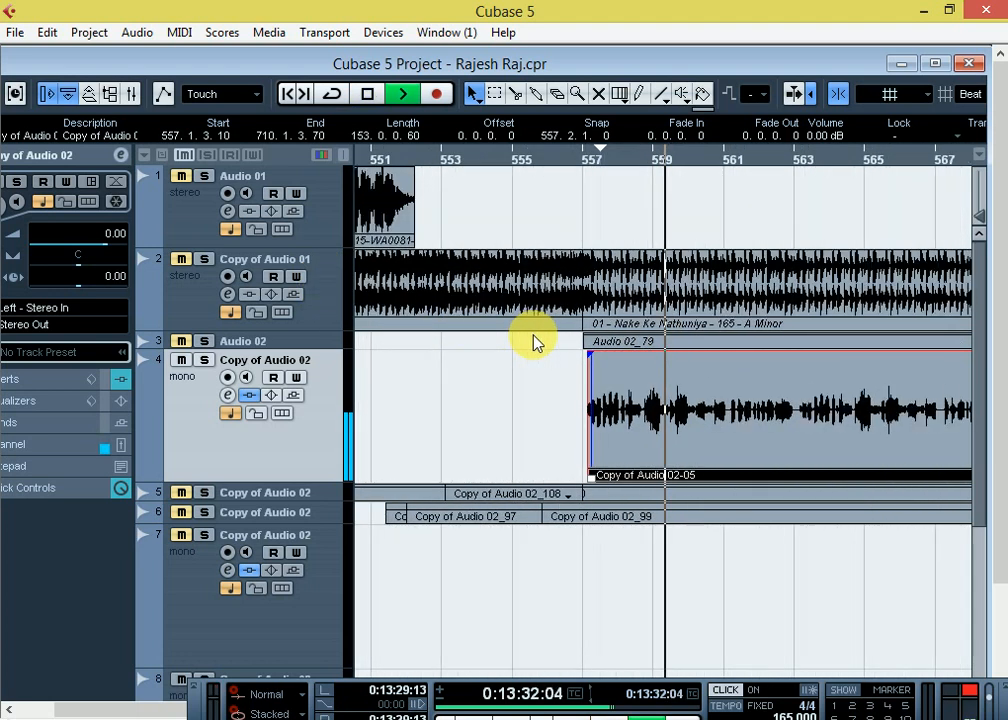
pyautogui.press('g')
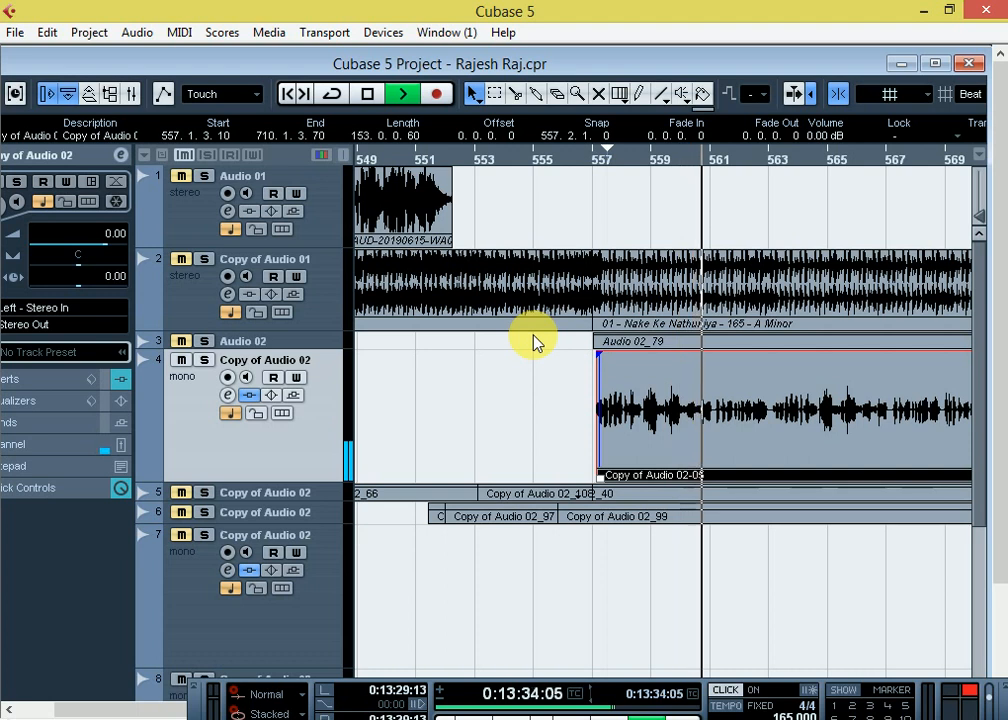
pyautogui.press('space')
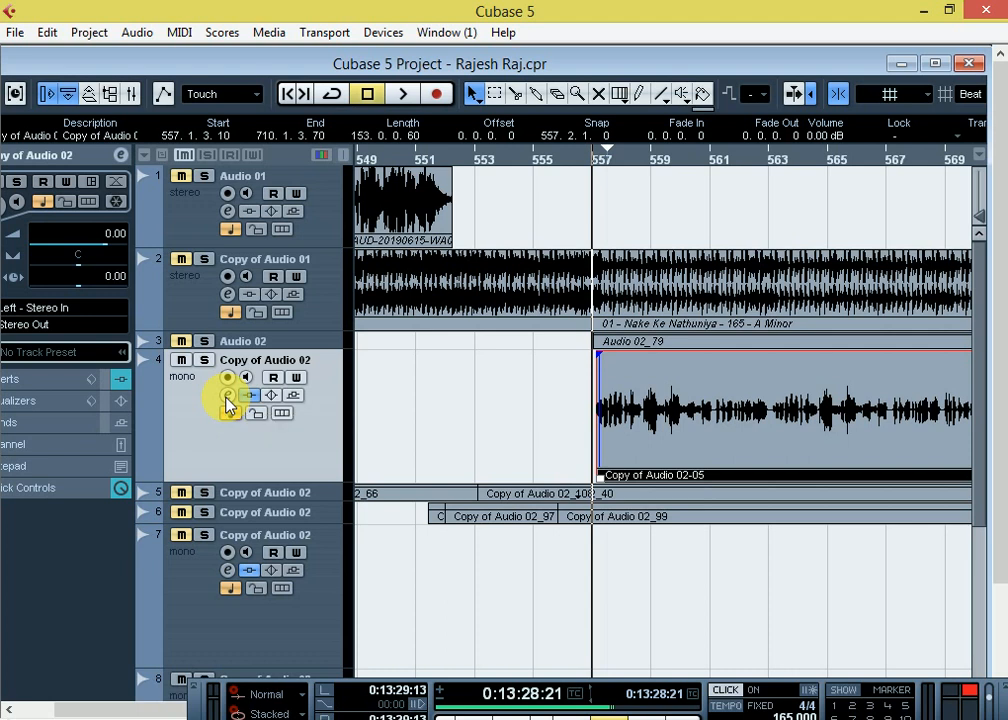
# Step: Replace the Harmony Engine in track 4's second insert slot with the CLA-2A Mono compressor
pyautogui.click(228, 397)
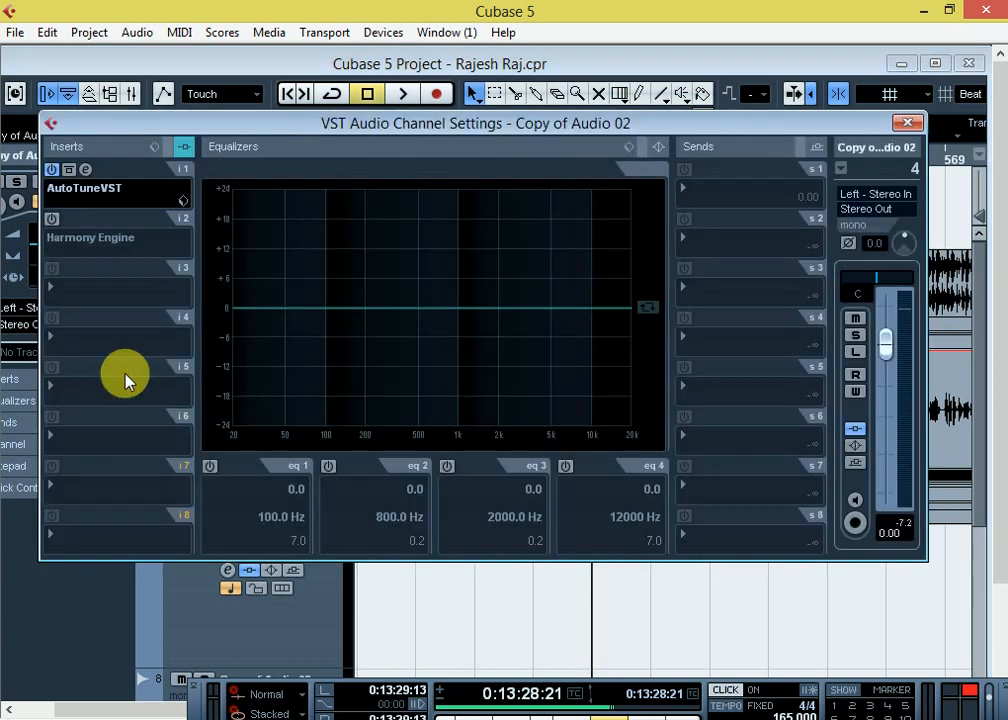
pyautogui.click(90, 237)
pyautogui.moveTo(104, 233)
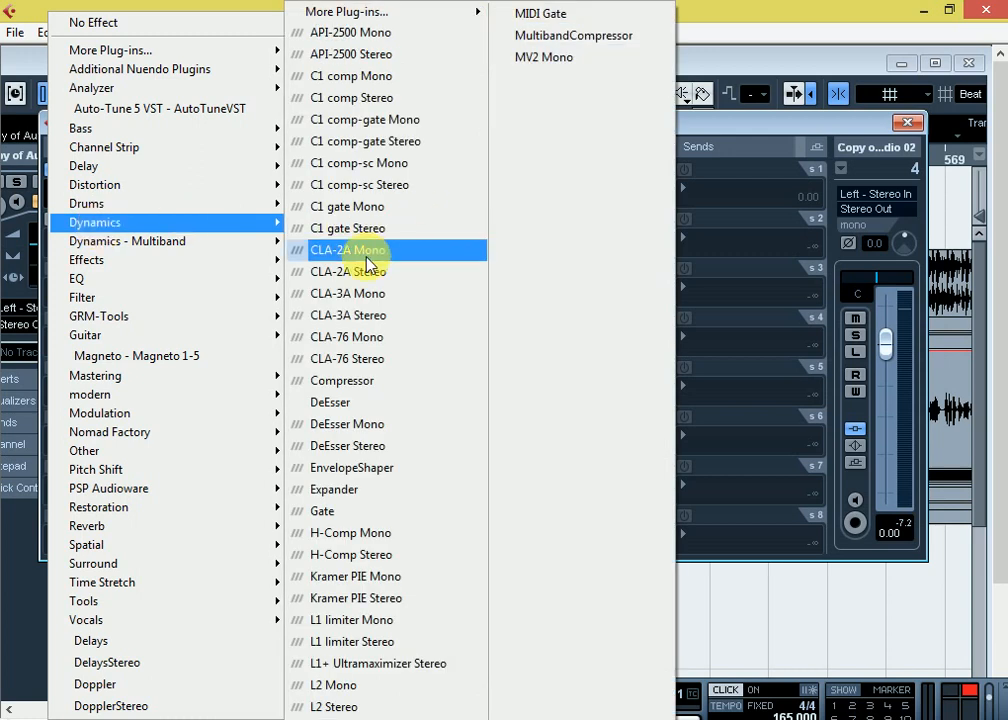
pyautogui.click(330, 250)
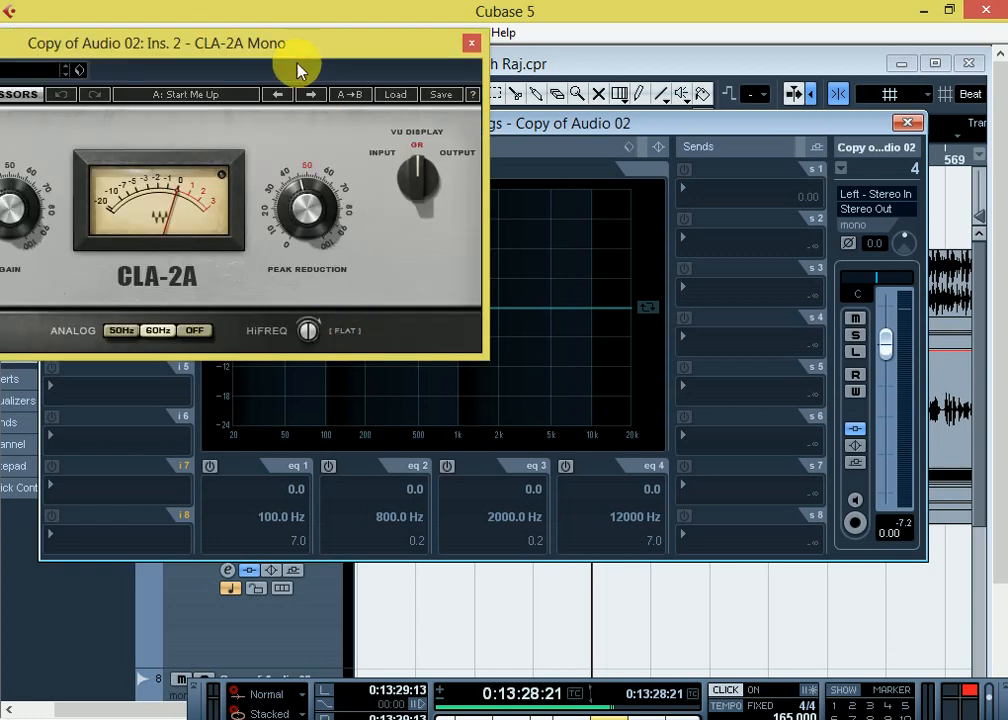
pyautogui.moveTo(292, 54); pyautogui.dragTo(603, 125)
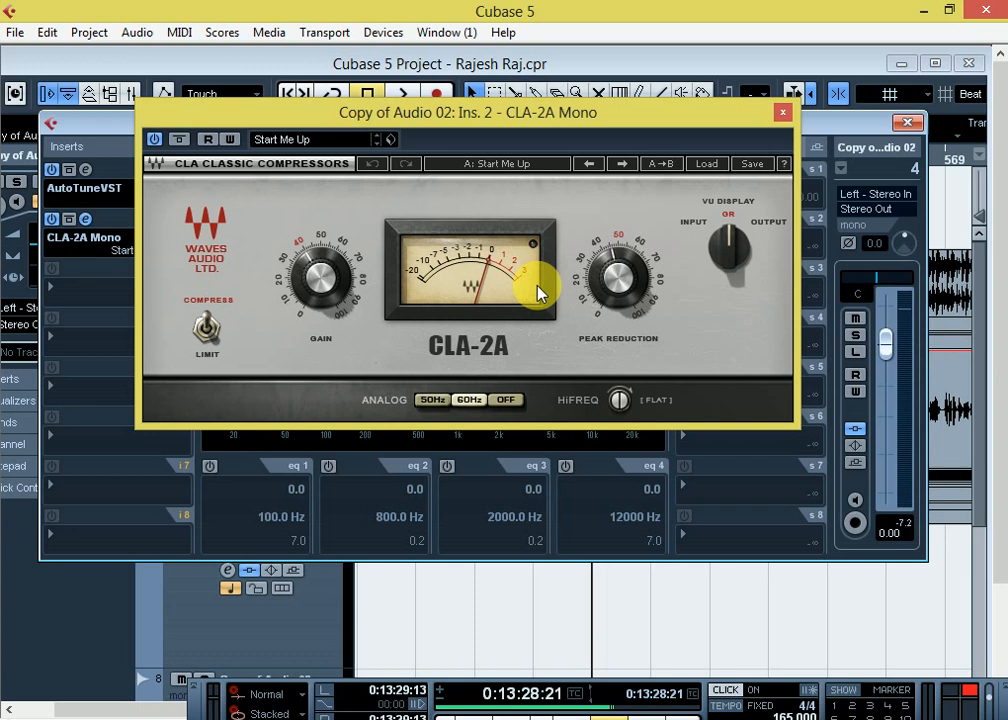
# Step: Adjust the CLA-2A's peak reduction and set its gain to about 43.8 while auditioning the vocal
pyautogui.press('space')
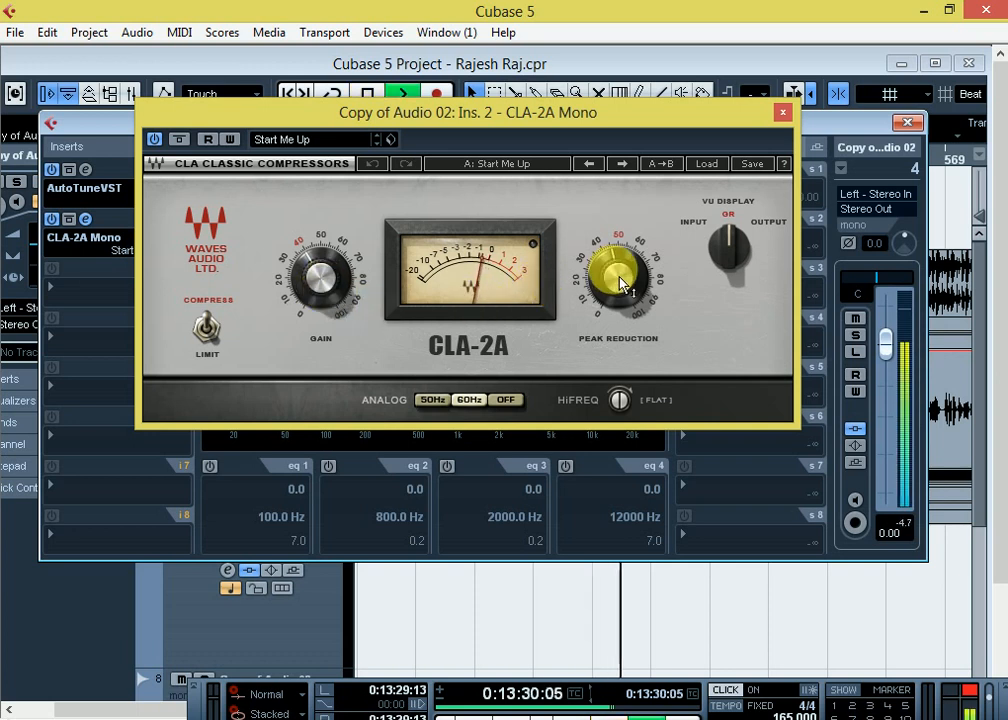
pyautogui.moveTo(620, 283); pyautogui.dragTo(620, 295)
pyautogui.moveTo(326, 285); pyautogui.dragTo(326, 276)
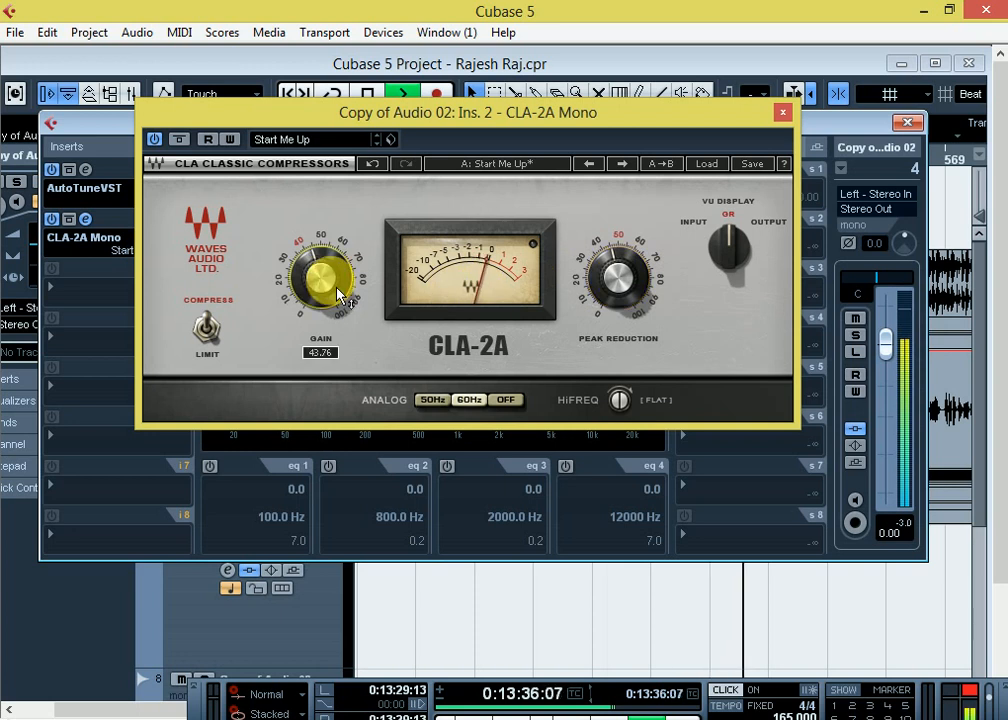
pyautogui.press('space')
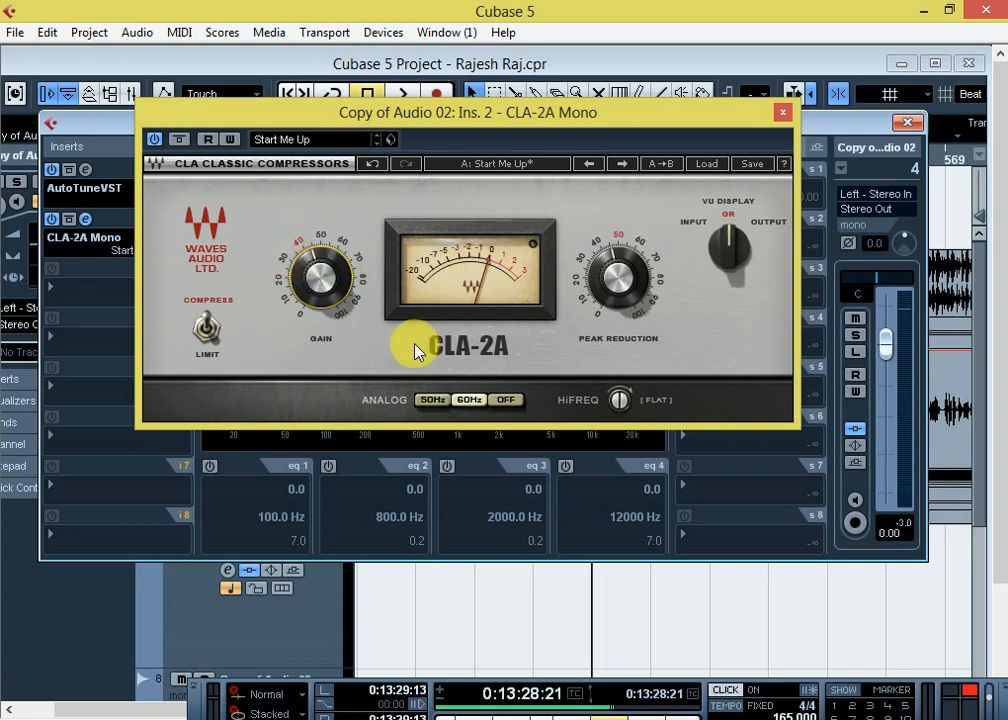
pyautogui.click(781, 112)
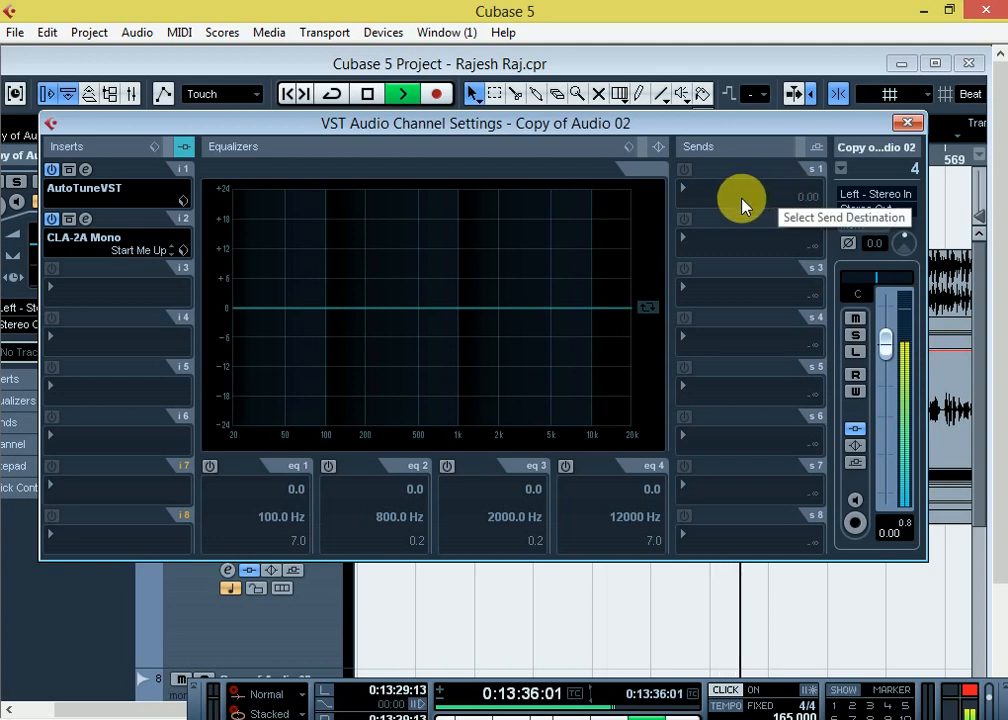
pyautogui.press('space')
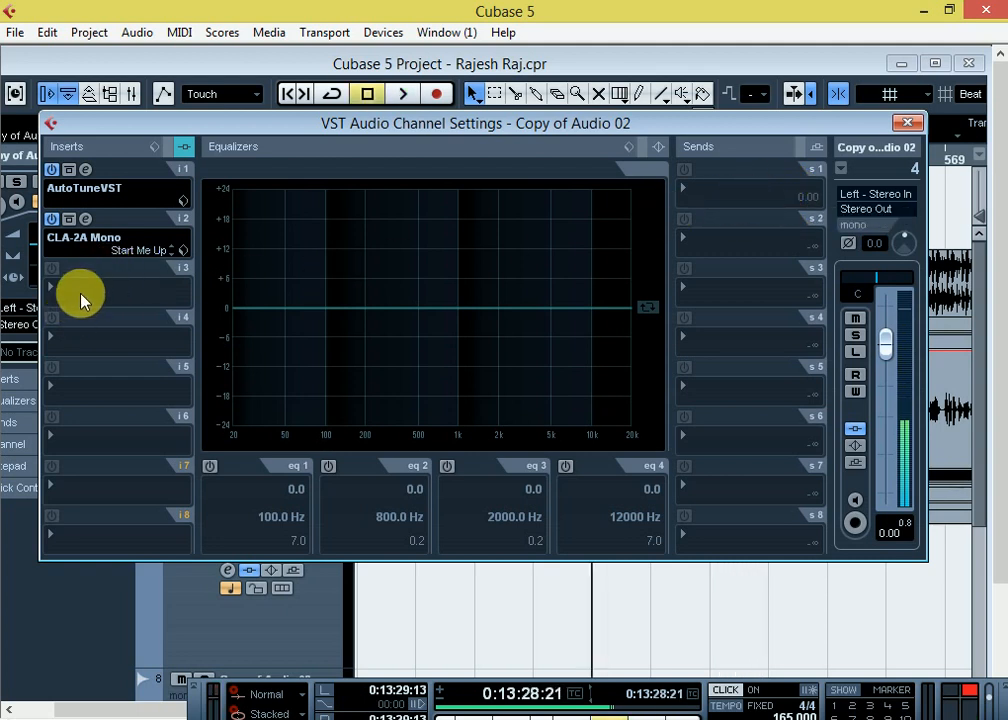
# Step: Load CLA-3A Mono into track 4's third insert slot and audition the vocal with its Start Me Up preset
pyautogui.click(80, 298)
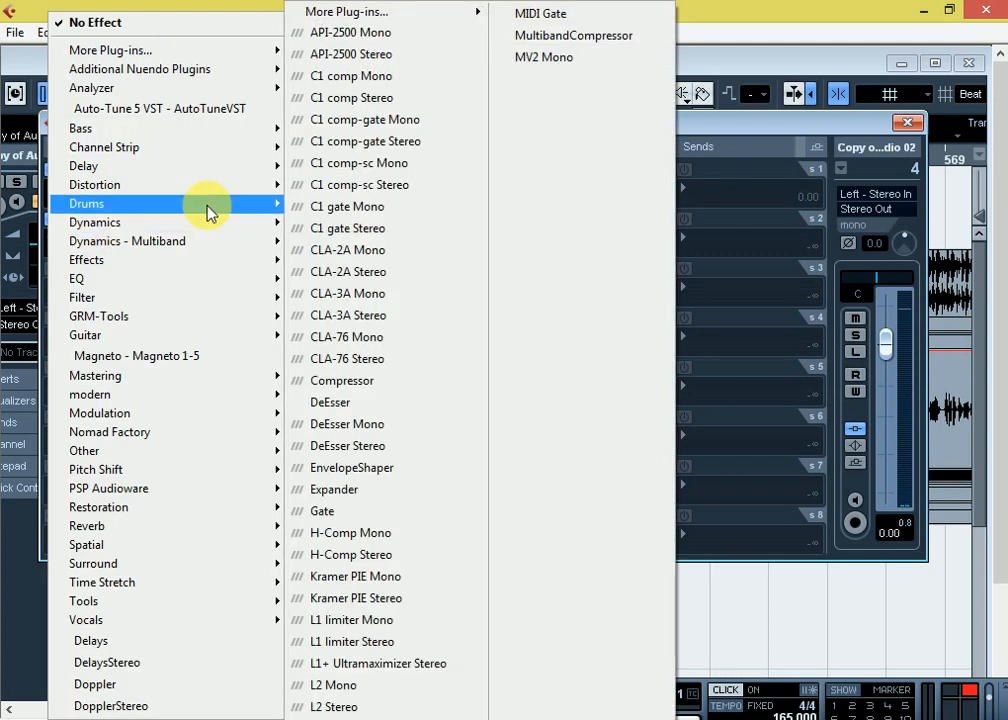
pyautogui.click(363, 296)
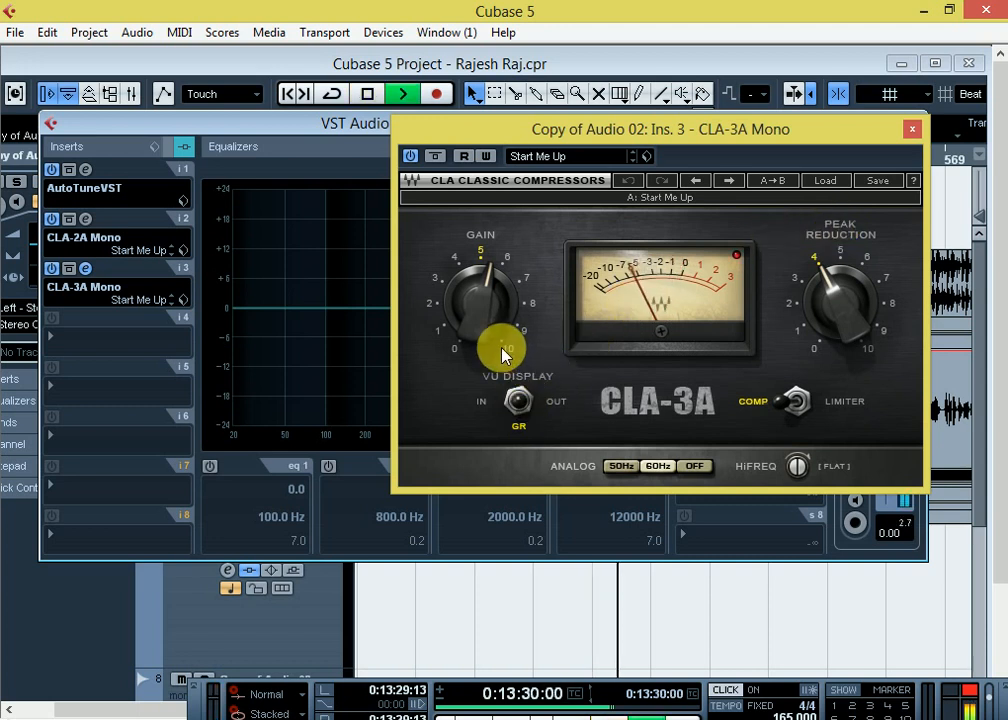
pyautogui.moveTo(492, 331)
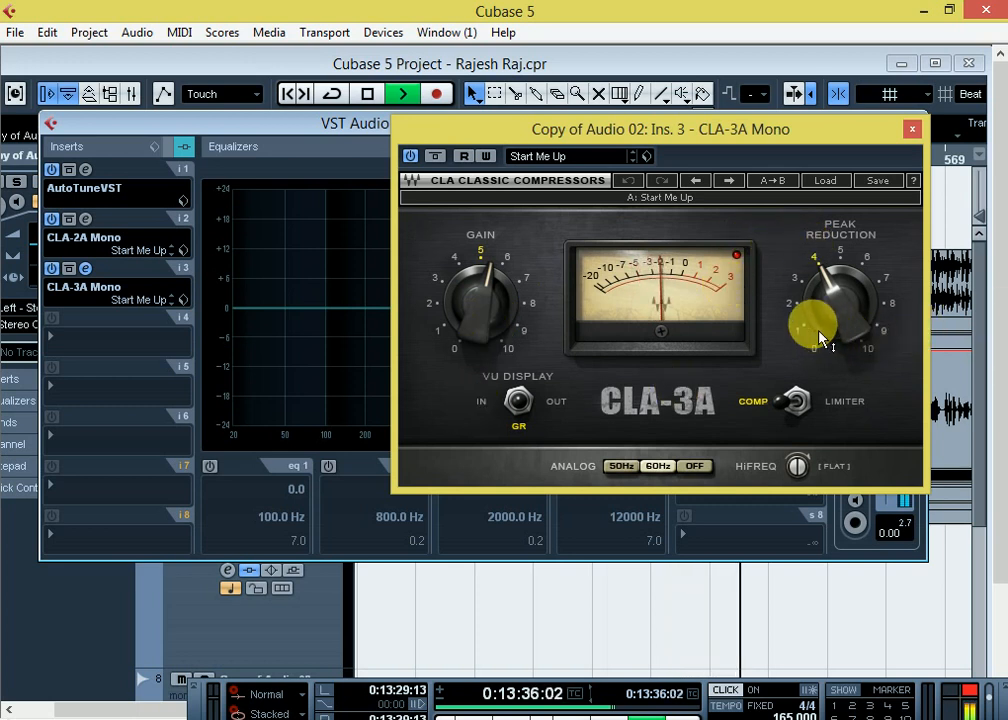
pyautogui.press('space')
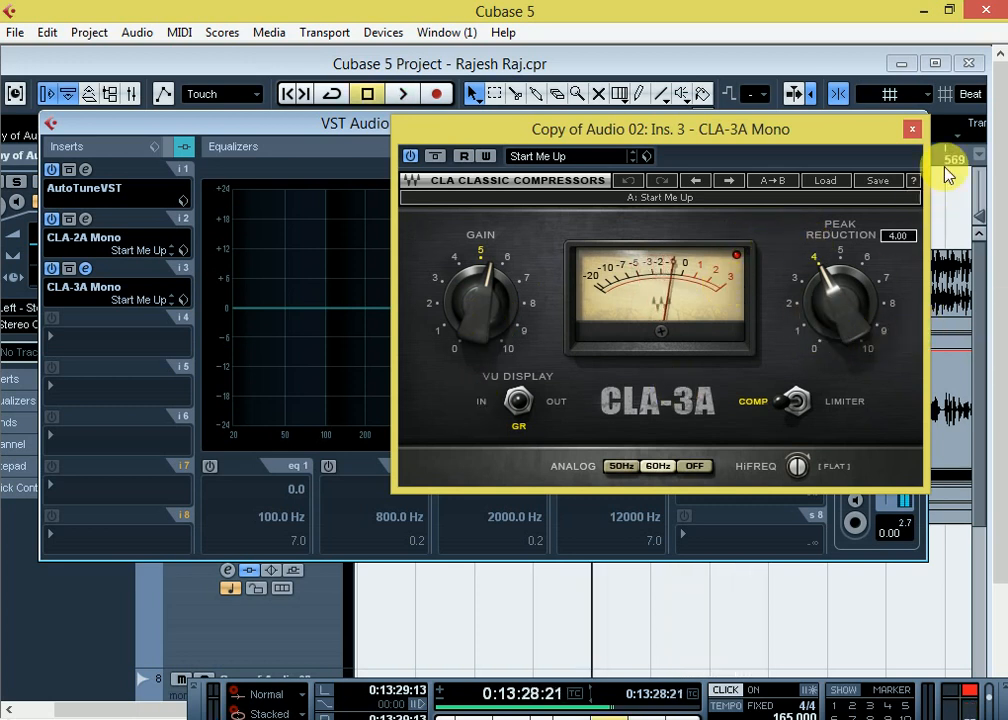
pyautogui.moveTo(690, 143); pyautogui.dragTo(535, 129)
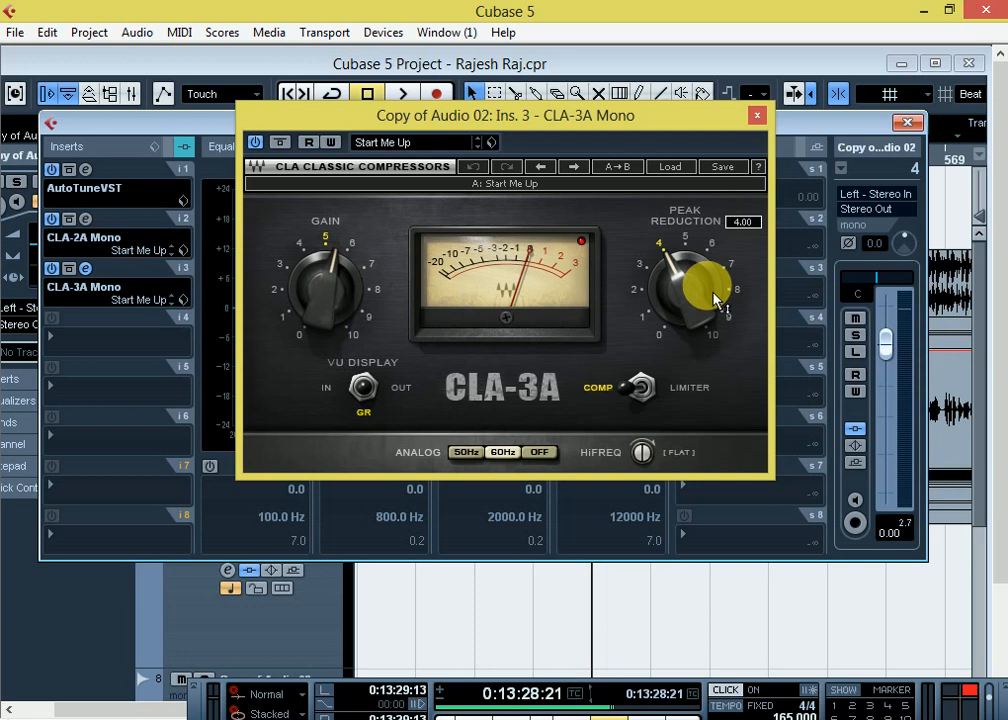
pyautogui.click(756, 117)
# Step: Load the DeEsser Stereo plug-in into track 4's fourth insert slot
pyautogui.click(85, 337)
pyautogui.moveTo(138, 121)
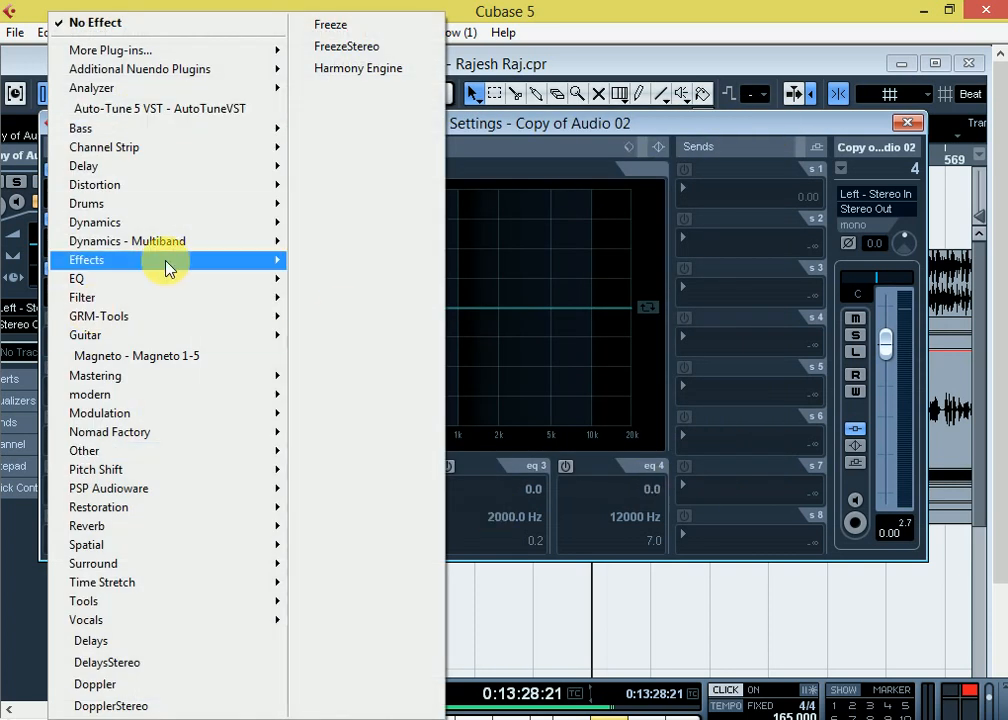
pyautogui.moveTo(214, 220)
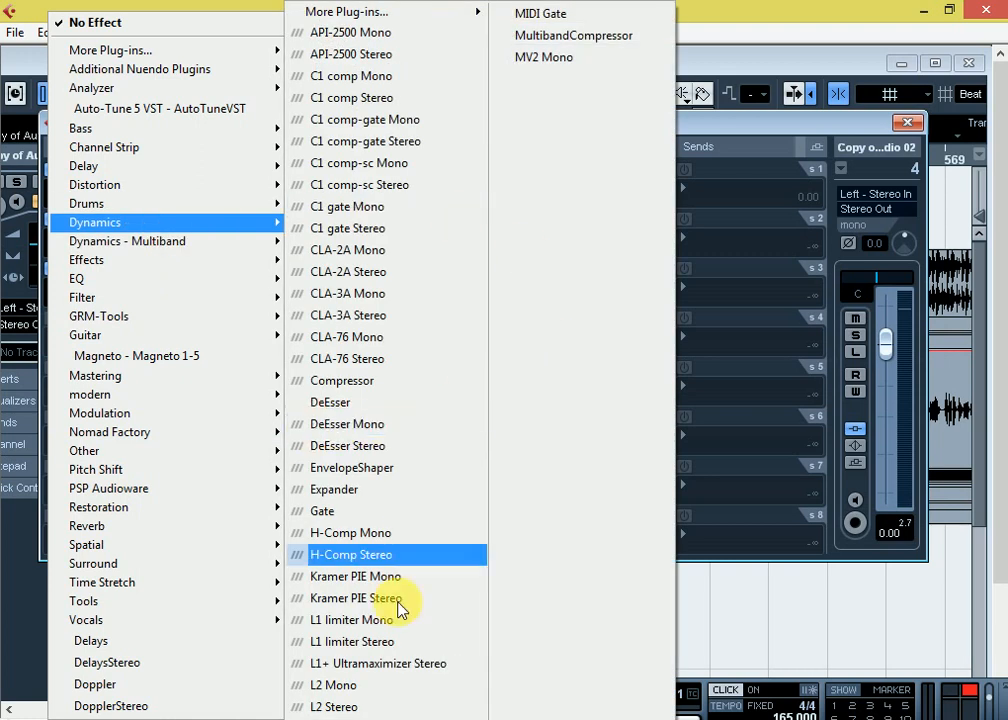
pyautogui.click(366, 446)
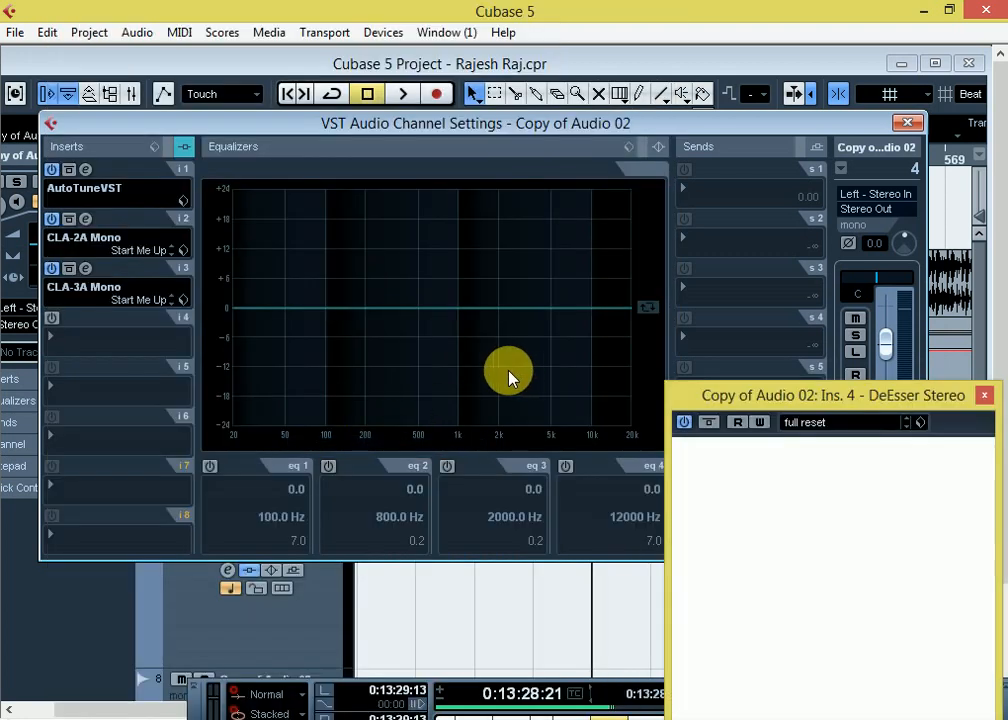
pyautogui.moveTo(835, 410); pyautogui.dragTo(629, 249)
# Step: Start playback and set the DeEsser threshold to -28.8
pyautogui.moveTo(573, 344); pyautogui.dragTo(572, 414)
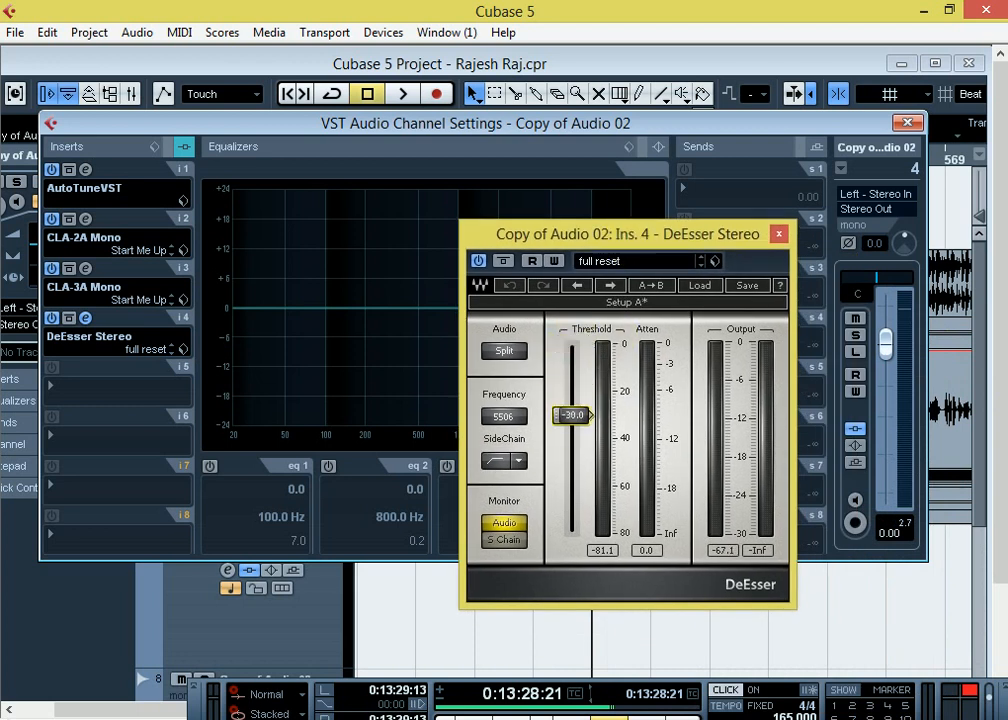
pyautogui.press('space')
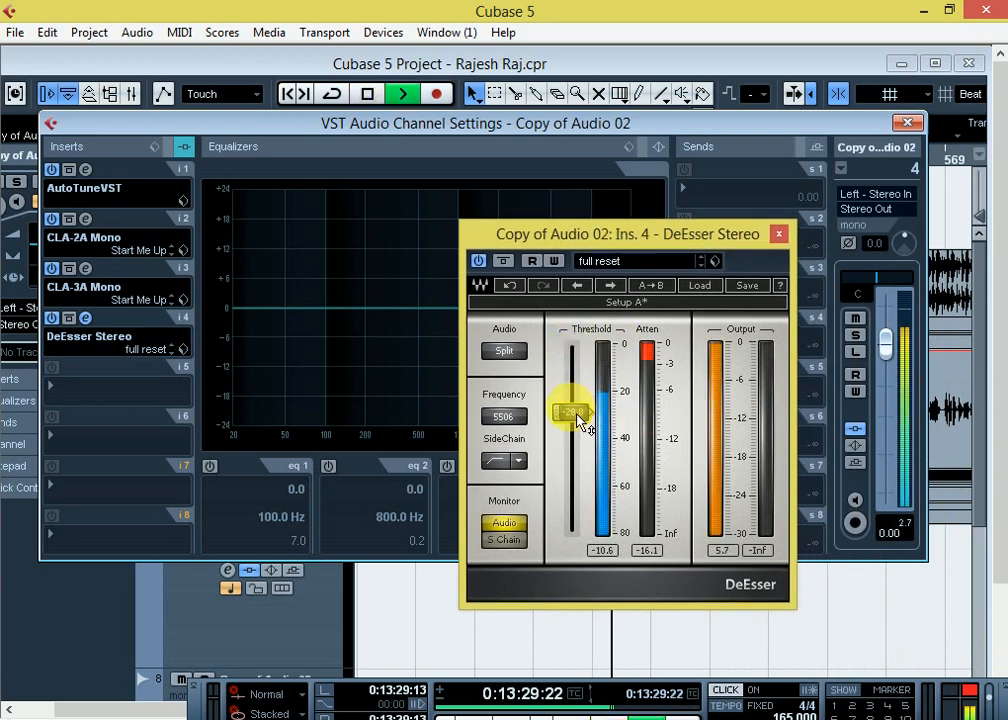
pyautogui.moveTo(690, 234); pyautogui.dragTo(573, 148)
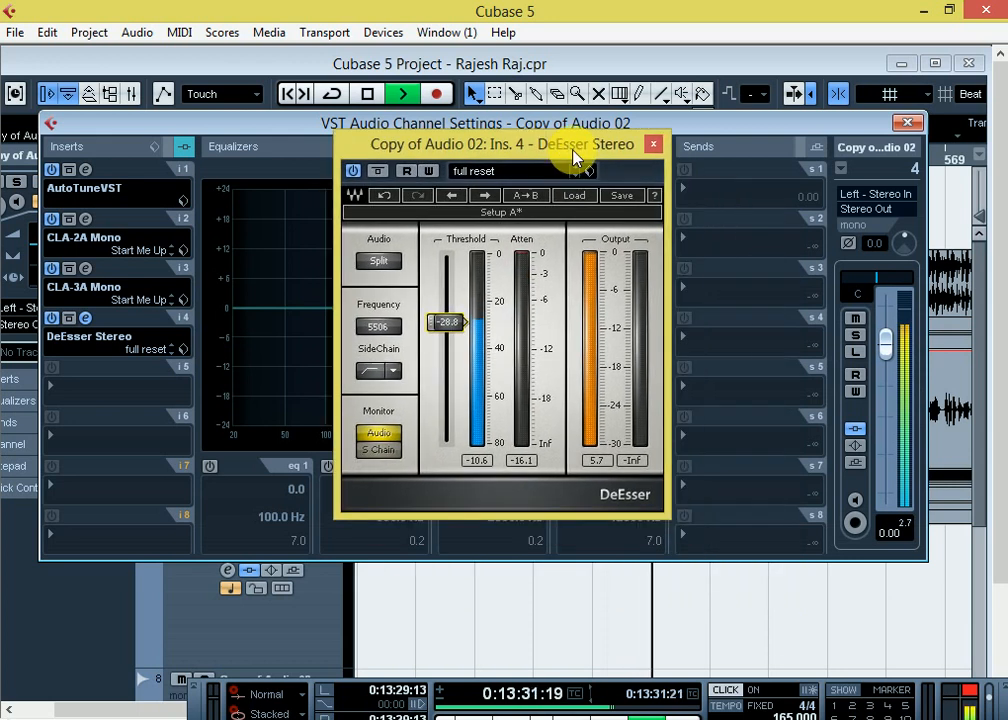
# Step: Close the channel settings and listen to a longer stretch of the de-essed vocal from bar 557
pyautogui.click(908, 123)
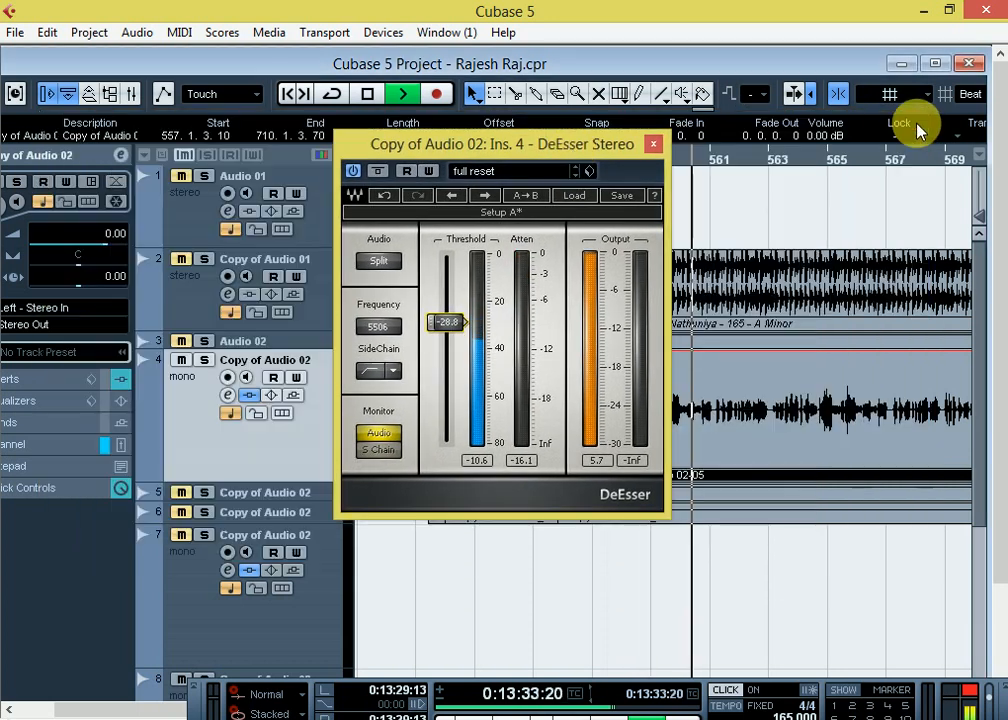
pyautogui.moveTo(522, 144); pyautogui.dragTo(518, 105)
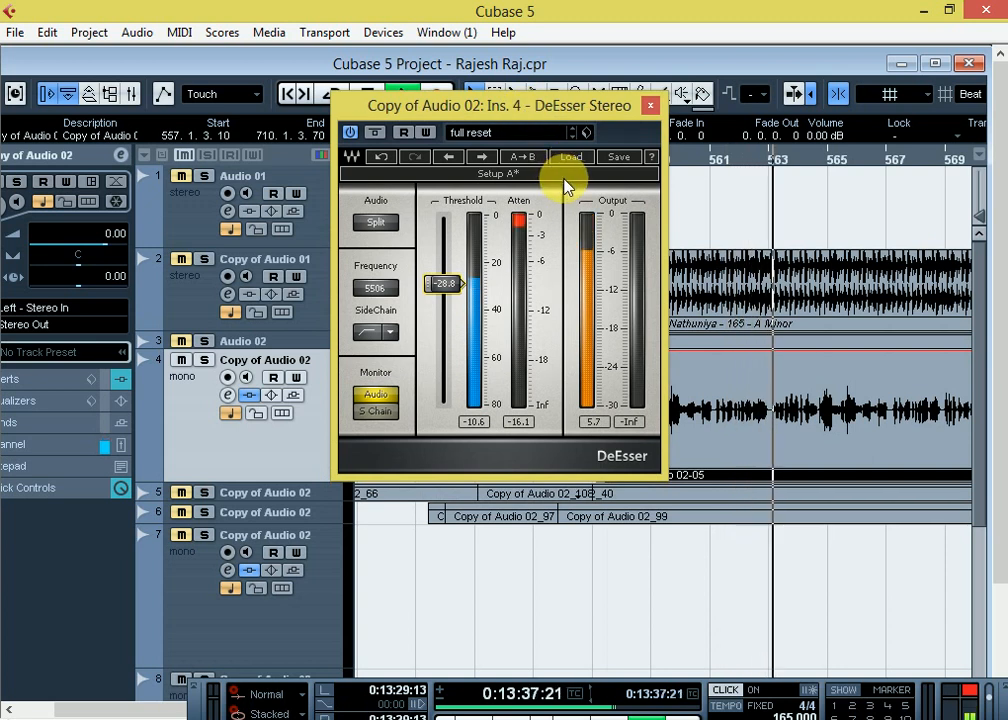
pyautogui.press('g')
pyautogui.press('g')
pyautogui.press('g')
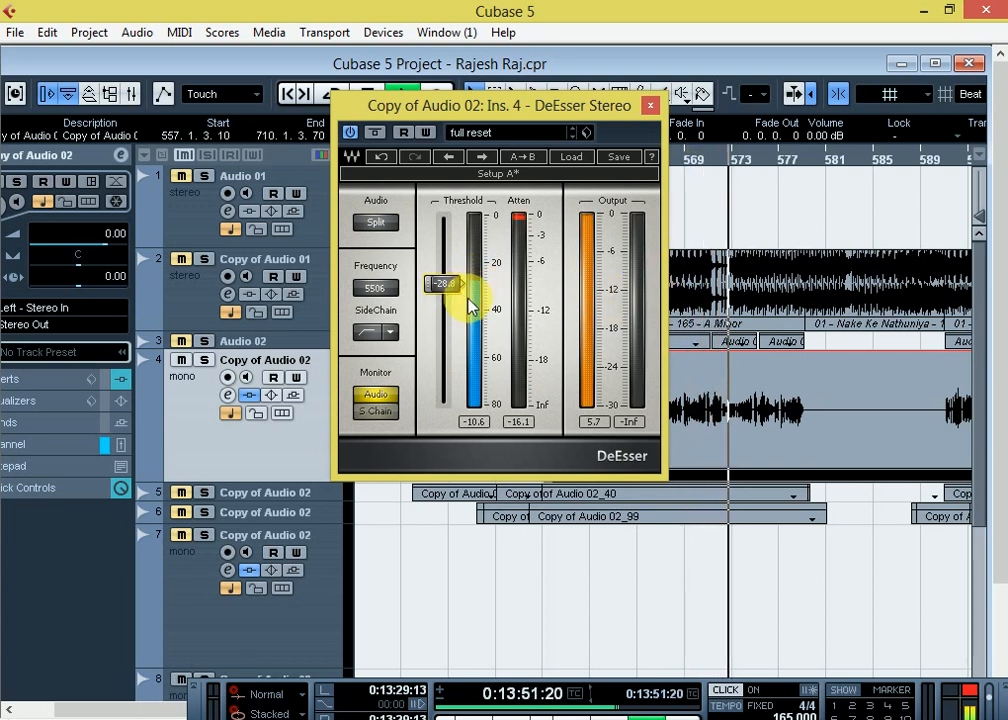
pyautogui.press('space')
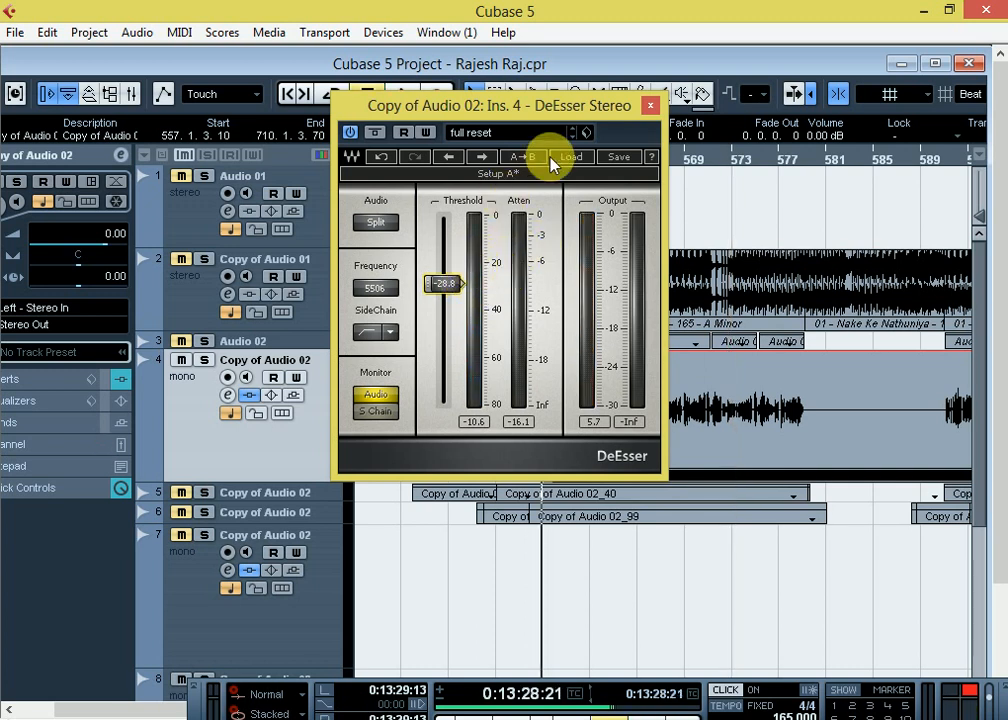
pyautogui.click(651, 107)
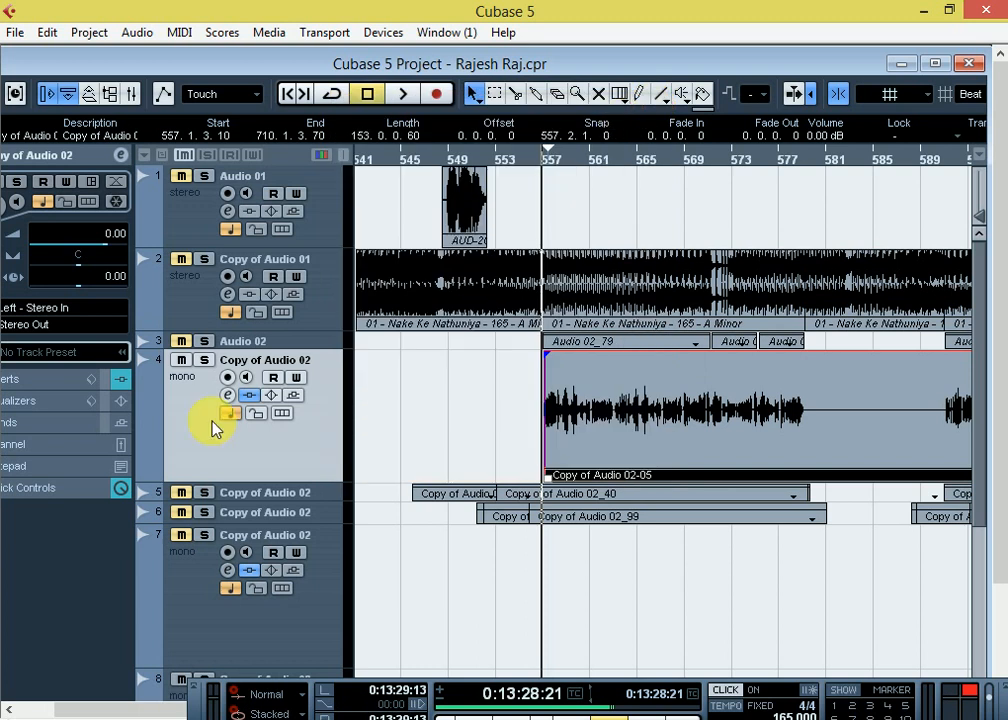
# Step: Open track 4's channel settings and load the Q8 Stereo equalizer into its fifth insert slot
pyautogui.click(228, 396)
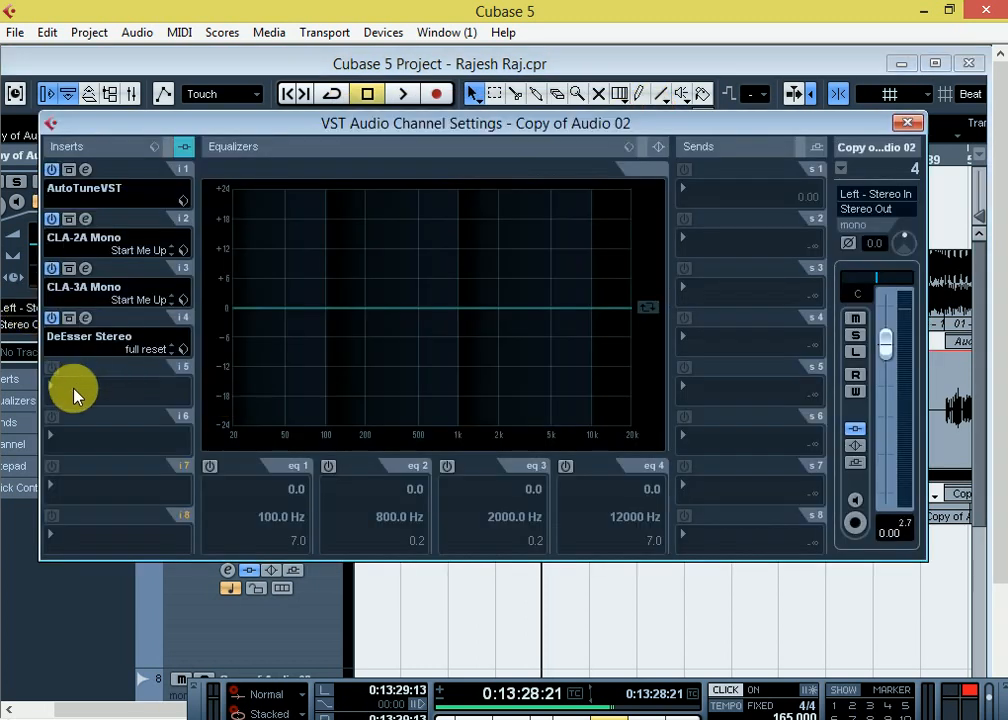
pyautogui.click(73, 395)
pyautogui.moveTo(85, 222)
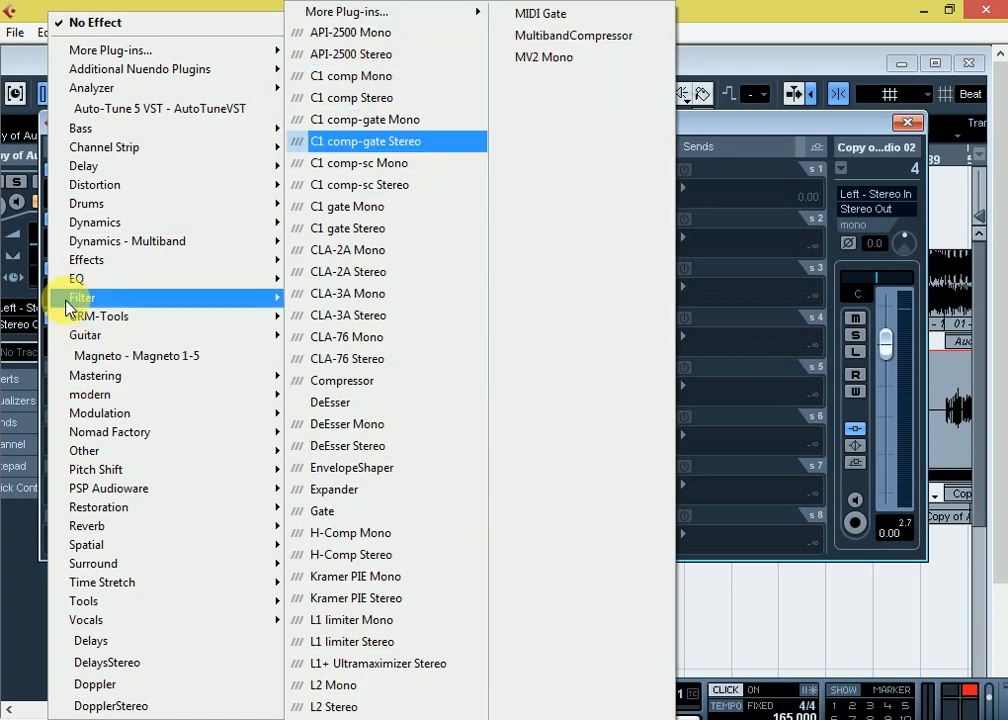
pyautogui.moveTo(90, 278)
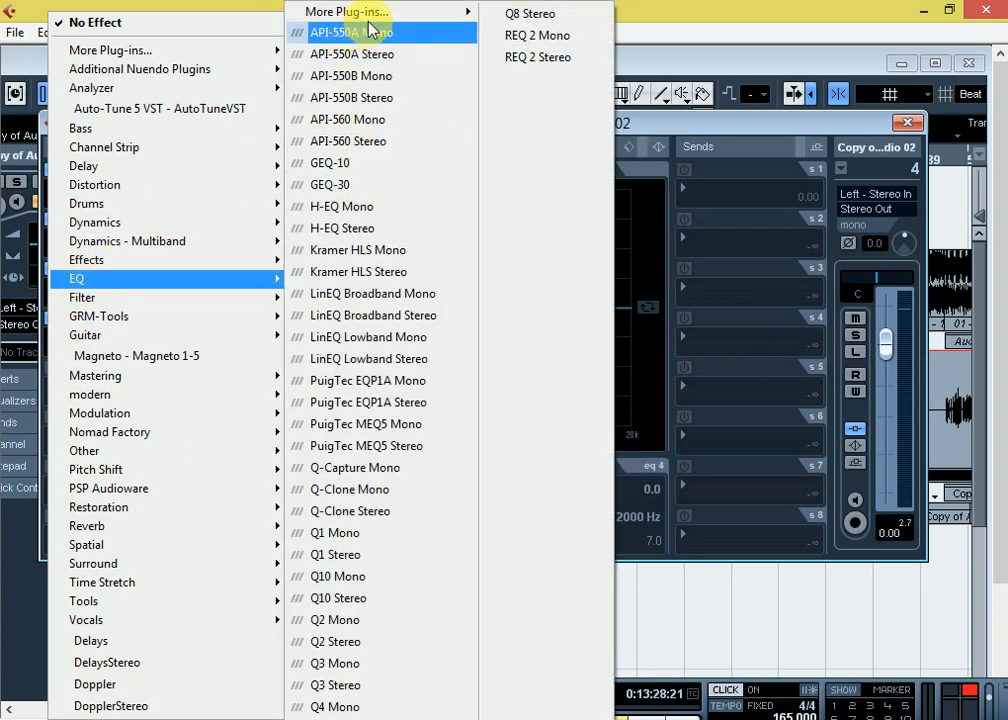
pyautogui.click(521, 14)
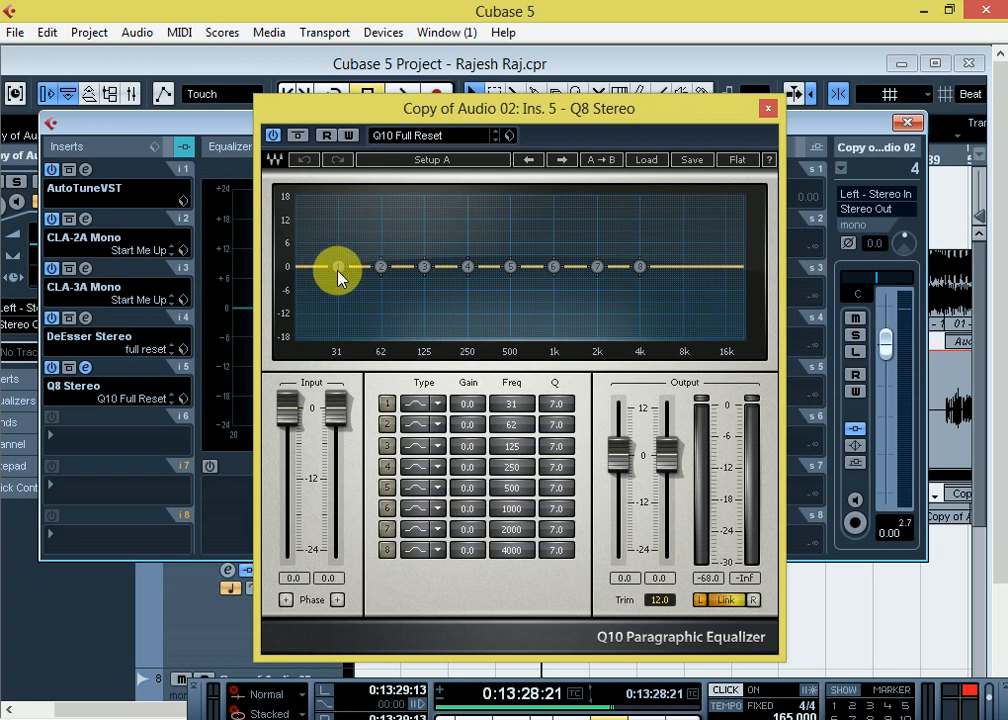
# Step: Cut Q8 band 1 by about 14.2 dB at 123 Hz, and boost band 7 about 3.7 dB at 2181 Hz and band 8 about 7.7 dB at 8415 Hz
pyautogui.moveTo(338, 266); pyautogui.dragTo(423, 322)
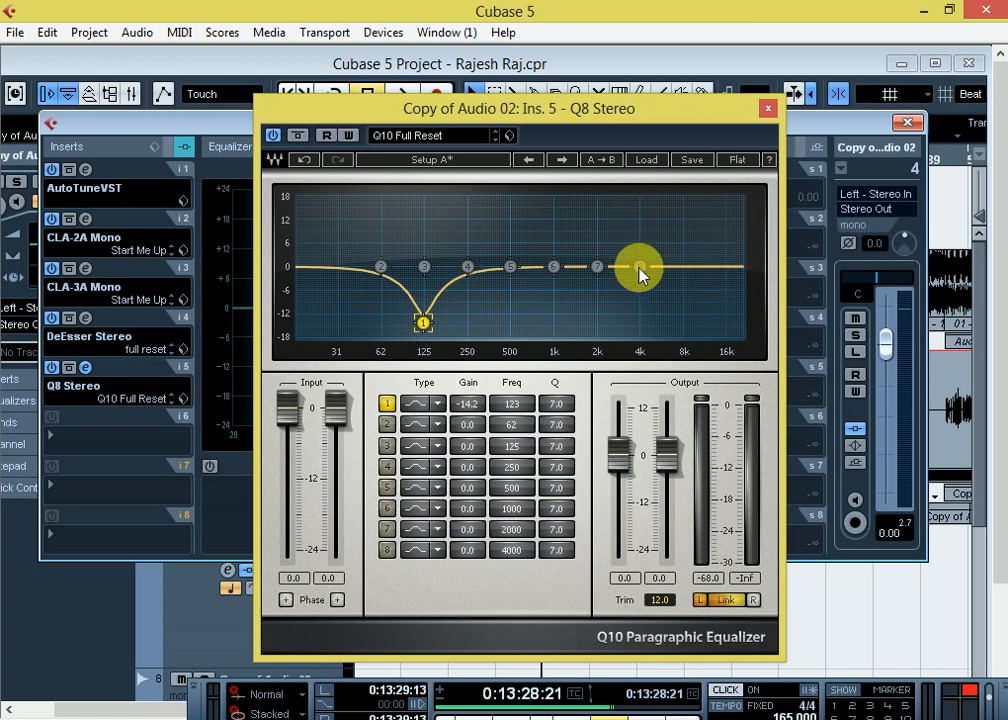
pyautogui.moveTo(596, 268); pyautogui.dragTo(686, 236)
pyautogui.click(643, 272)
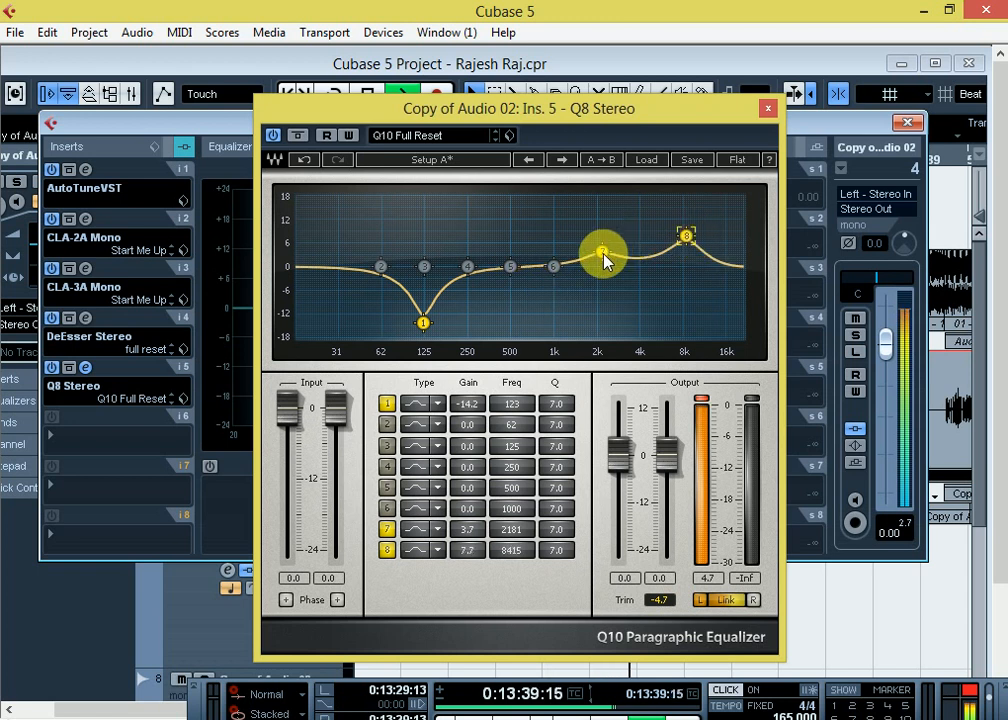
# Step: Refine the Q8 curve during playback: band 7 to 2.5 dB at 2150 Hz, band 8 to 5.0 dB at 9045 Hz, band 1 to -15.2 dB at 96 Hz
pyautogui.moveTo(602, 251); pyautogui.dragTo(600, 252)
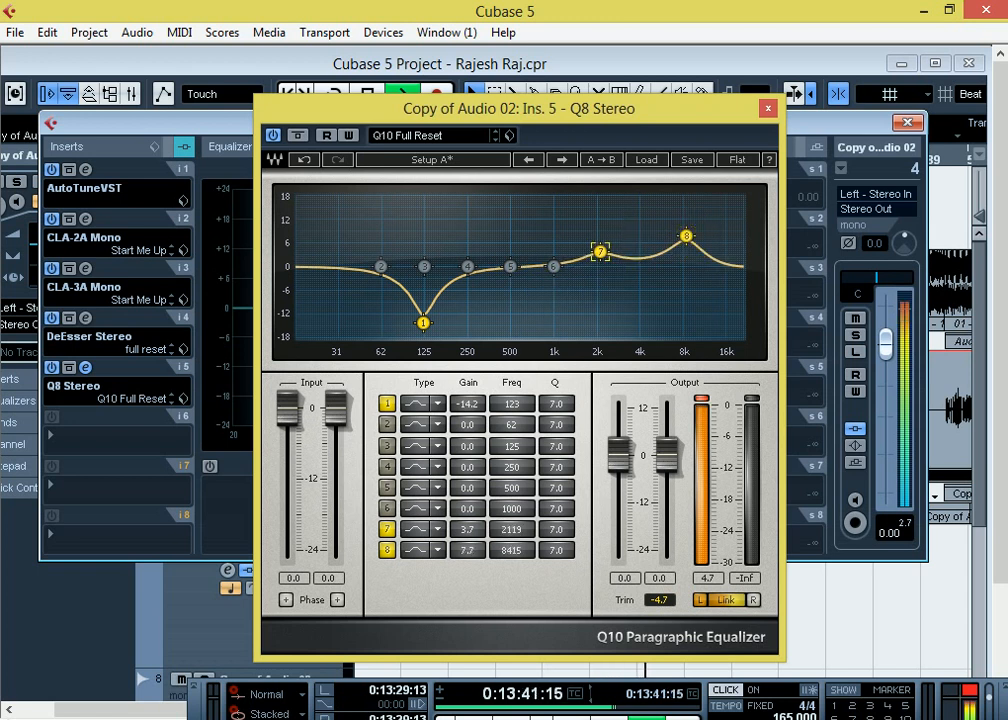
pyautogui.moveTo(687, 236)
pyautogui.mouseDown()
pyautogui.moveTo(662, 248)
pyautogui.moveTo(690, 247)
pyautogui.mouseUp()
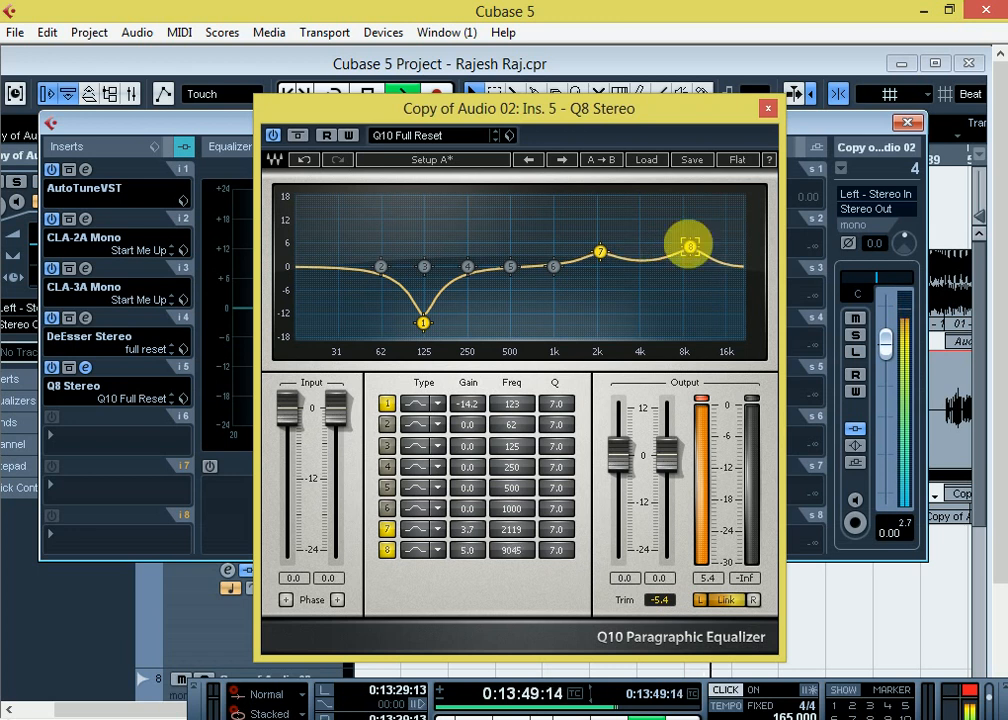
pyautogui.moveTo(601, 252); pyautogui.dragTo(601, 258)
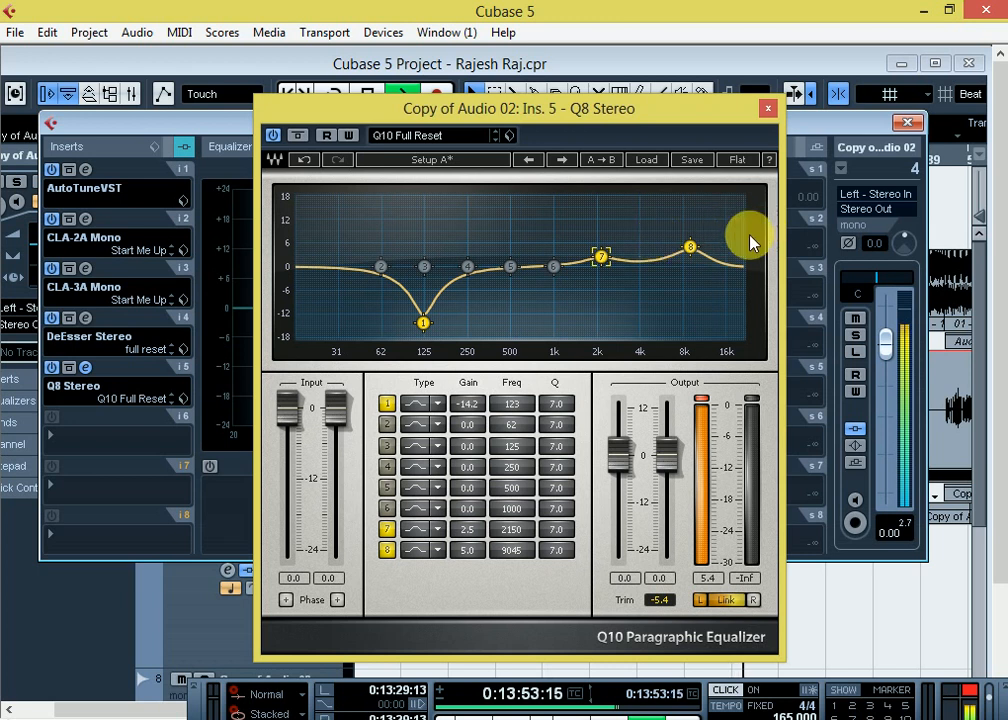
pyautogui.moveTo(419, 322)
pyautogui.mouseDown()
pyautogui.moveTo(433, 326)
pyautogui.moveTo(376, 325)
pyautogui.moveTo(407, 325)
pyautogui.mouseUp()
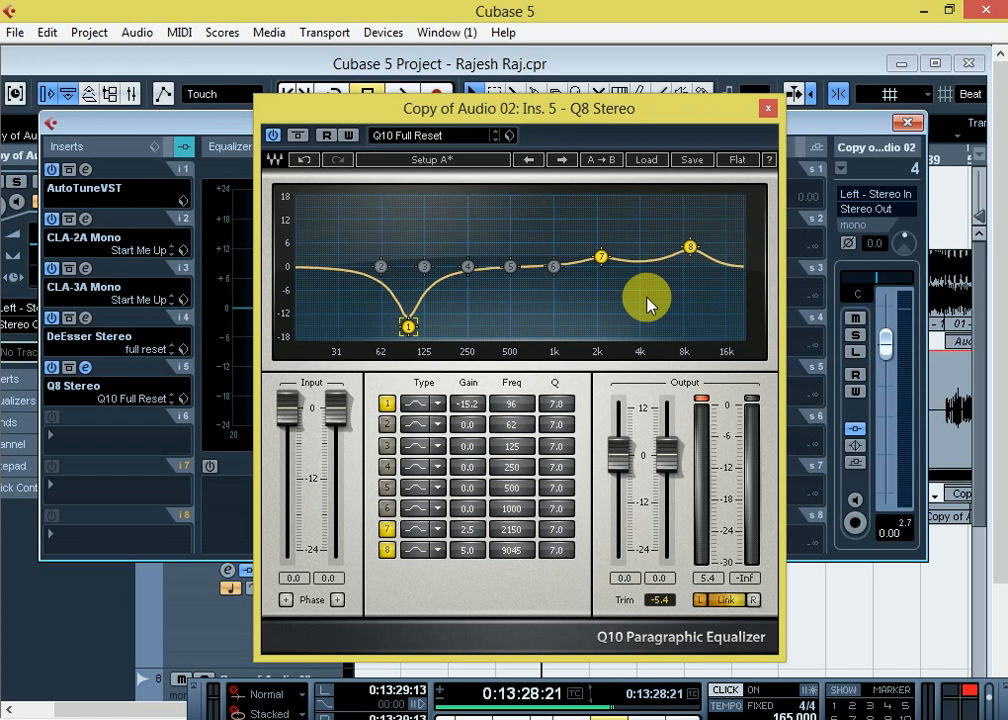
pyautogui.click(769, 116)
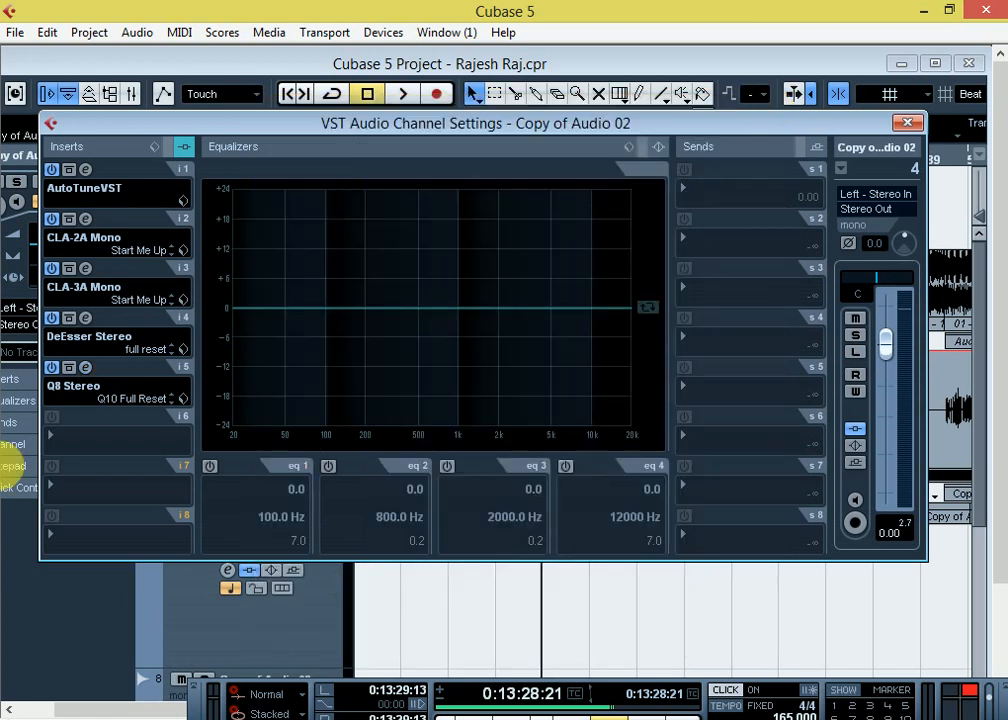
# Step: Try X-Hum Mono in track 4's sixth insert slot and audition the vocal through it
pyautogui.click(100, 445)
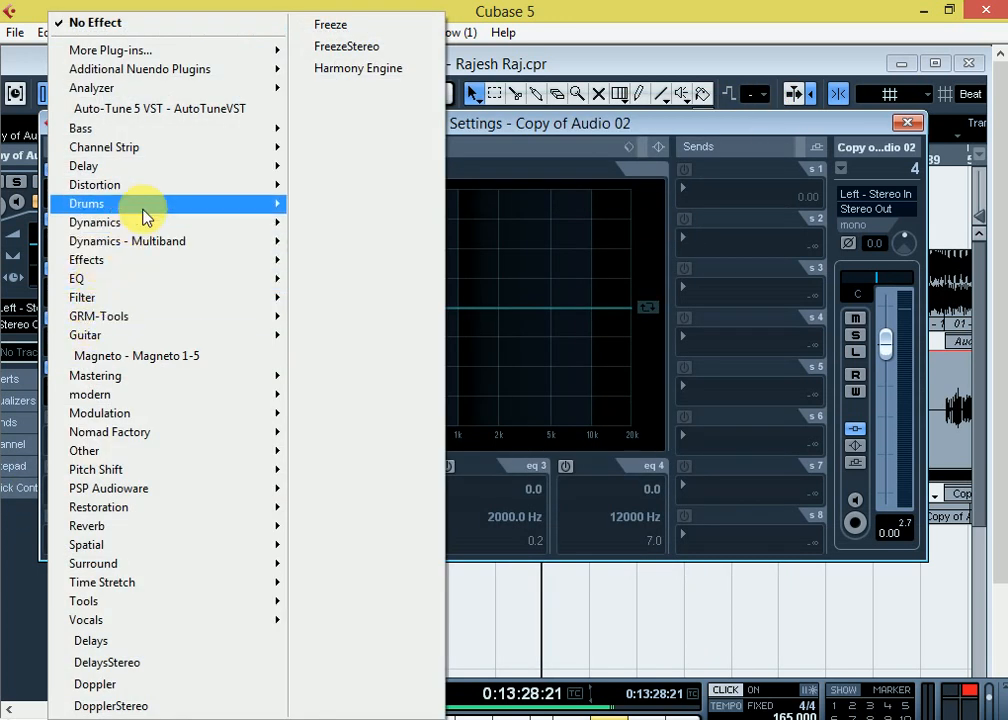
pyautogui.moveTo(110, 529)
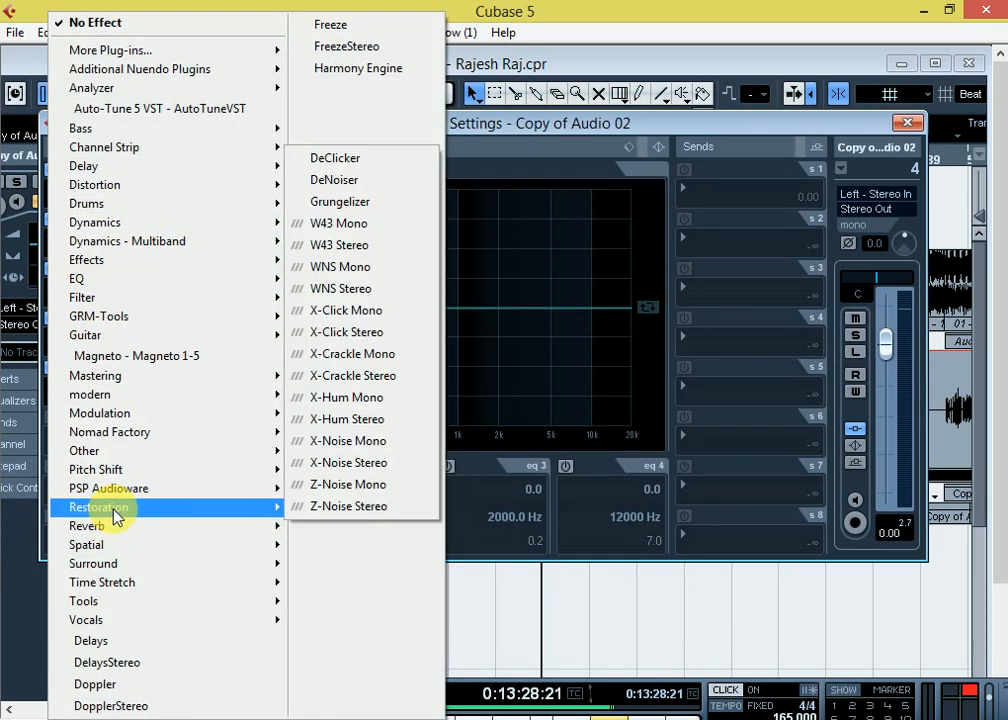
pyautogui.click(328, 398)
pyautogui.press('space')
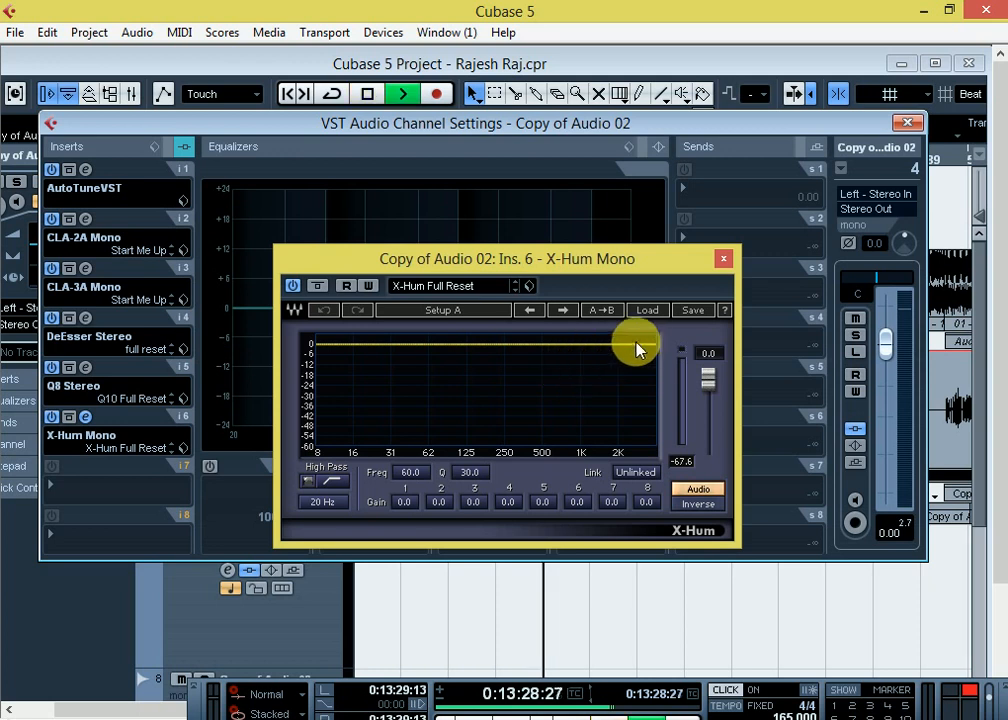
pyautogui.click(723, 261)
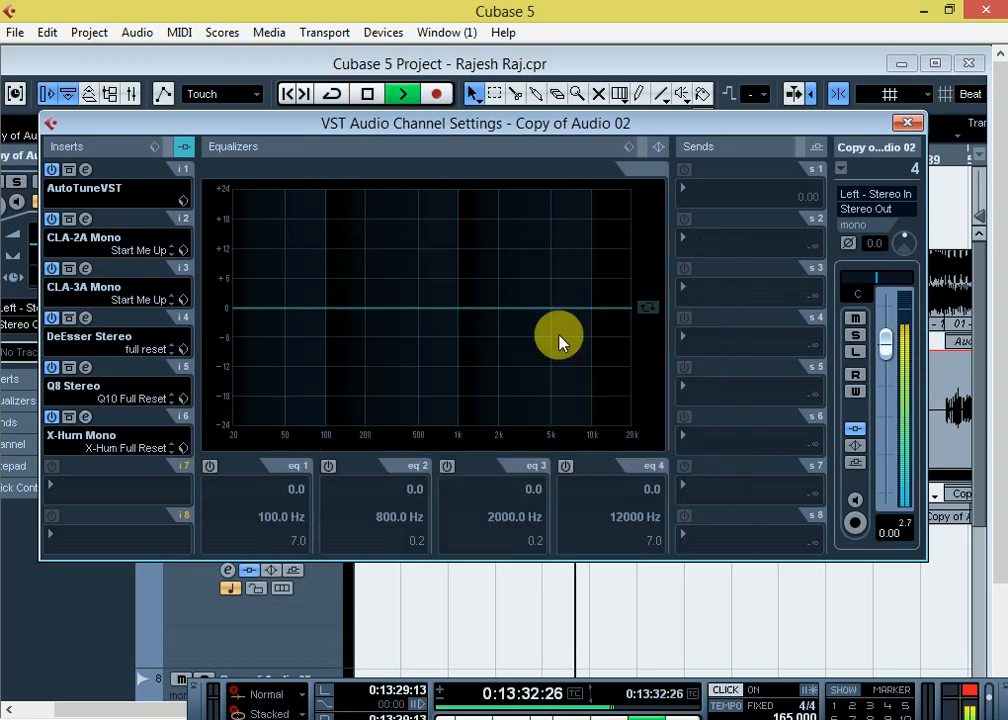
pyautogui.press('space')
pyautogui.click(51, 416)
# Step: Replace X-Hum in the sixth insert slot with X-Click Mono and audition the vocal with its Full Reset preset
pyautogui.click(86, 437)
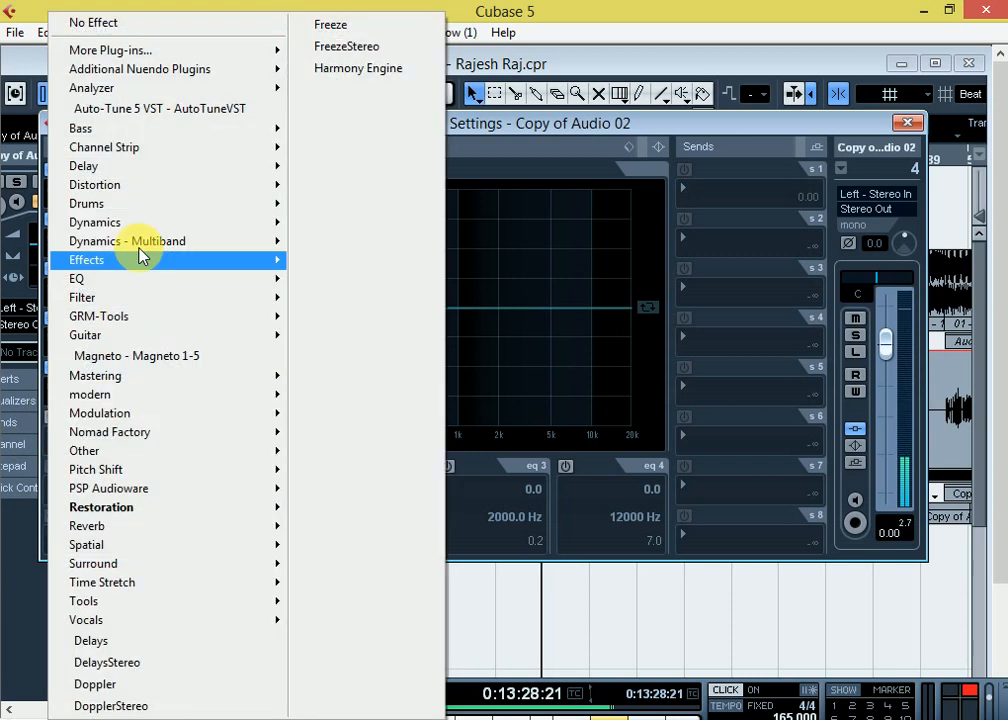
pyautogui.moveTo(108, 512)
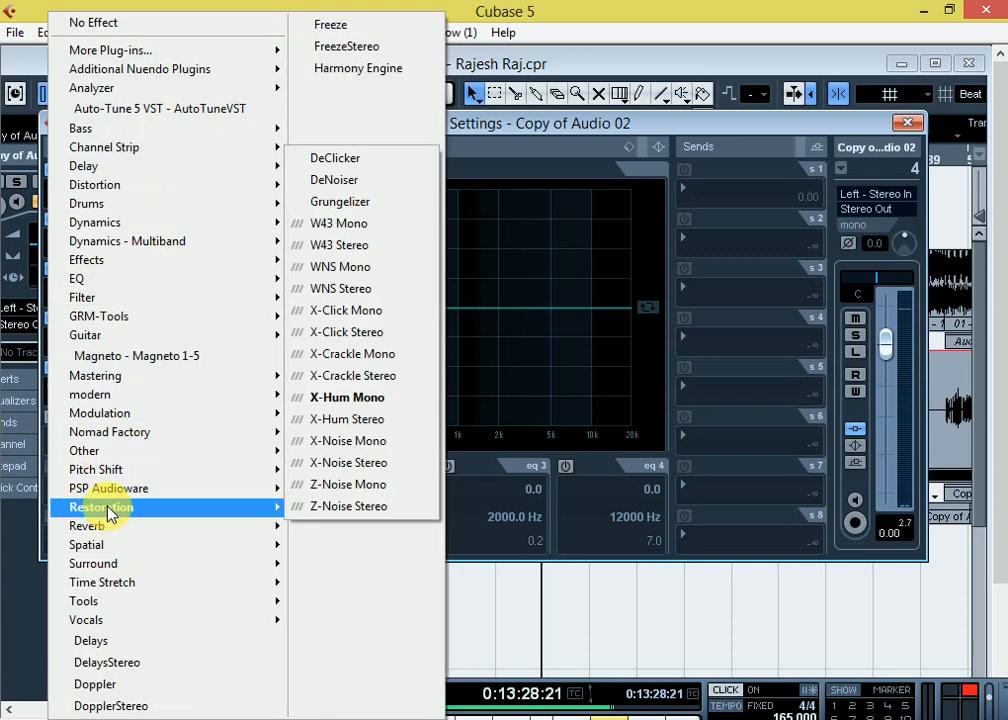
pyautogui.click(329, 313)
pyautogui.press('space')
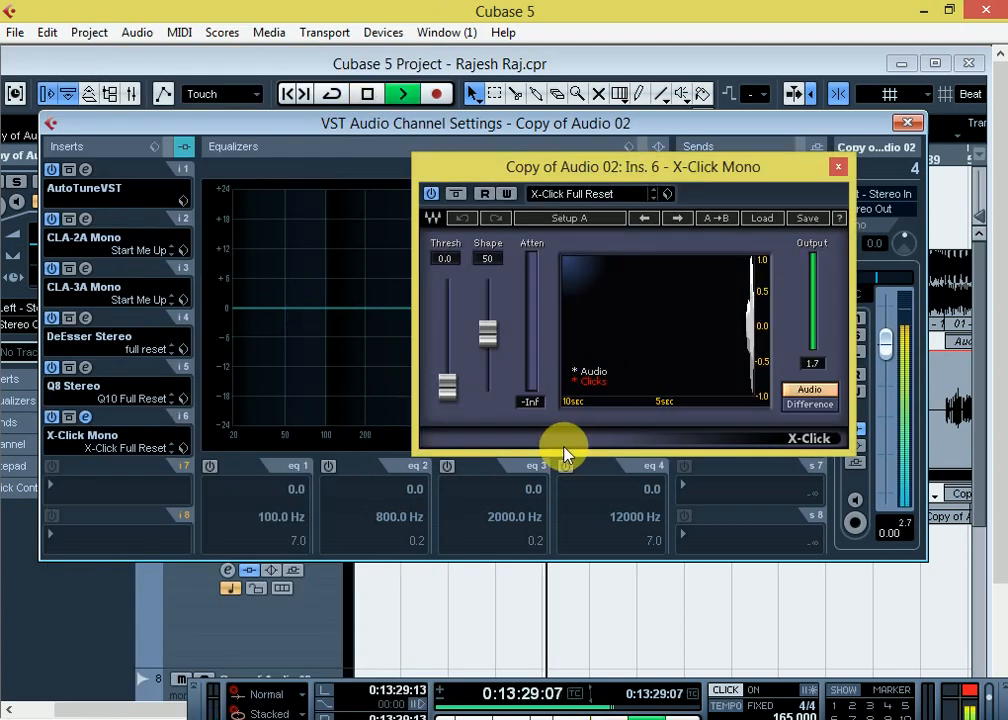
pyautogui.click(836, 172)
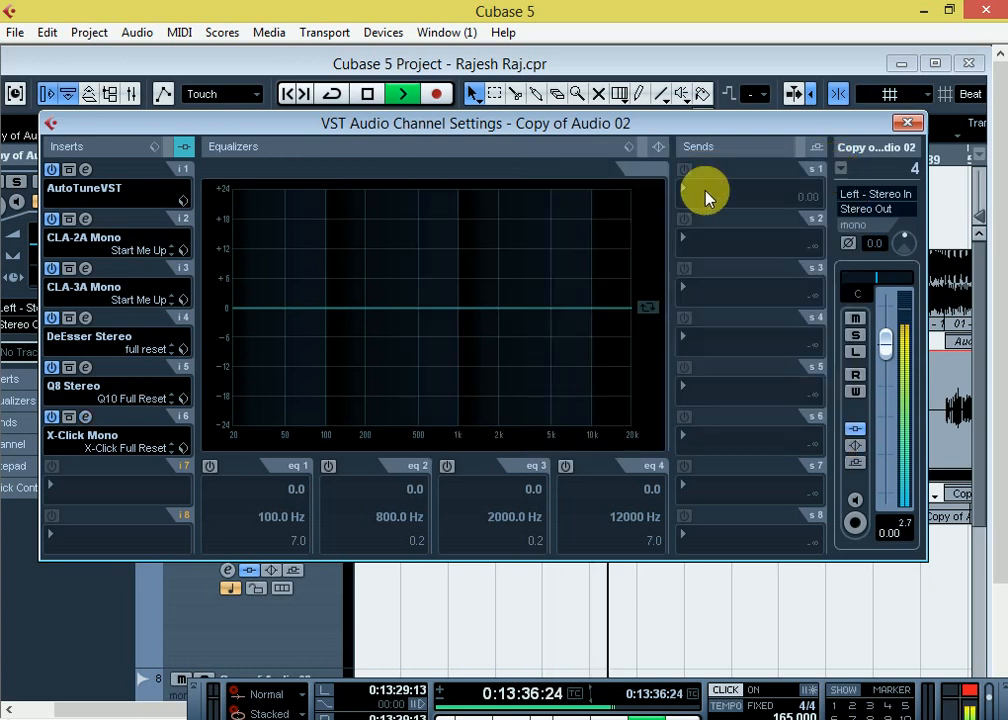
pyautogui.click(85, 417)
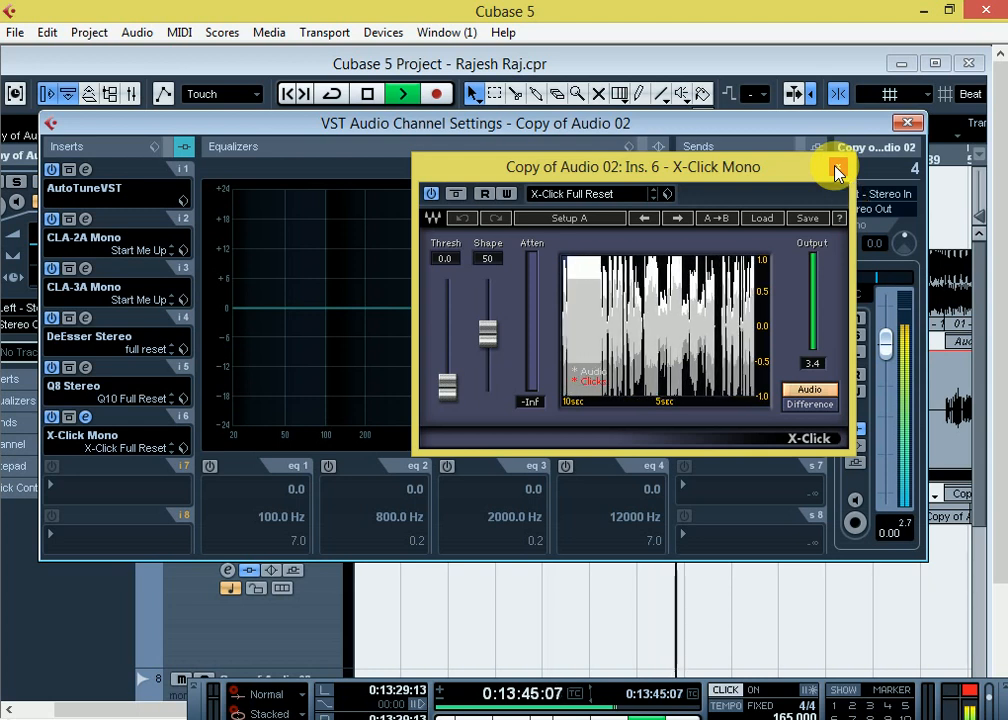
pyautogui.press('space')
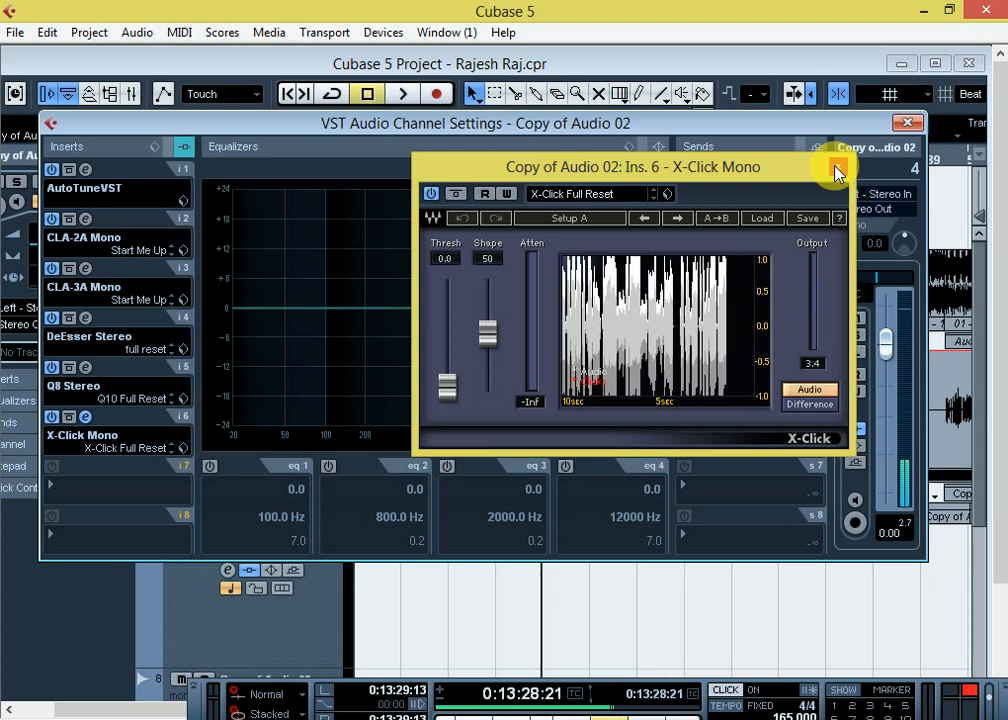
pyautogui.click(836, 170)
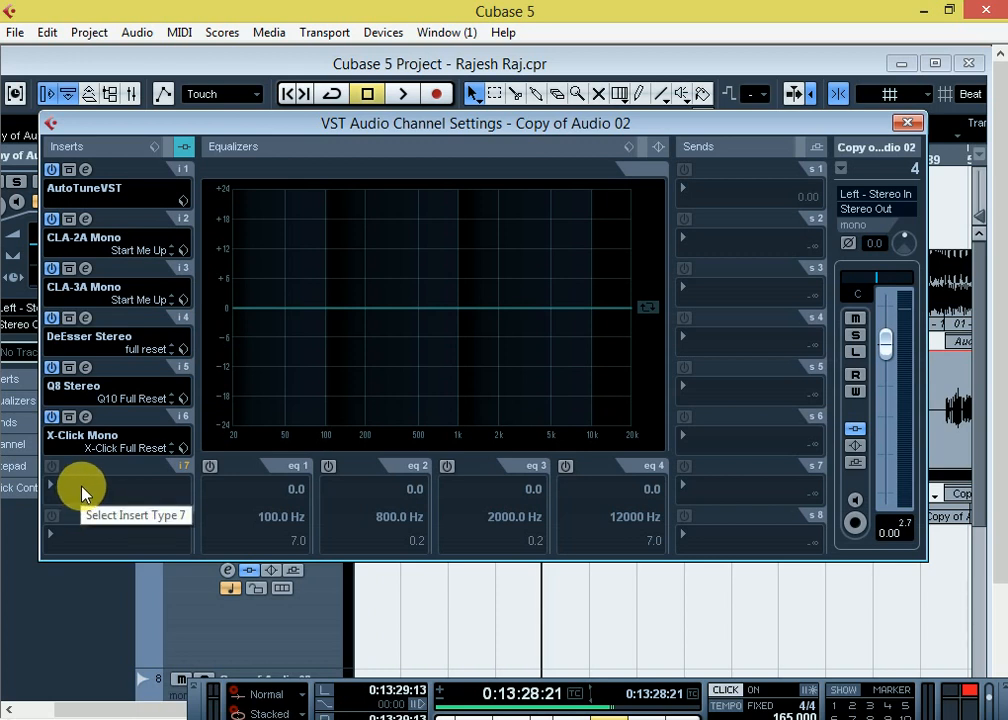
pyautogui.click(84, 485)
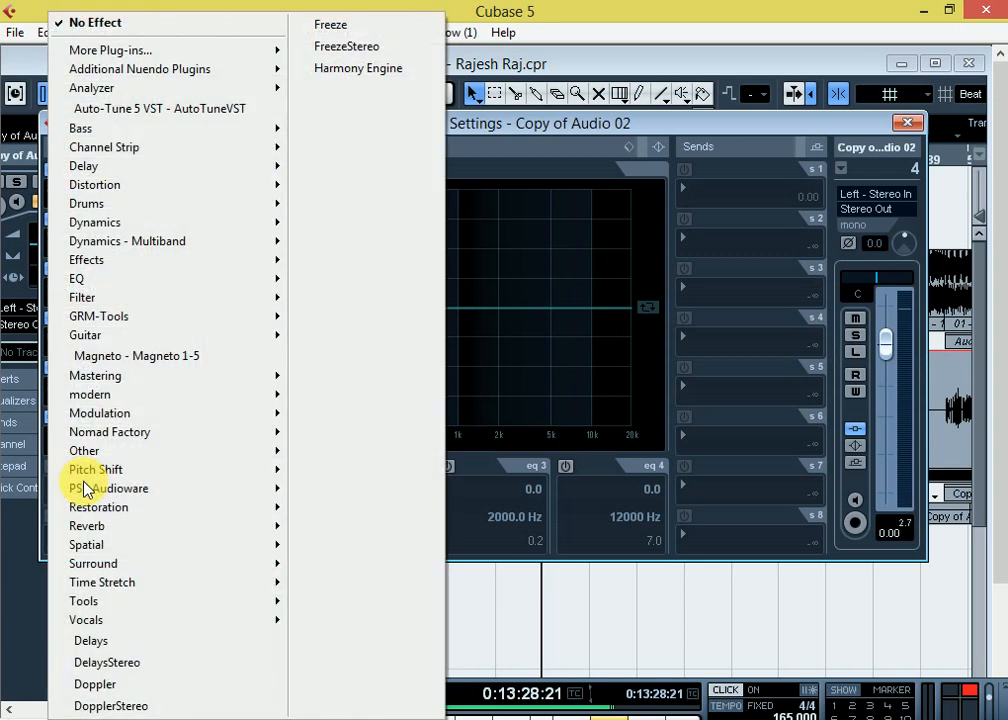
pyautogui.moveTo(91, 380)
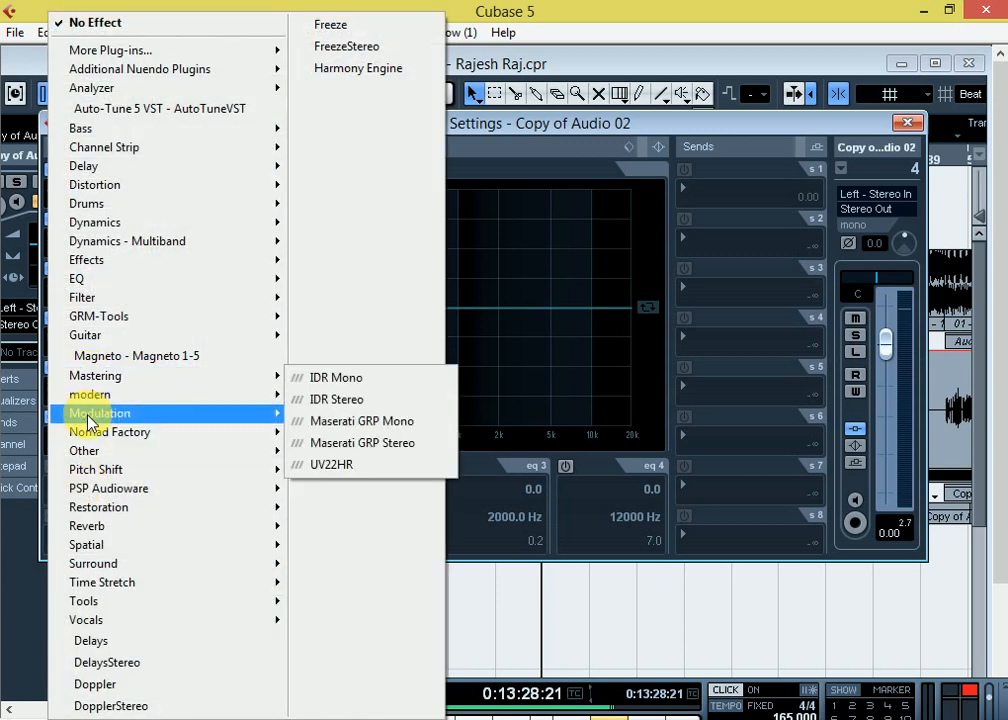
pyautogui.moveTo(89, 436)
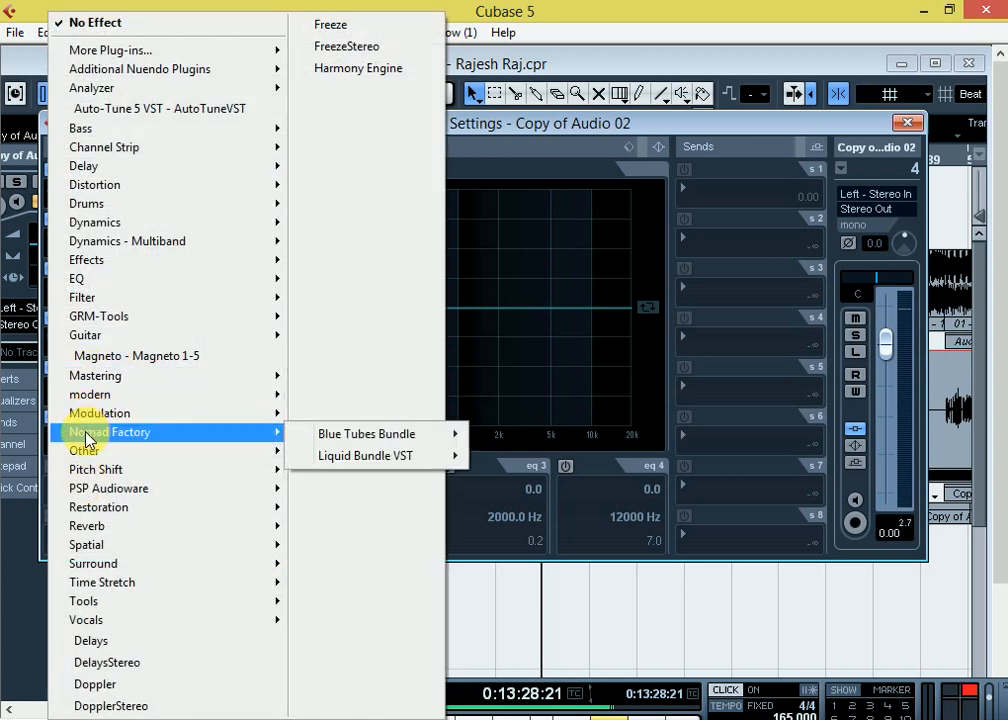
pyautogui.moveTo(99, 530)
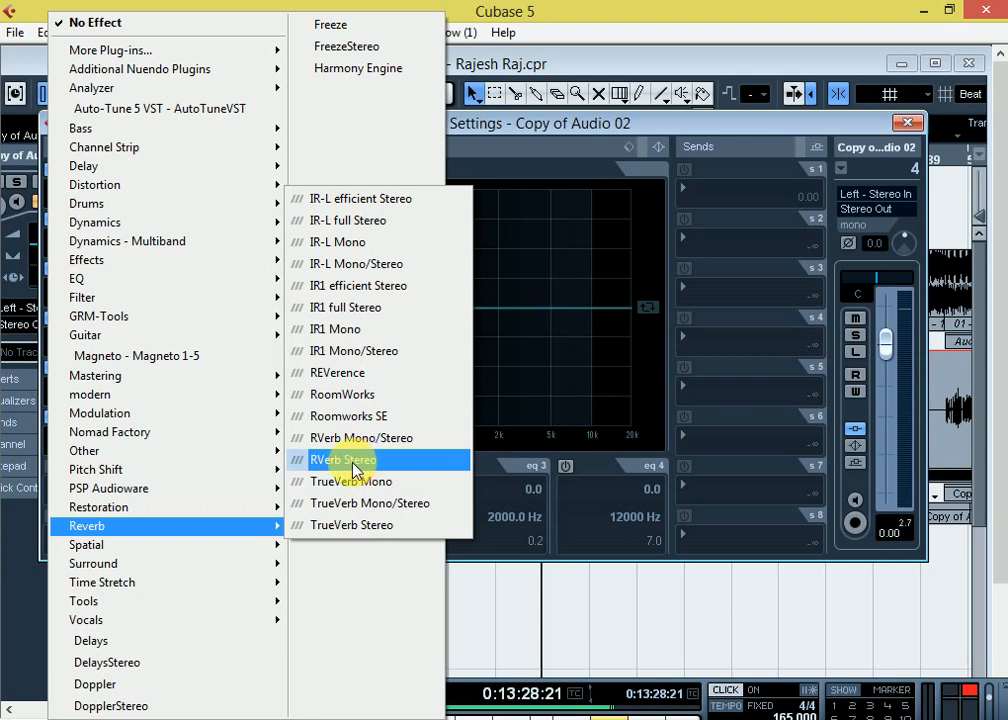
pyautogui.moveTo(85, 90)
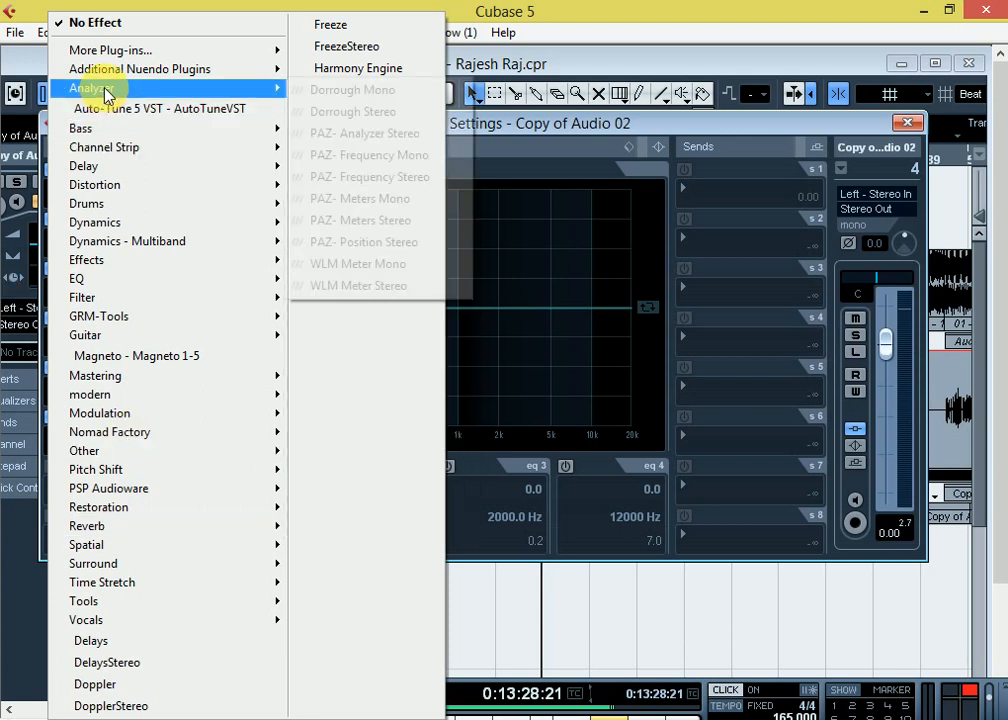
# Step: Close the channel settings and add a stereo FX channel track with RVerb Stereo below the last audio track
pyautogui.click(905, 123)
pyautogui.scroll(-5, 407, 643)
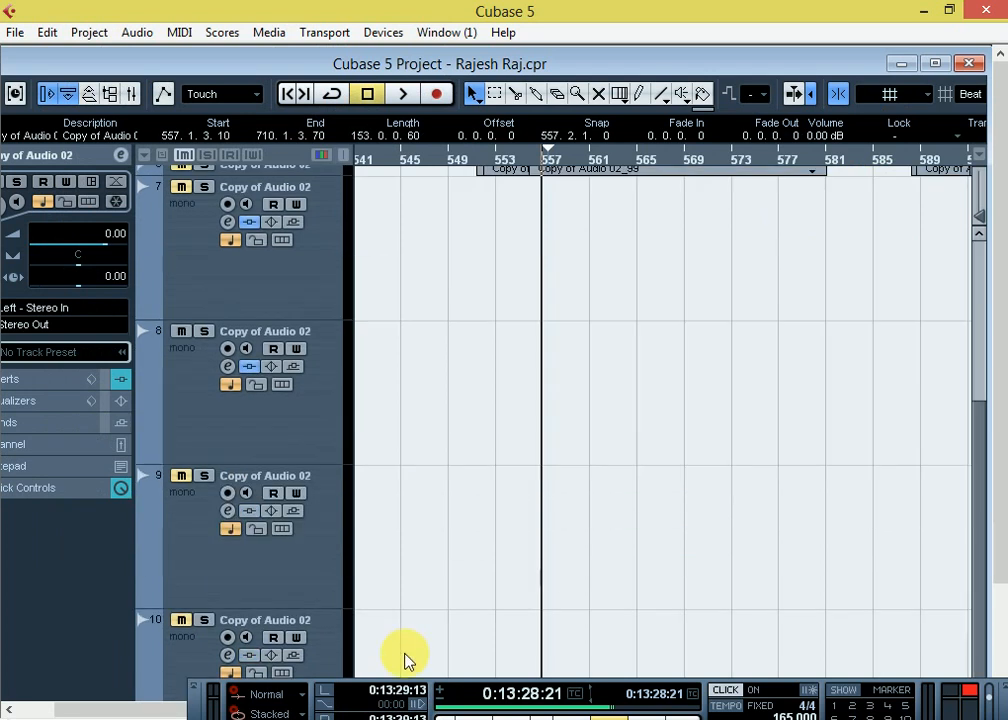
pyautogui.click(1003, 623)
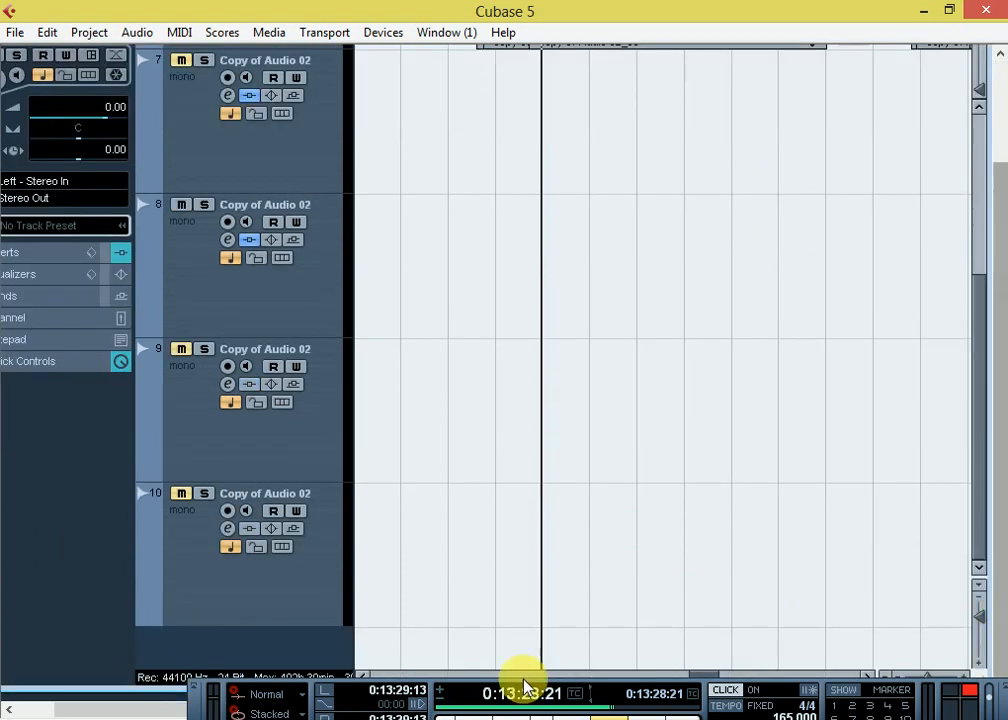
pyautogui.rightClick(277, 659)
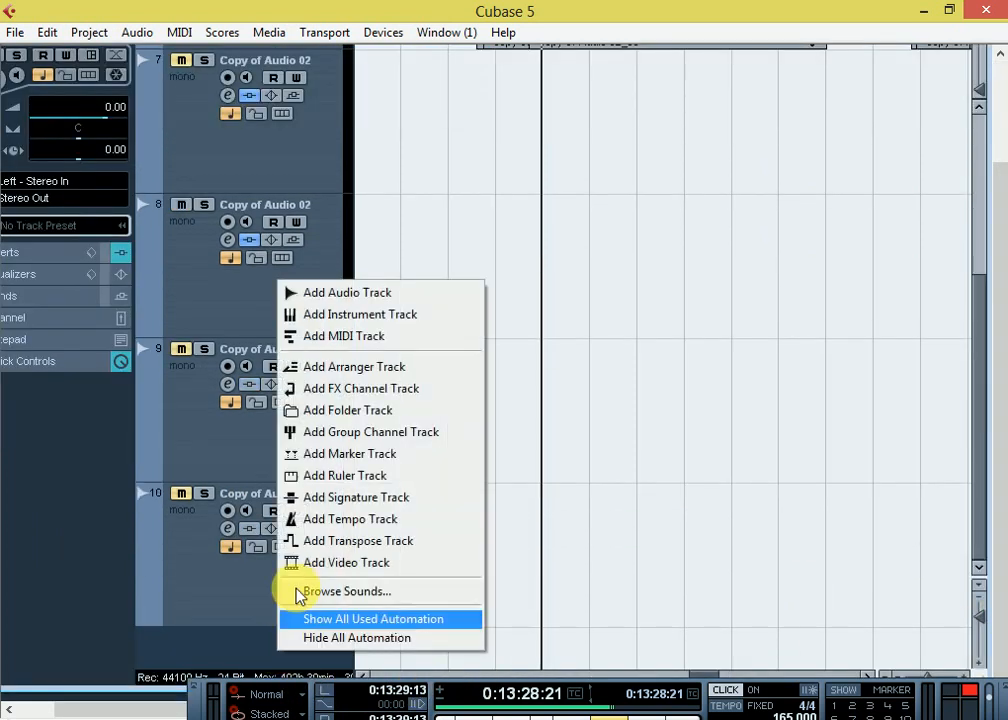
pyautogui.click(382, 387)
pyautogui.click(441, 385)
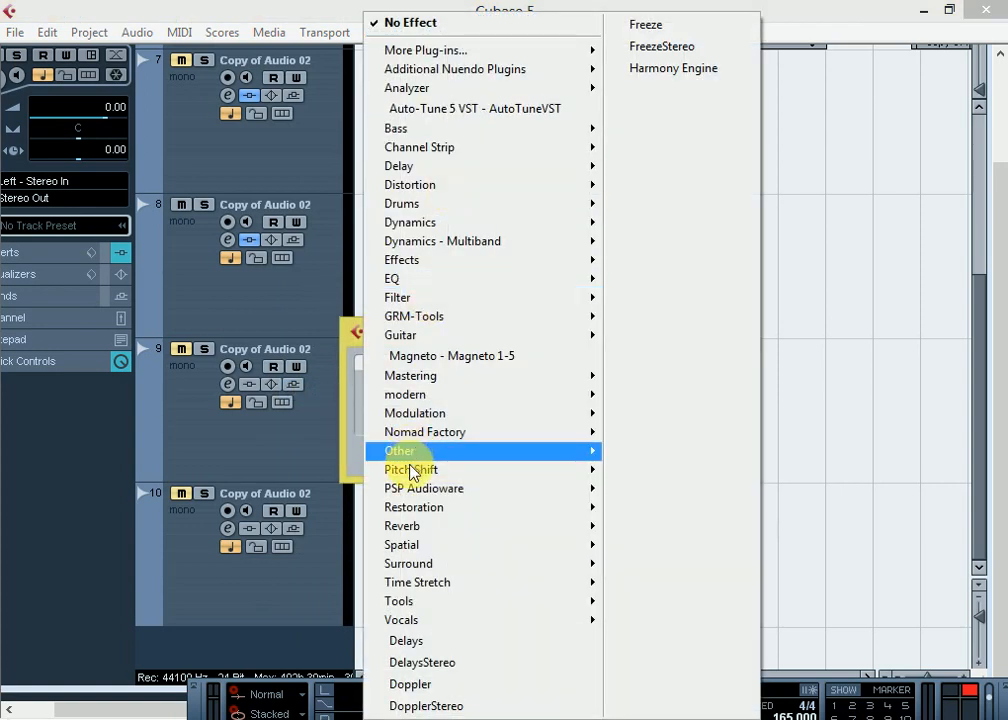
pyautogui.moveTo(423, 535)
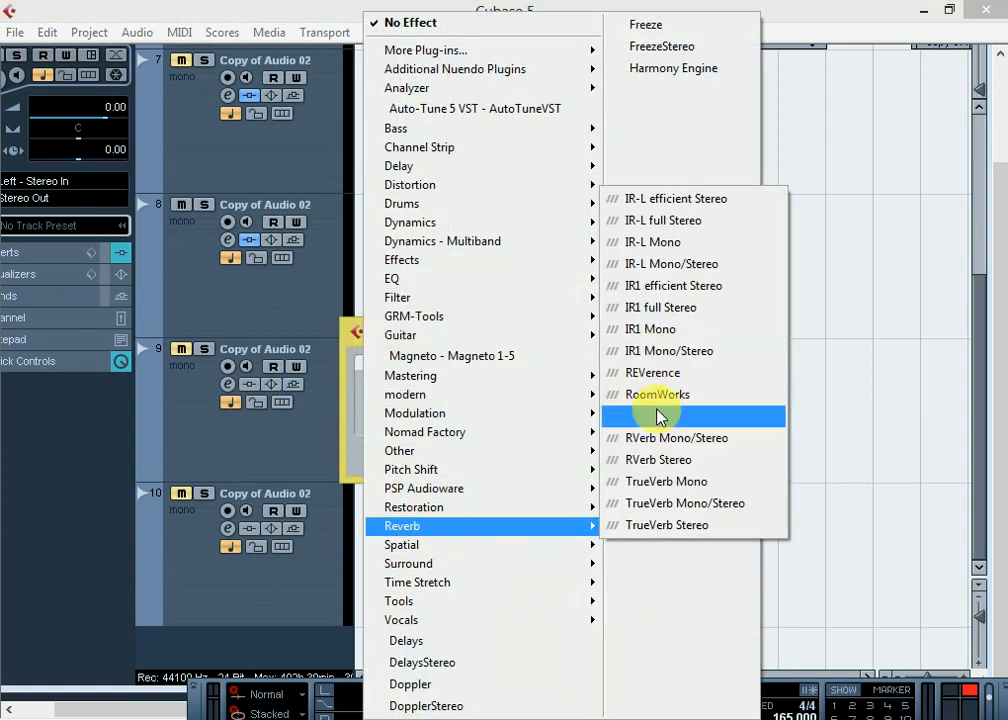
pyautogui.click(680, 460)
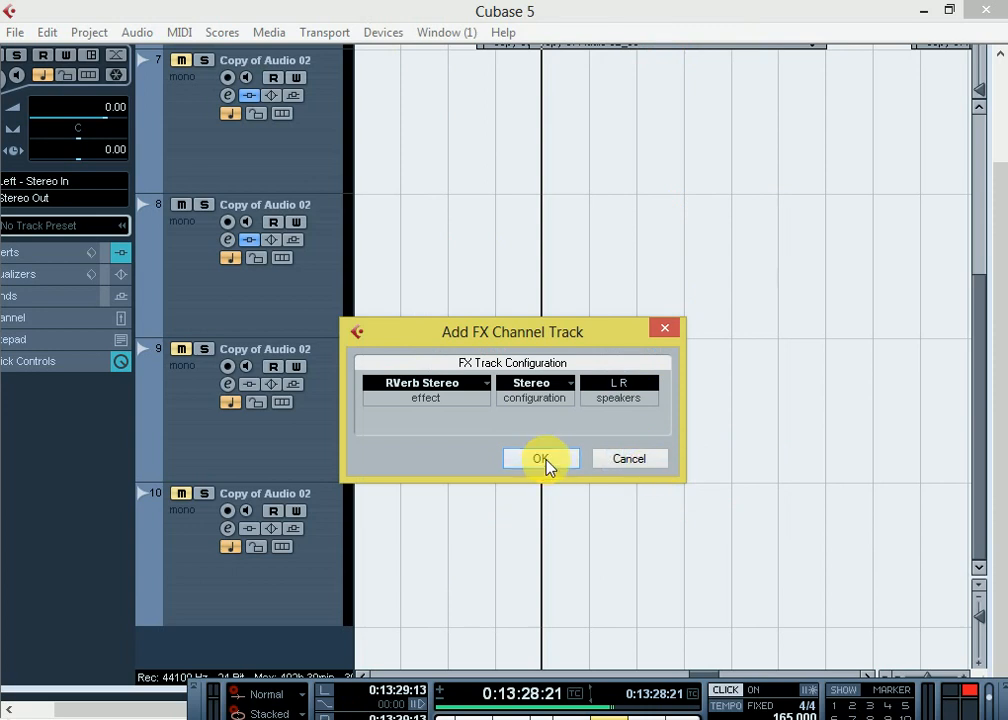
pyautogui.click(541, 460)
pyautogui.click(614, 56)
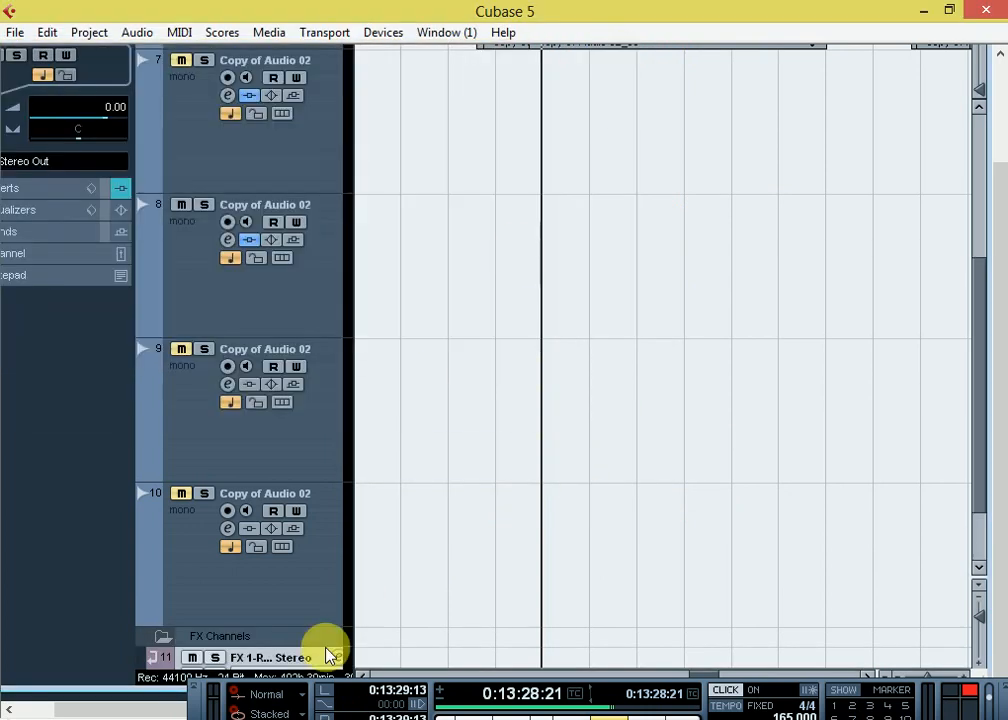
# Step: Add a stereo FX channel track with StereoDelay below the RVerb FX channel
pyautogui.click(324, 652)
pyautogui.rightClick(263, 652)
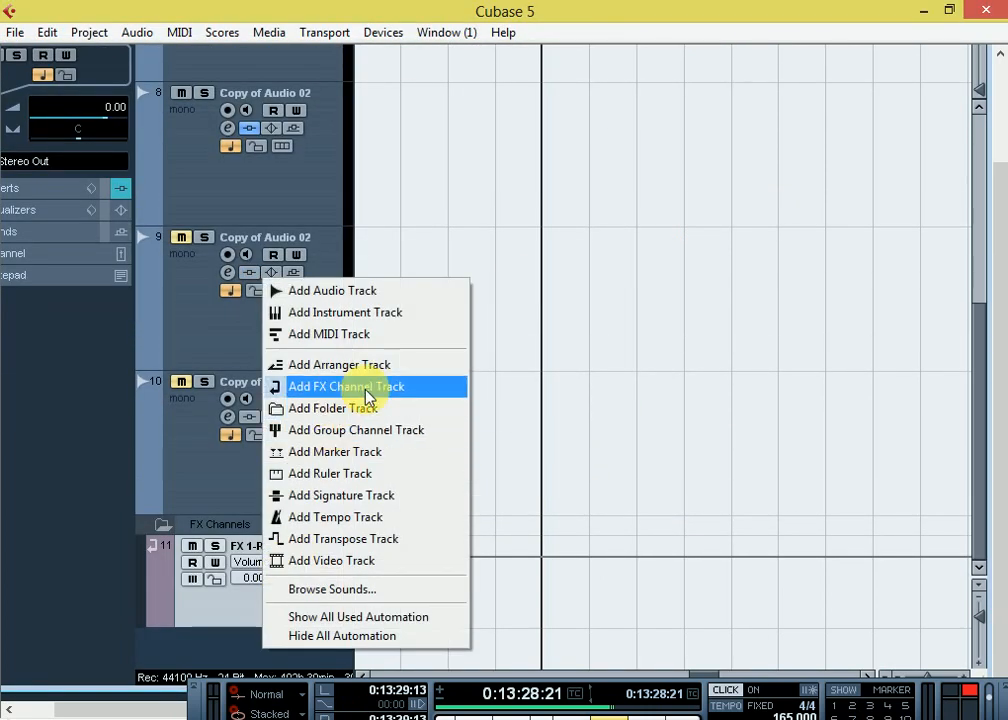
pyautogui.click(337, 387)
pyautogui.click(432, 386)
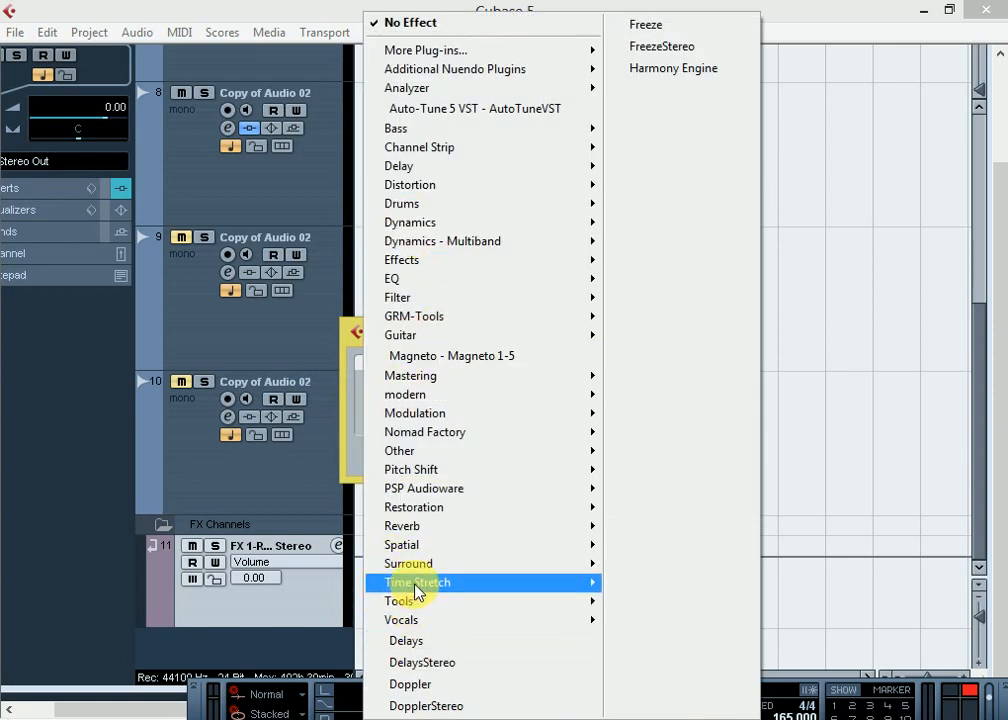
pyautogui.moveTo(421, 172)
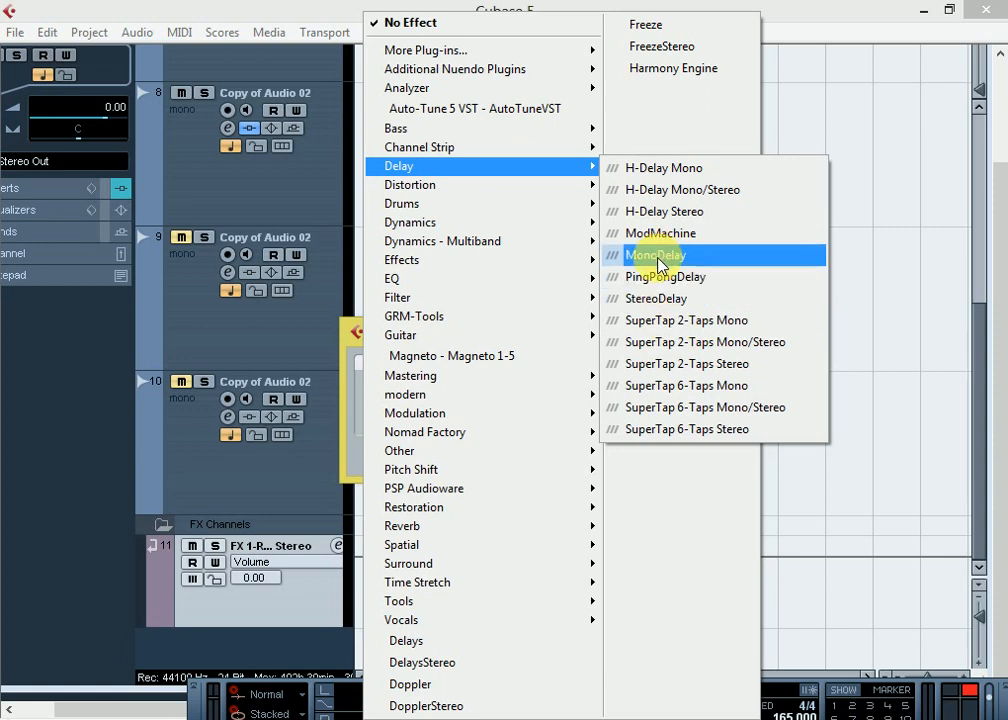
pyautogui.click(658, 298)
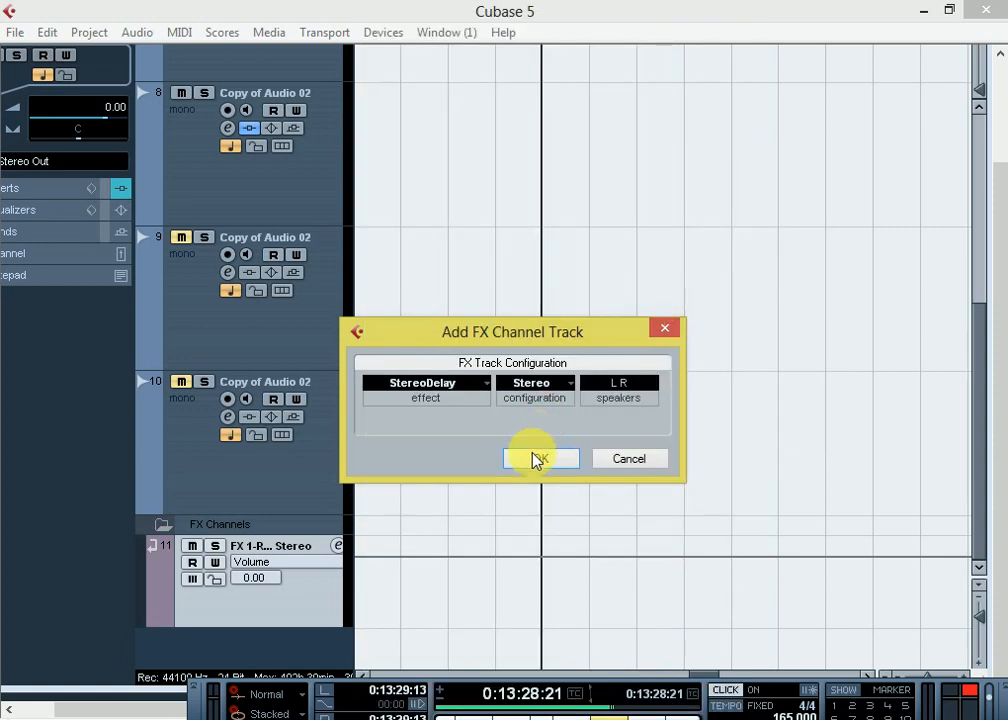
pyautogui.click(537, 459)
# Step: Turn off sync on both StereoDelay sides, setting the first delay to 300 with feedback 30 and the second delay to 350
pyautogui.click(112, 397)
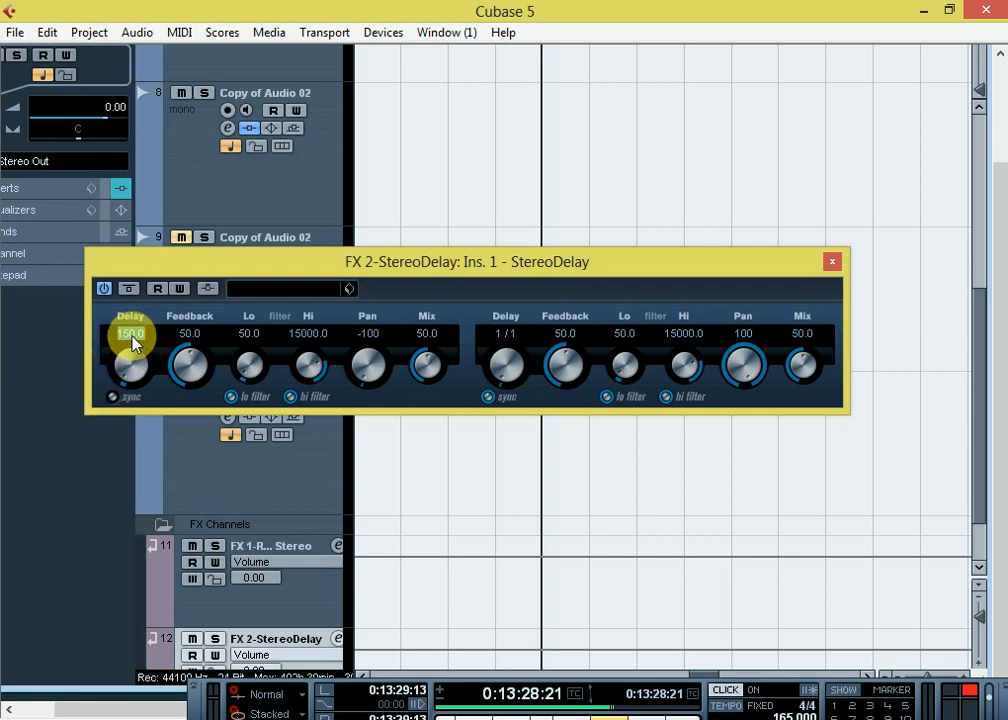
pyautogui.write('300')
pyautogui.click(142, 356)
pyautogui.write('30')
pyautogui.click(489, 397)
pyautogui.write('50')
pyautogui.press('Return')
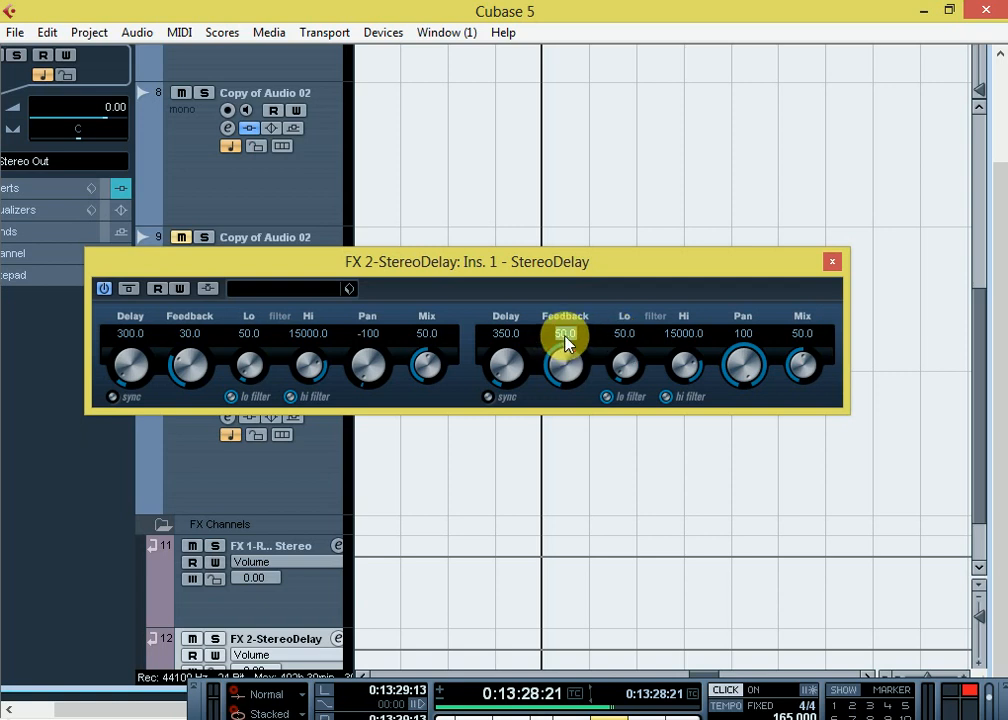
# Step: Set the second delay's feedback to 25, enter 35 and 40 for further delay parameters, and close the StereoDelay window
pyautogui.write('25')
pyautogui.press('Return')
pyautogui.write('35')
pyautogui.write('40')
pyautogui.press('Return')
pyautogui.click(834, 264)
# Step: Route track 4's first send to FX 2-StereoDelay at a level of -6.32
pyautogui.click(980, 140)
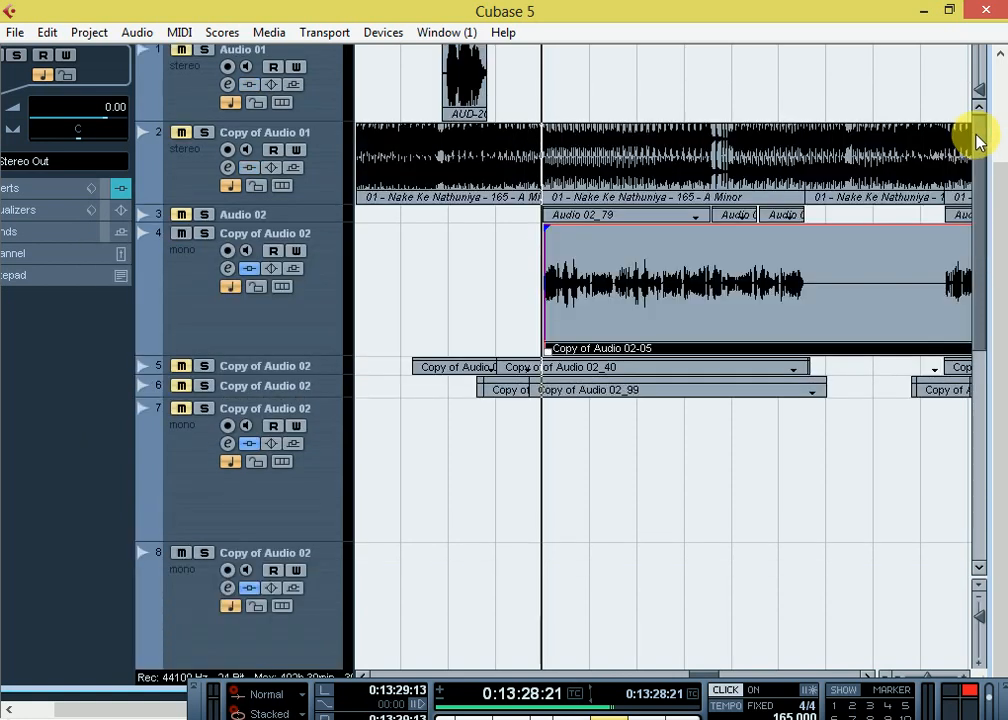
pyautogui.click(216, 290)
pyautogui.click(228, 268)
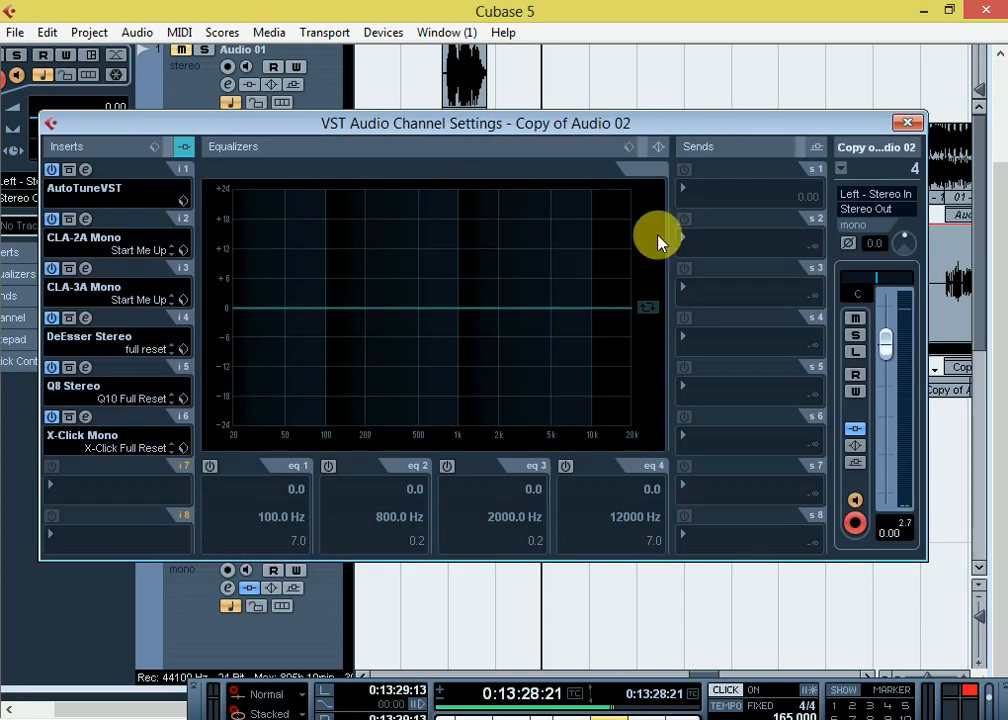
pyautogui.click(716, 197)
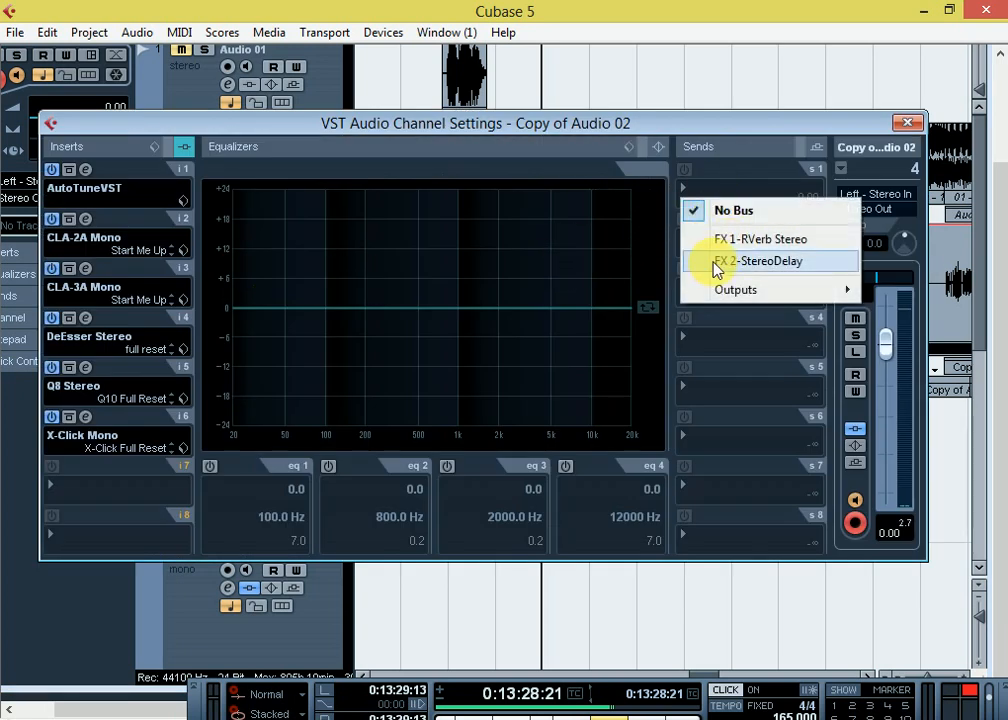
pyautogui.click(716, 266)
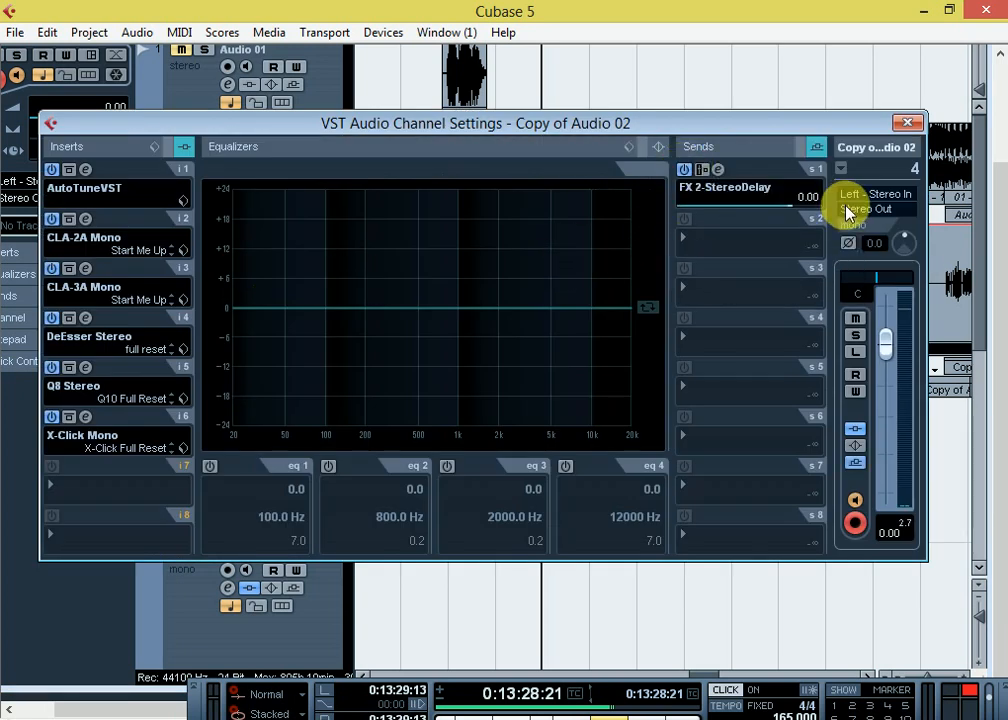
pyautogui.doubleClick(808, 198)
pyautogui.press('BackSpace')
pyautogui.write('-6.32')
pyautogui.press('Return')
# Step: Route track 4's second send to FX 1-RVerb Stereo at a level of -15.32 and close the channel settings
pyautogui.click(740, 245)
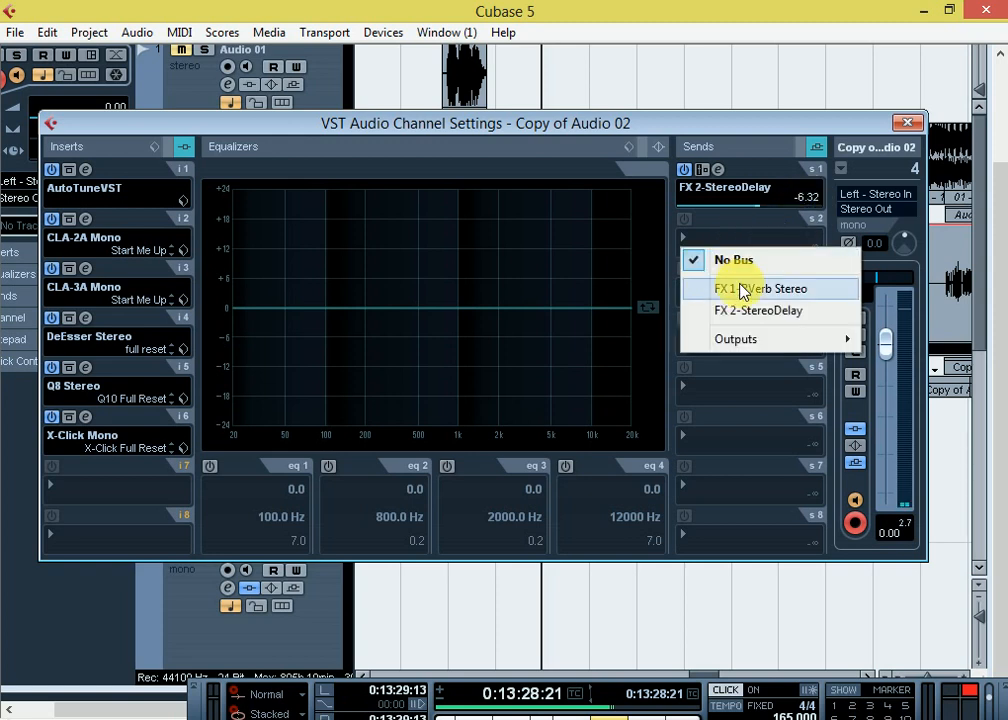
pyautogui.click(742, 288)
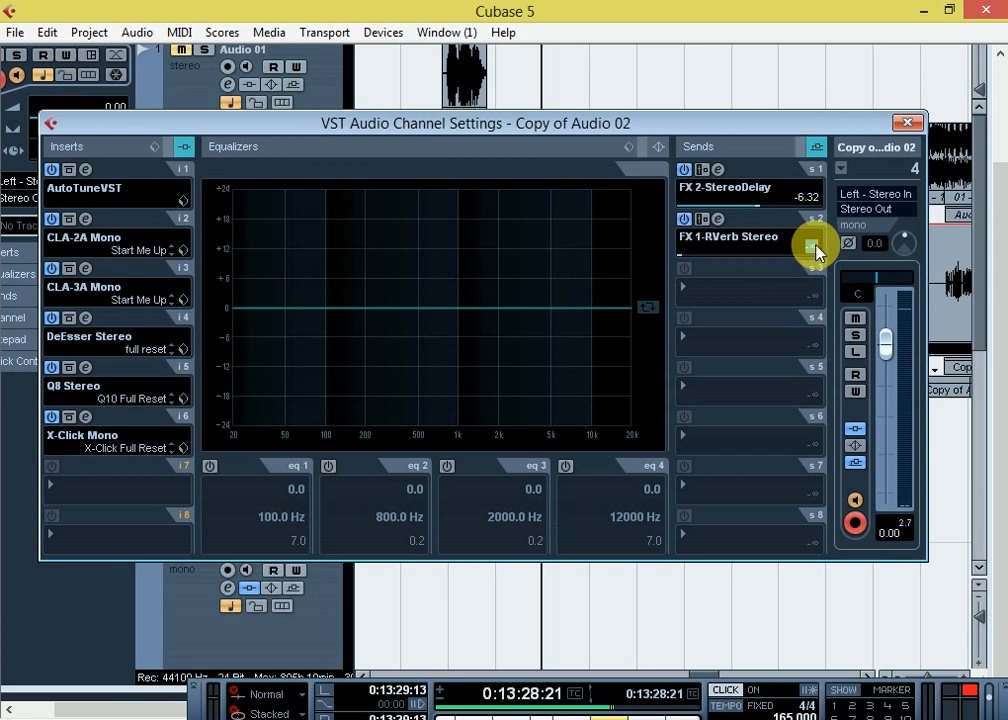
pyautogui.write('15.32')
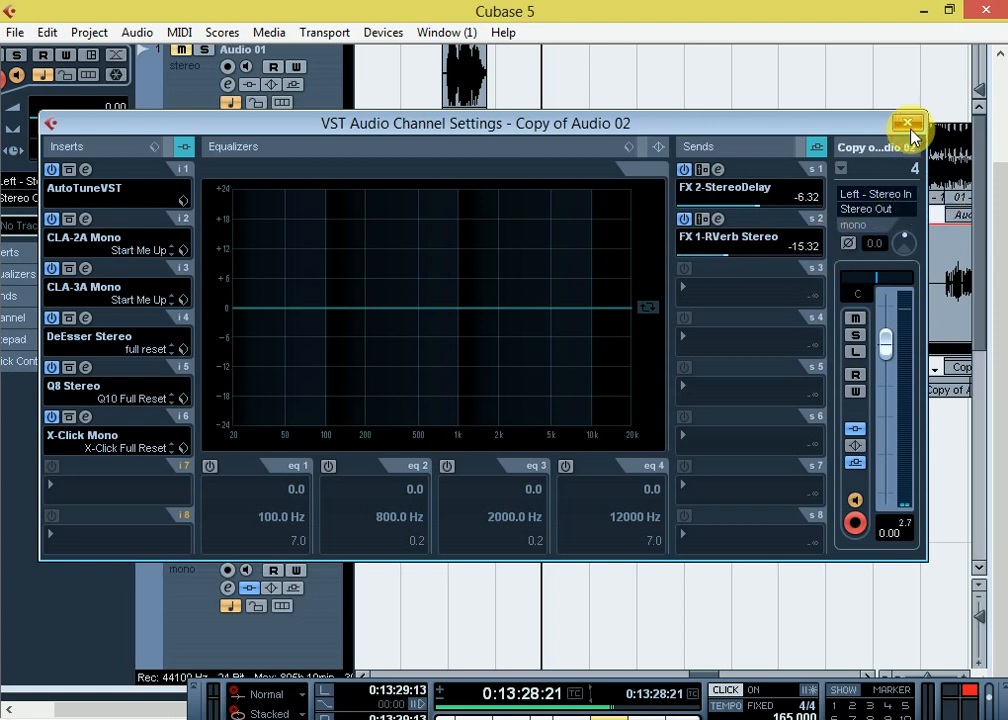
pyautogui.click(909, 133)
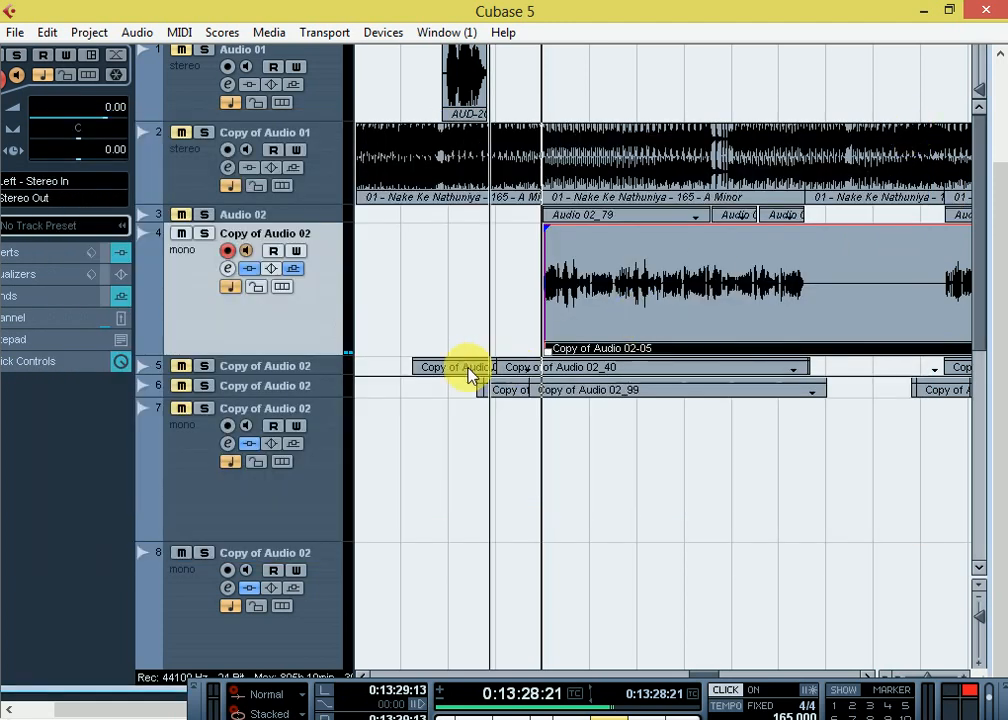
# Step: Audition track 4 with its delay and reverb sends and review the Auto-Tune insert's settings
pyautogui.click(229, 268)
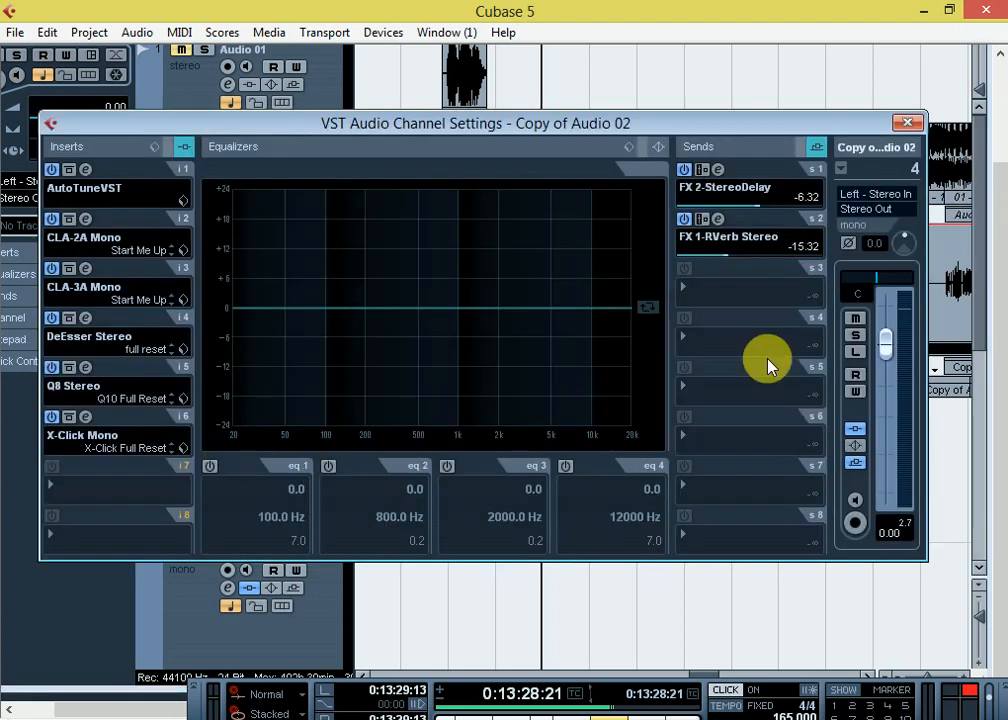
pyautogui.click(909, 131)
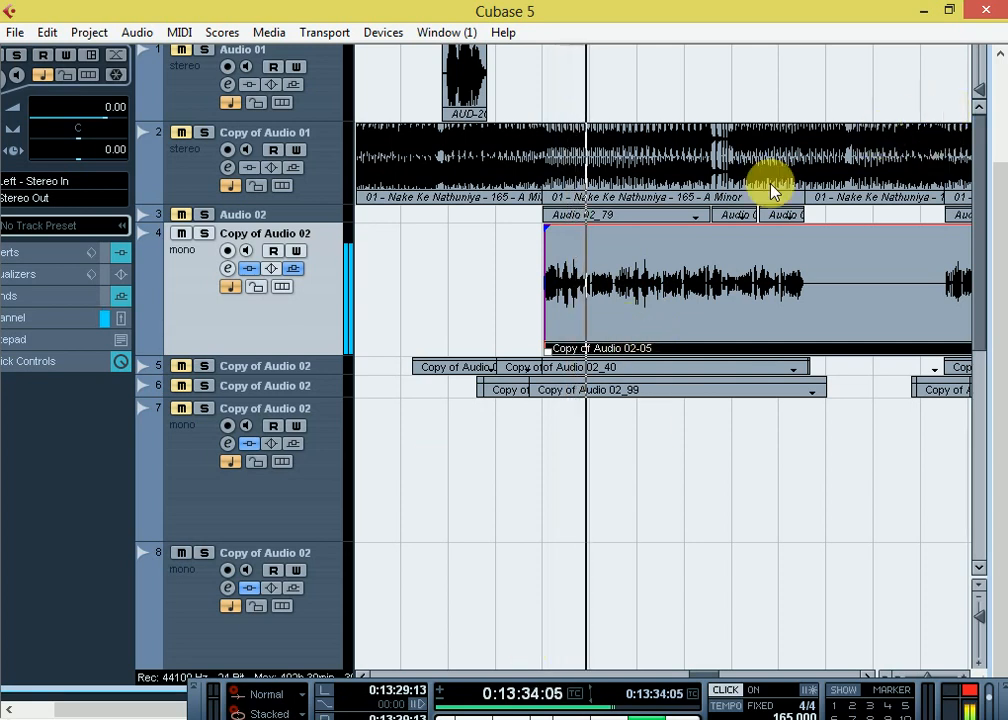
pyautogui.click(227, 269)
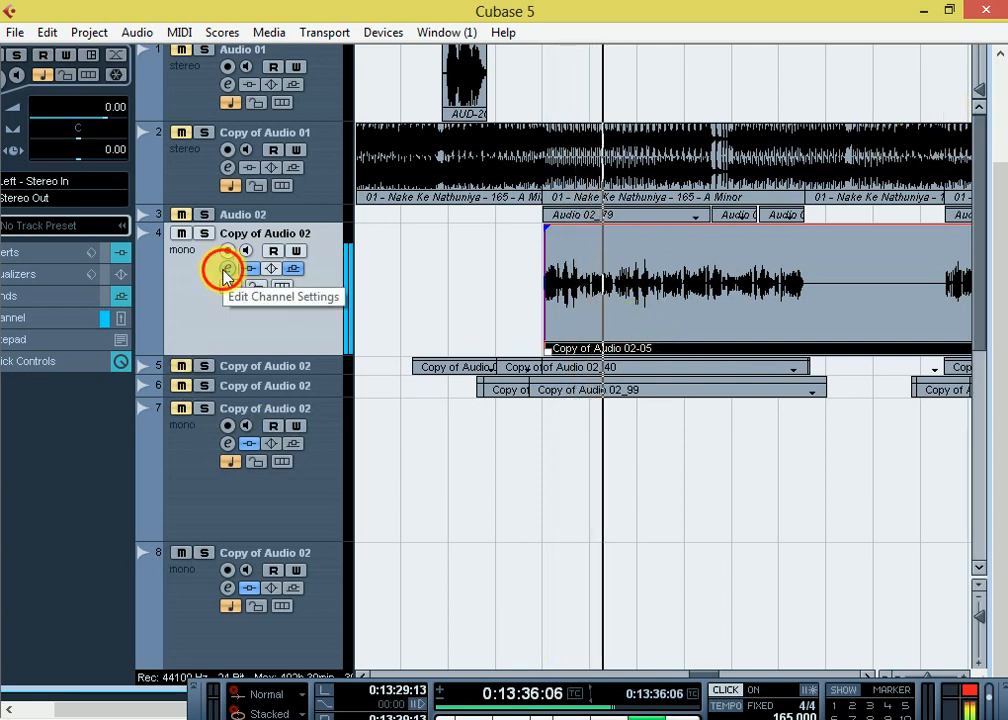
pyautogui.click(85, 170)
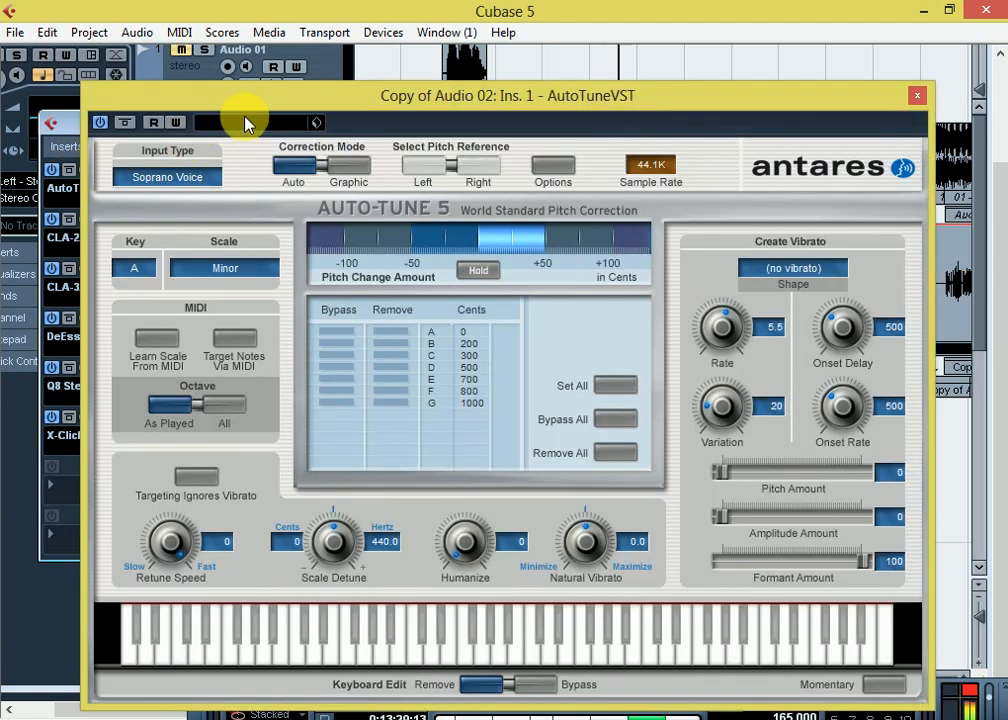
pyautogui.click(917, 96)
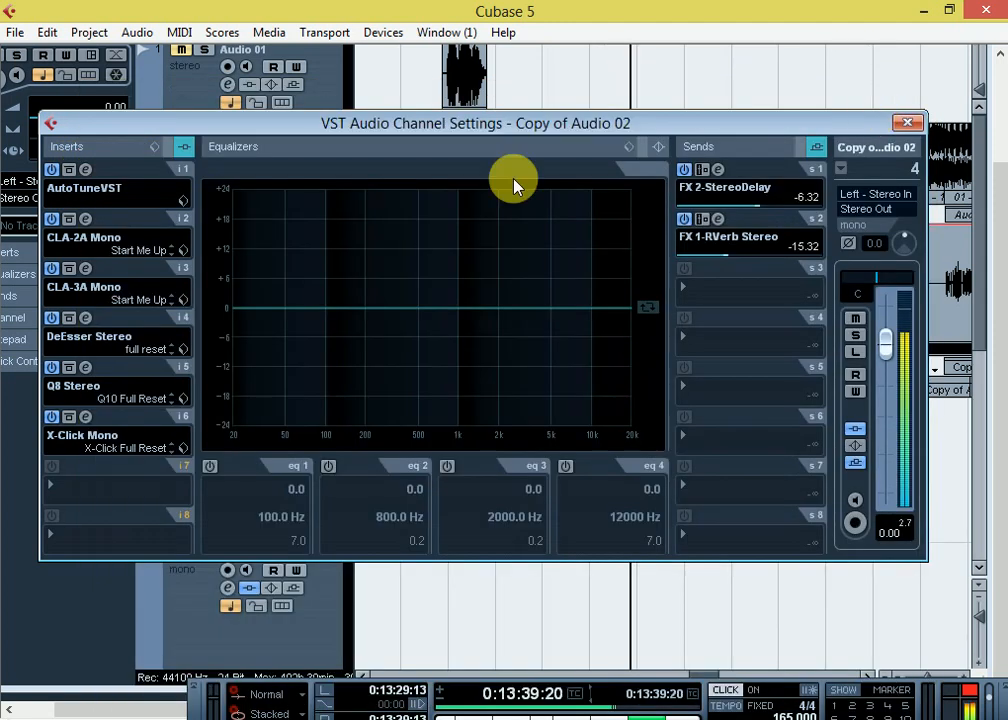
# Step: Display track 4's CLA-2A, CLA-3A, DeEsser, Q8 and X-Click inserts together to examine their settings during playback
pyautogui.click(86, 220)
pyautogui.moveTo(481, 117); pyautogui.dragTo(730, 47)
pyautogui.click(86, 268)
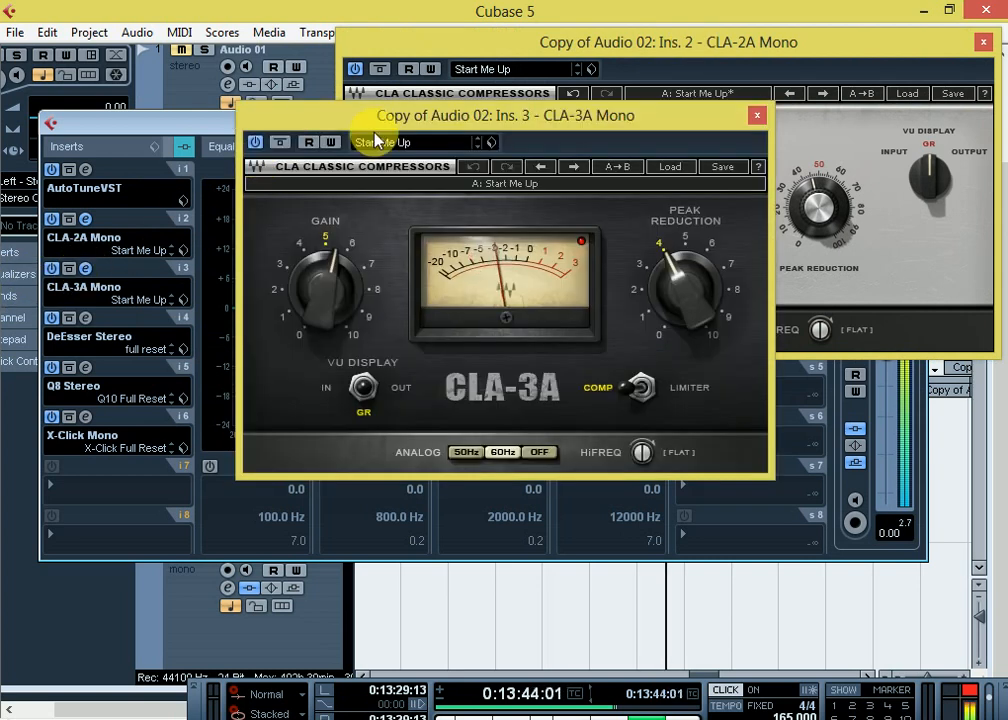
pyautogui.moveTo(383, 120); pyautogui.dragTo(576, 389)
pyautogui.click(86, 317)
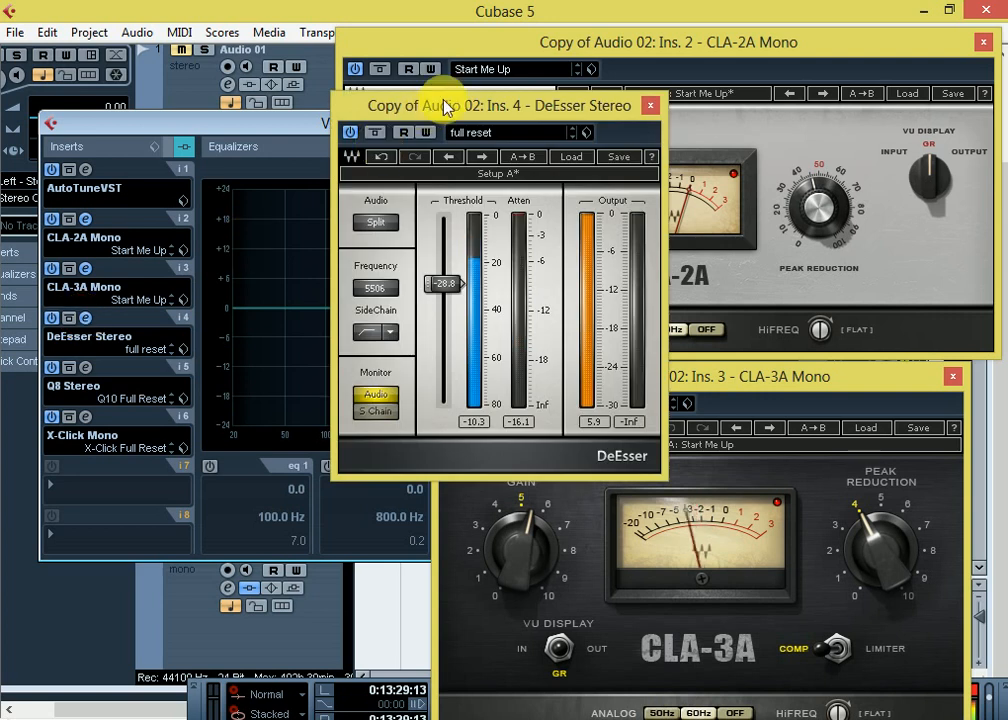
pyautogui.moveTo(443, 104); pyautogui.dragTo(243, 448)
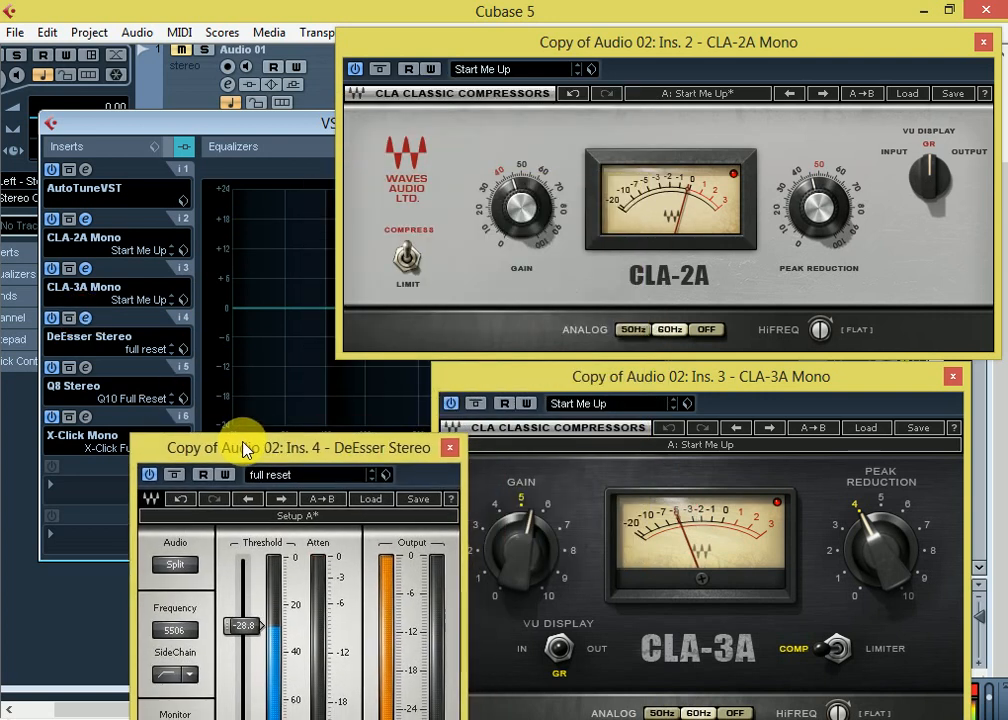
pyautogui.click(85, 367)
pyautogui.moveTo(382, 109); pyautogui.dragTo(271, 226)
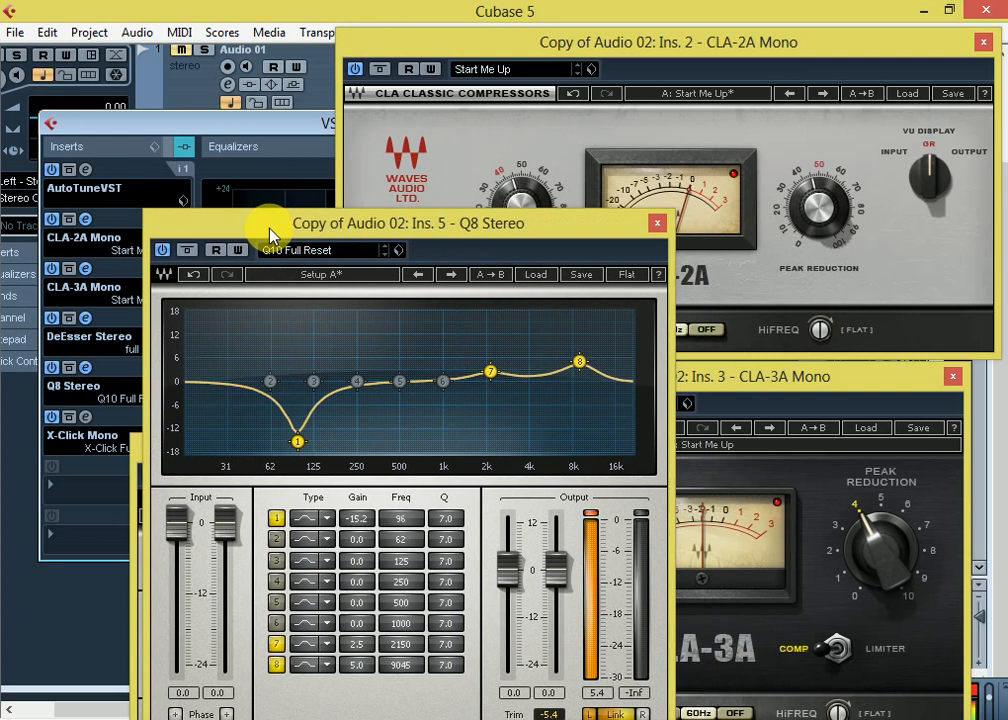
pyautogui.click(85, 417)
pyautogui.moveTo(482, 186); pyautogui.dragTo(155, 110)
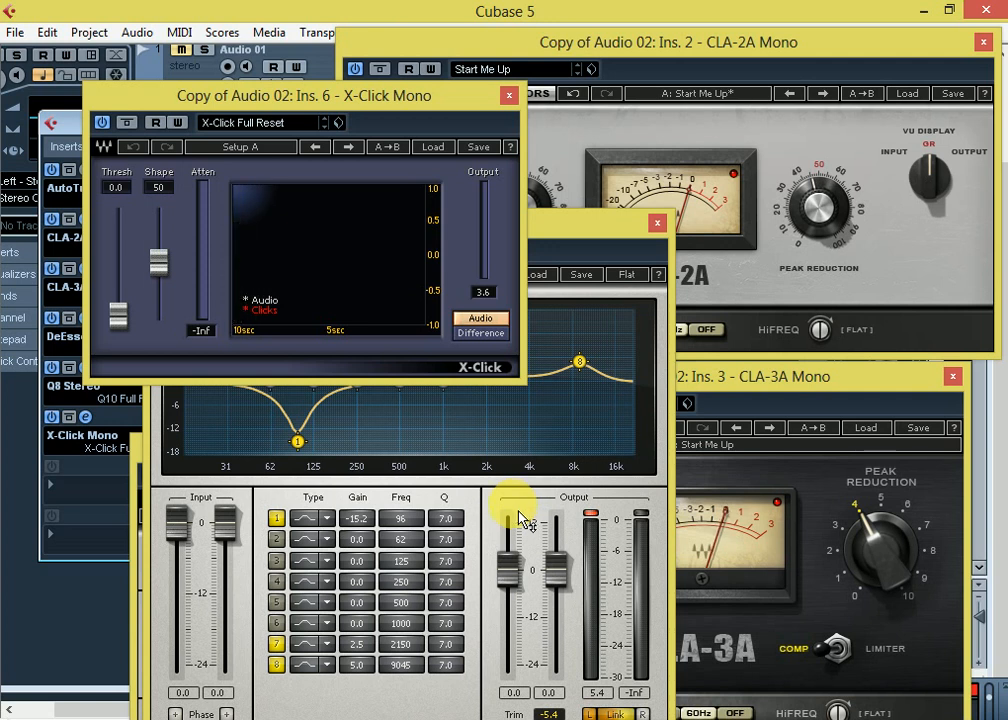
# Step: Audition the vocal through the full insert chain, and close all plug-in windows and the channel settings
pyautogui.press('space')
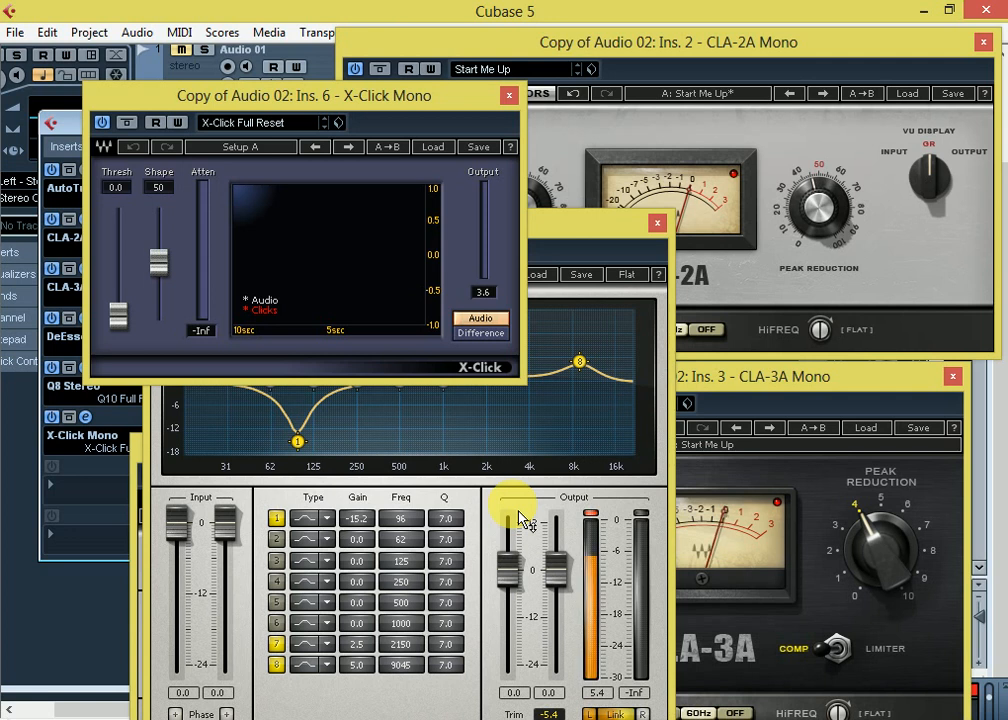
pyautogui.click(52, 369)
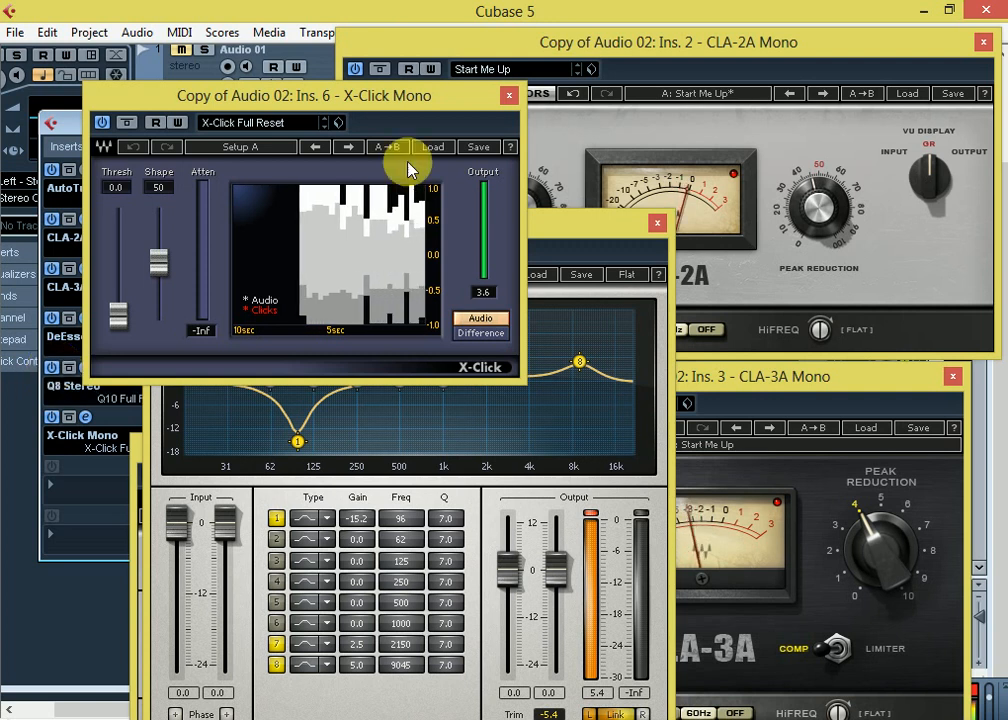
pyautogui.click(509, 95)
pyautogui.click(658, 221)
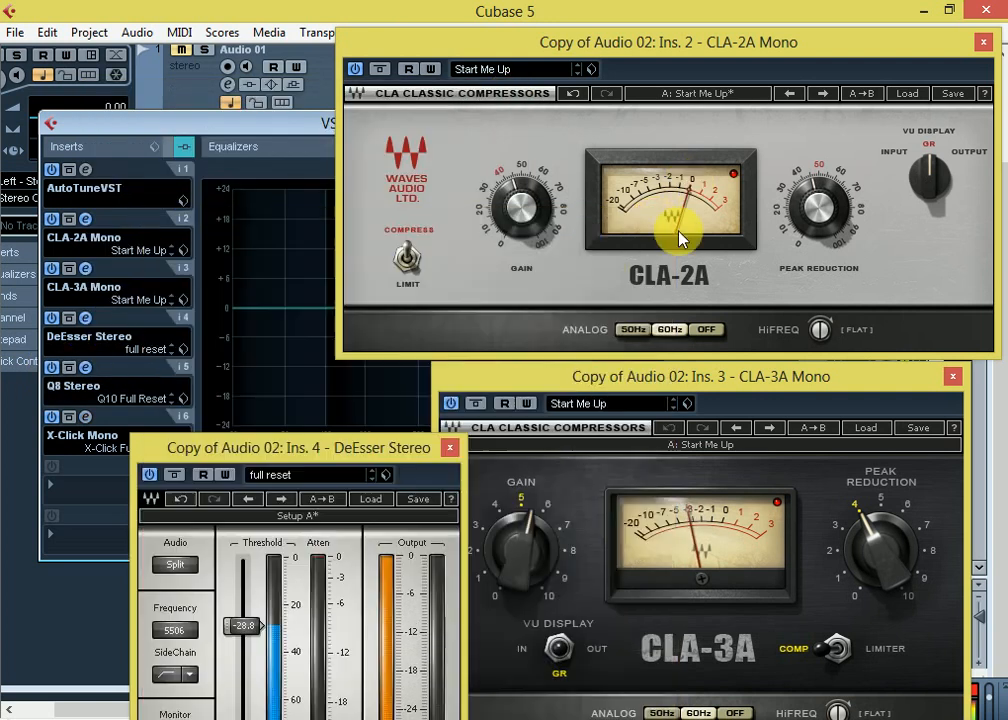
pyautogui.click(954, 378)
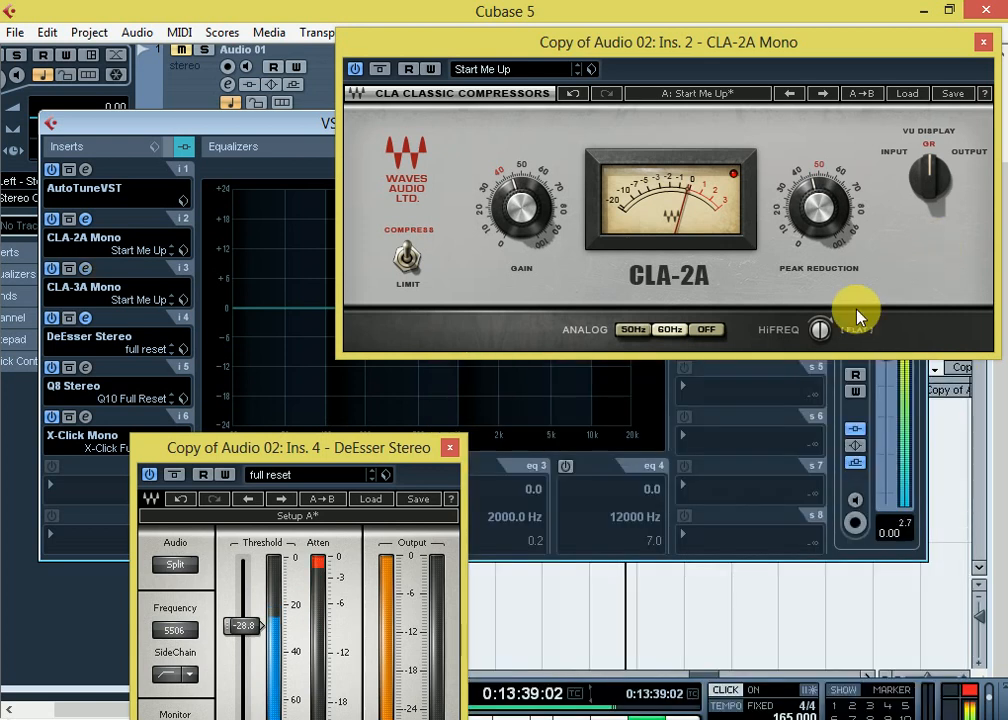
pyautogui.click(983, 42)
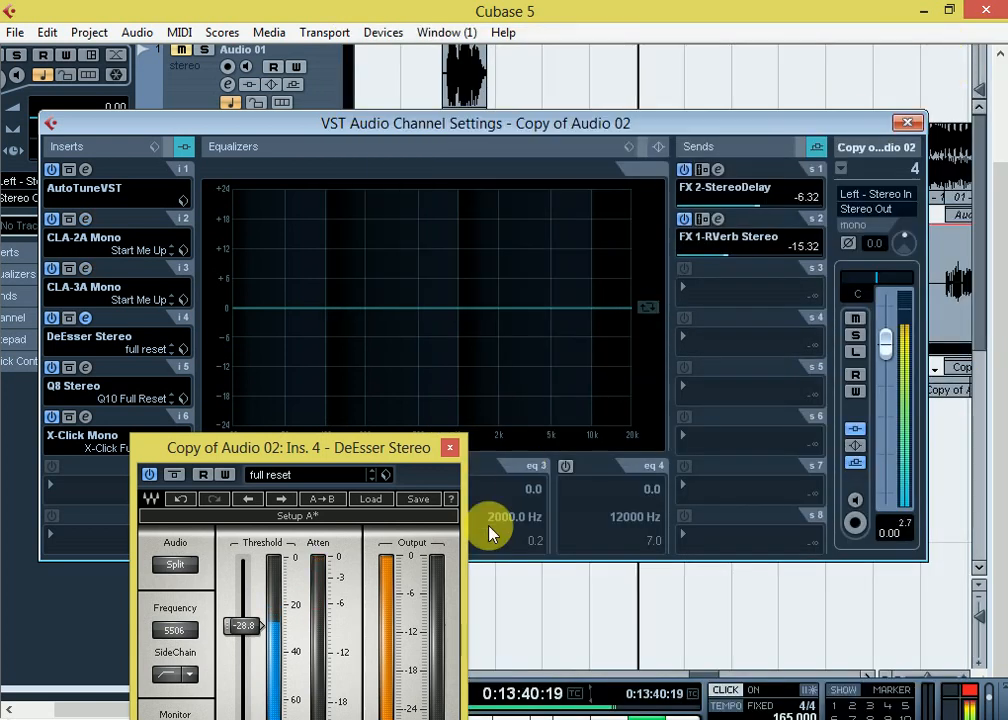
pyautogui.click(450, 450)
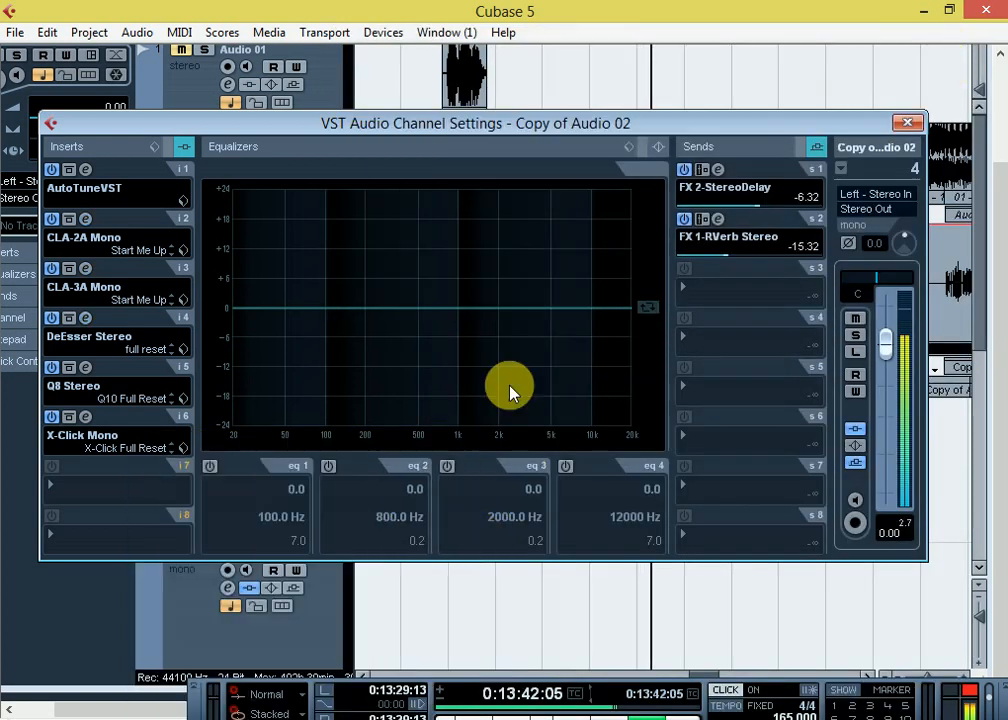
pyautogui.click(906, 124)
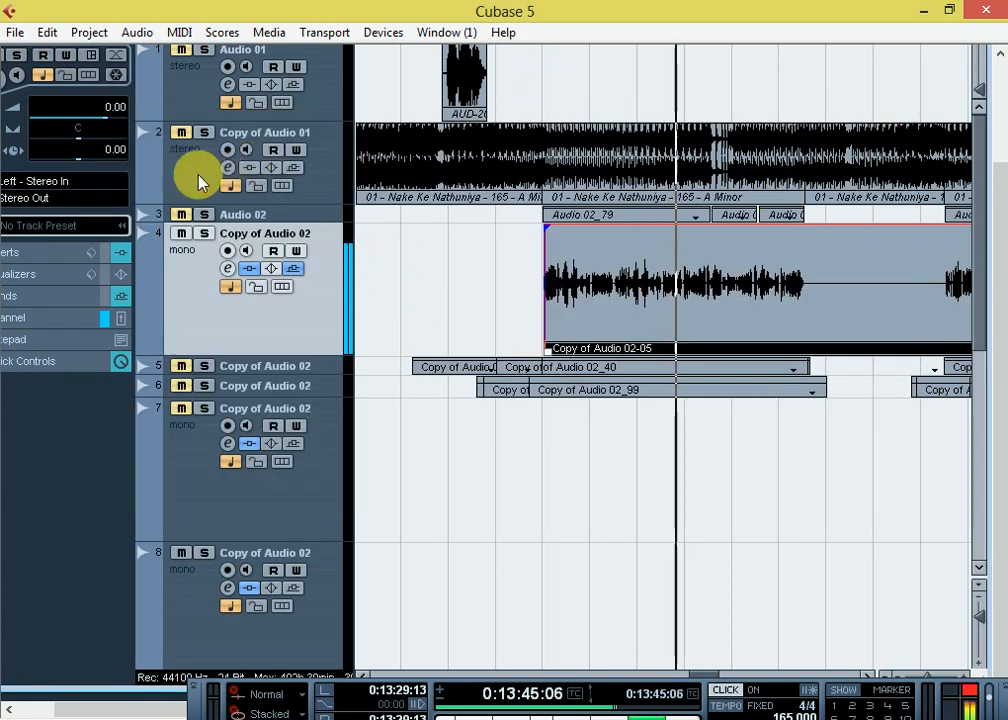
# Step: Unmute backing track 2 and play it together with track 4's vocal from the start of the vocal clip
pyautogui.click(181, 132)
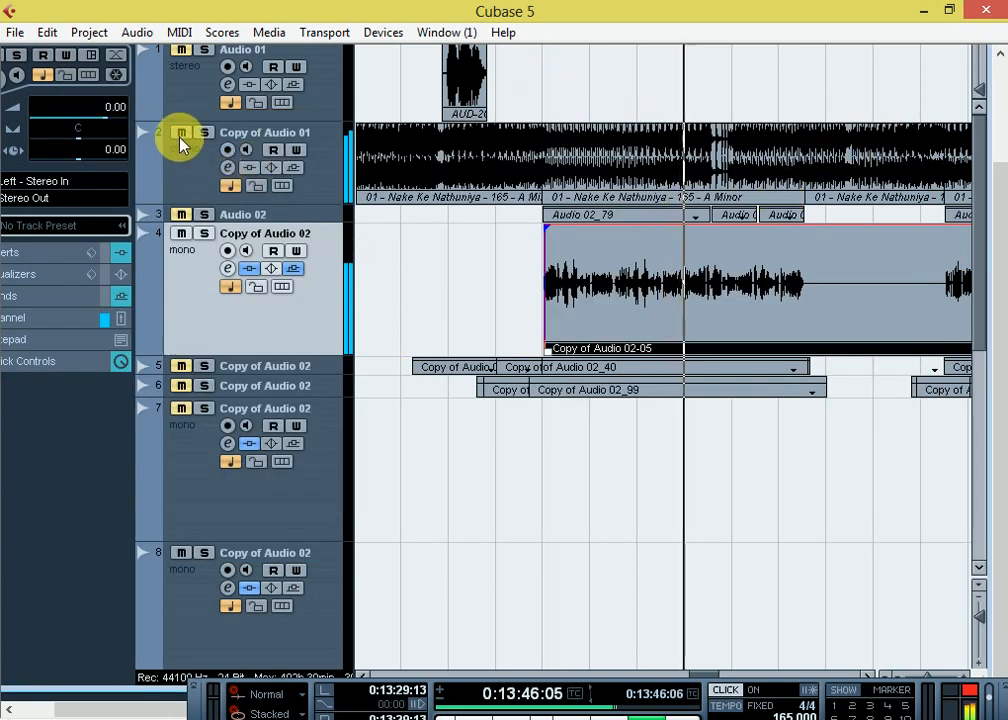
pyautogui.click(545, 90)
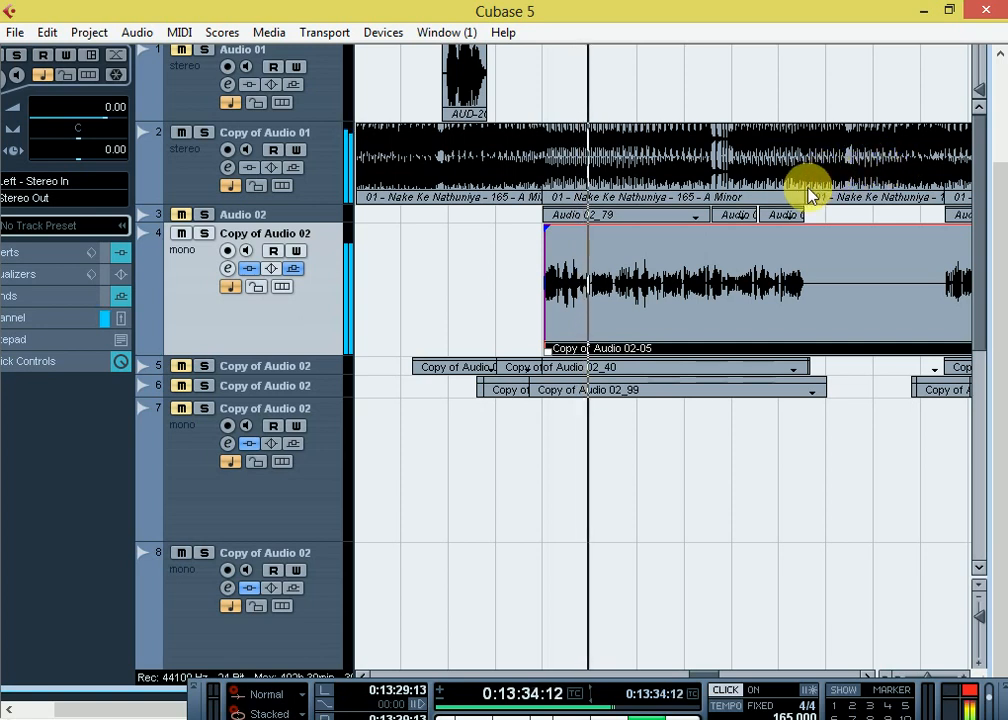
pyautogui.moveTo(1006, 716)
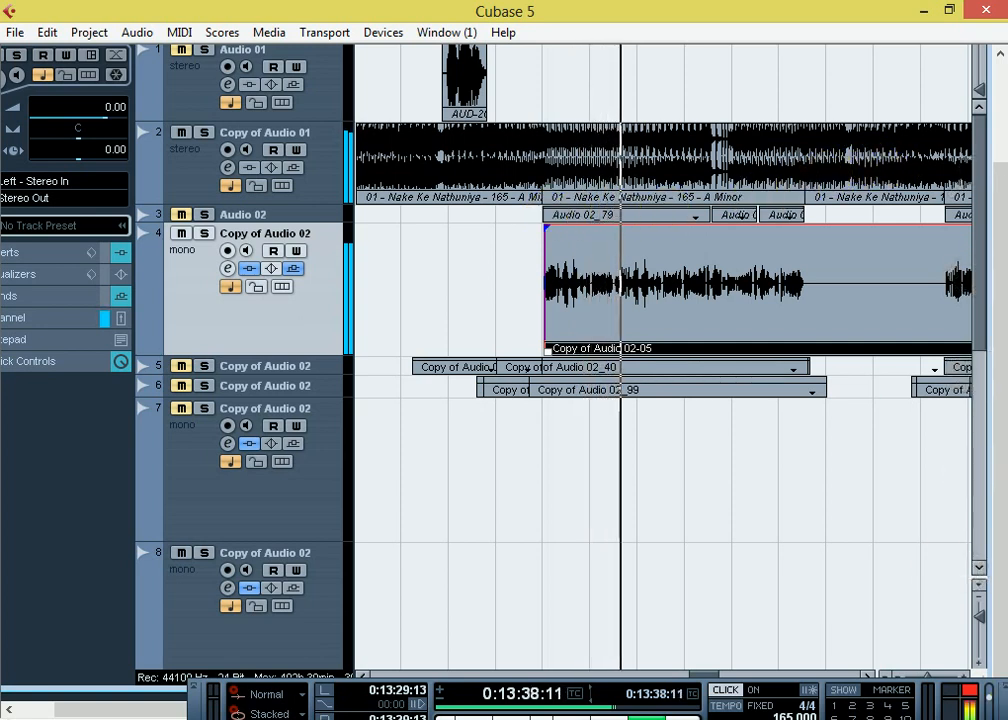
pyautogui.click(1002, 117)
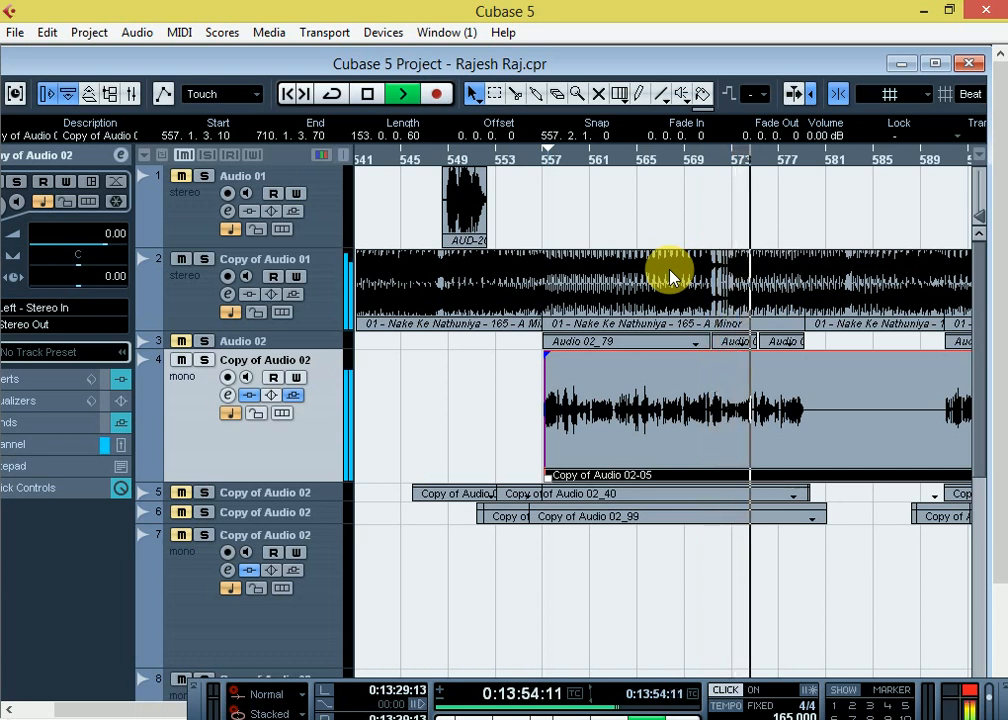
# Step: Audition track 4's vocal with the backing track through the first section, then resume playback at the vocal phrase near bar 591
pyautogui.press('g')
pyautogui.press('g')
pyautogui.press('g')
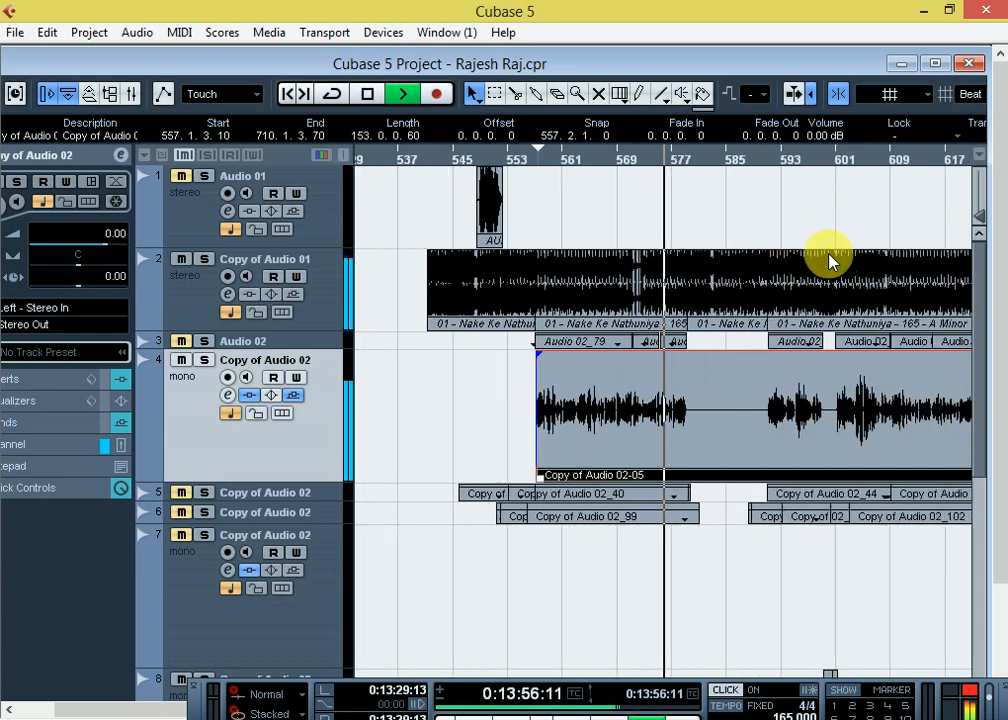
pyautogui.press('h')
pyautogui.press('h')
pyautogui.press('h')
pyautogui.press('g')
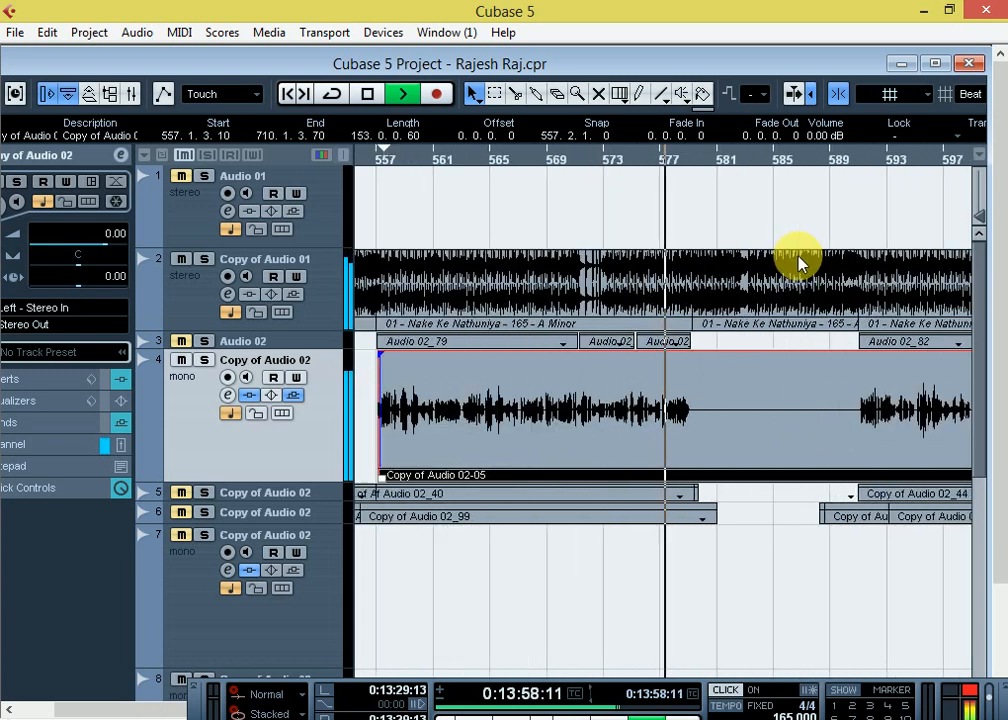
pyautogui.press('h')
pyautogui.press('g')
pyautogui.press('g')
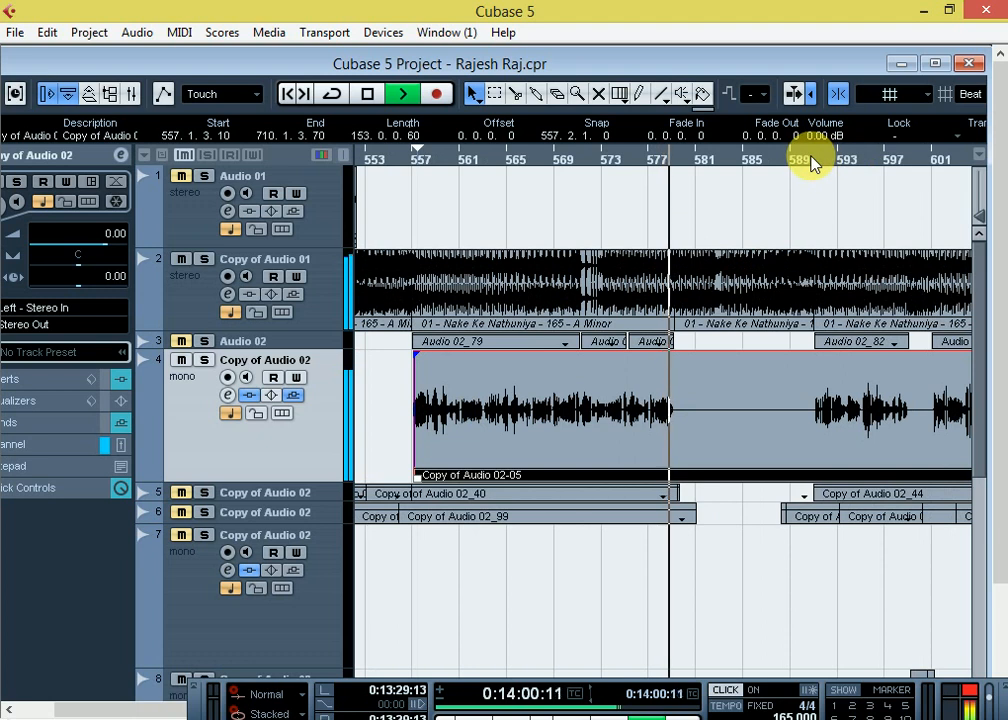
pyautogui.press('h')
pyautogui.press('h')
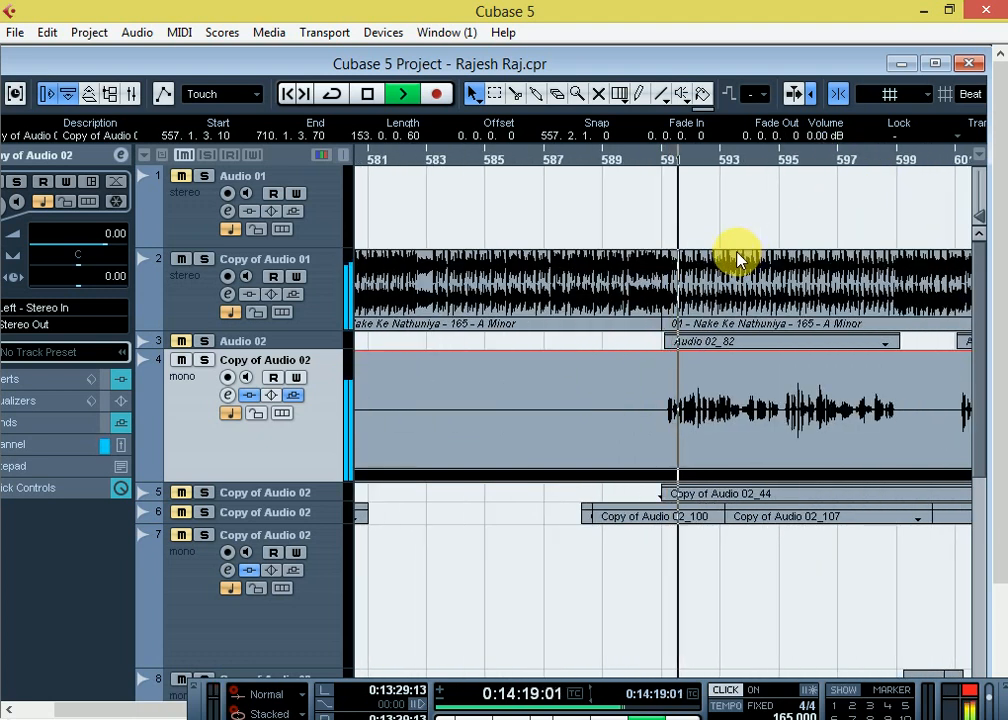
# Step: Listen to the vocal phrase near bar 591 and move playback ahead to the vocal section starting near bar 647
pyautogui.press('g')
pyautogui.press('g')
pyautogui.press('g')
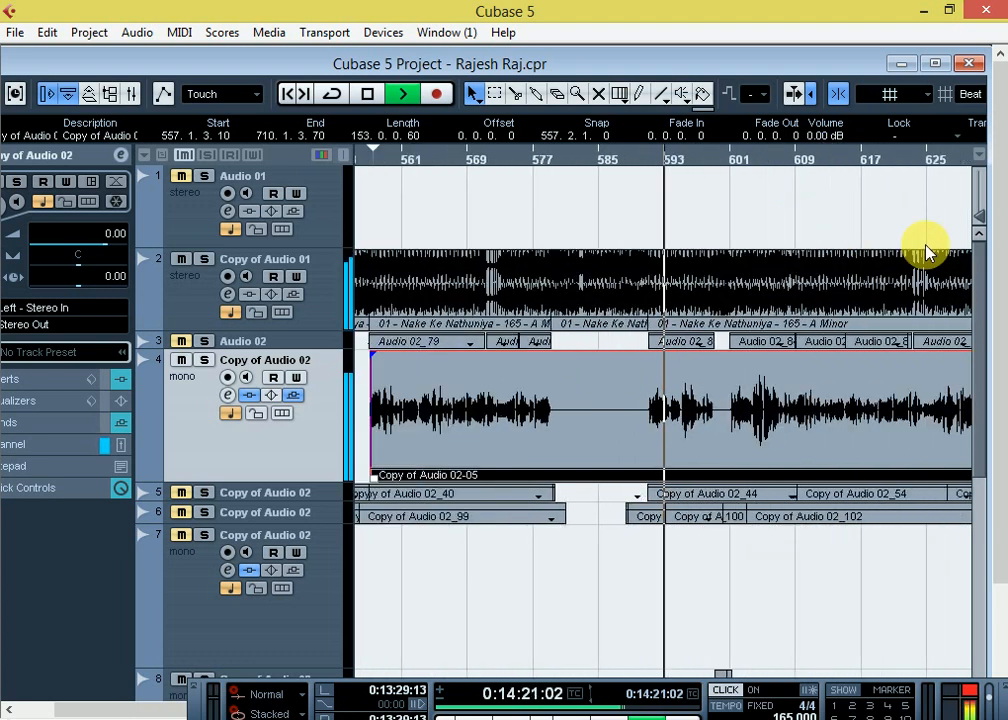
pyautogui.press('g')
pyautogui.press('g')
pyautogui.press('g')
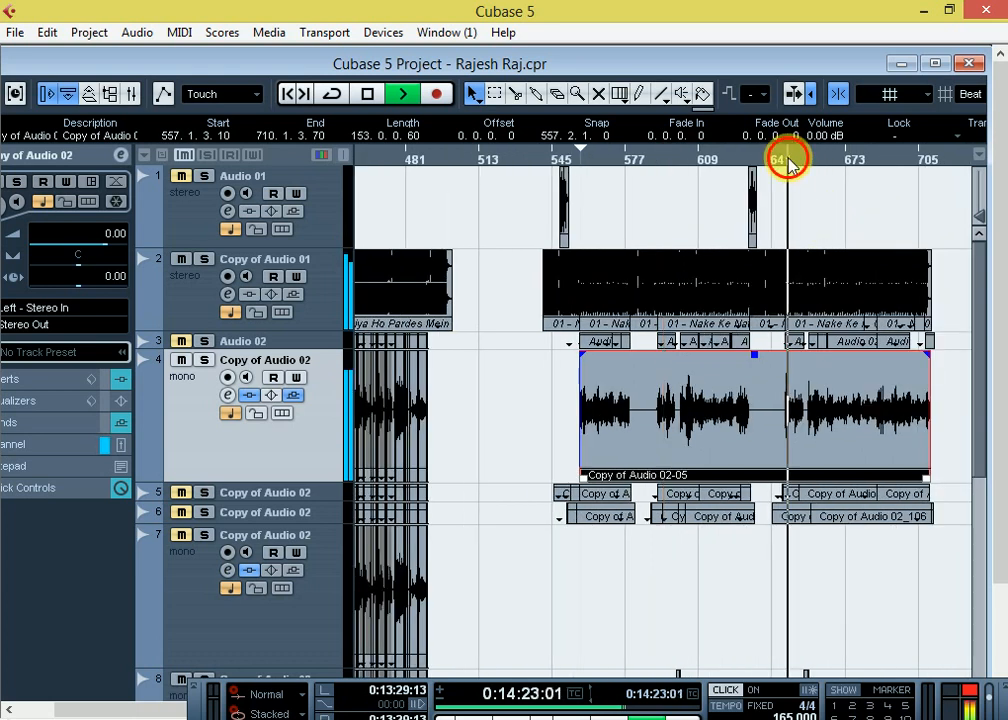
# Step: Audition the processed vocal together with the backing track through the section from about bar 647 to bar 673
pyautogui.press('h')
pyautogui.press('h')
pyautogui.press('h')
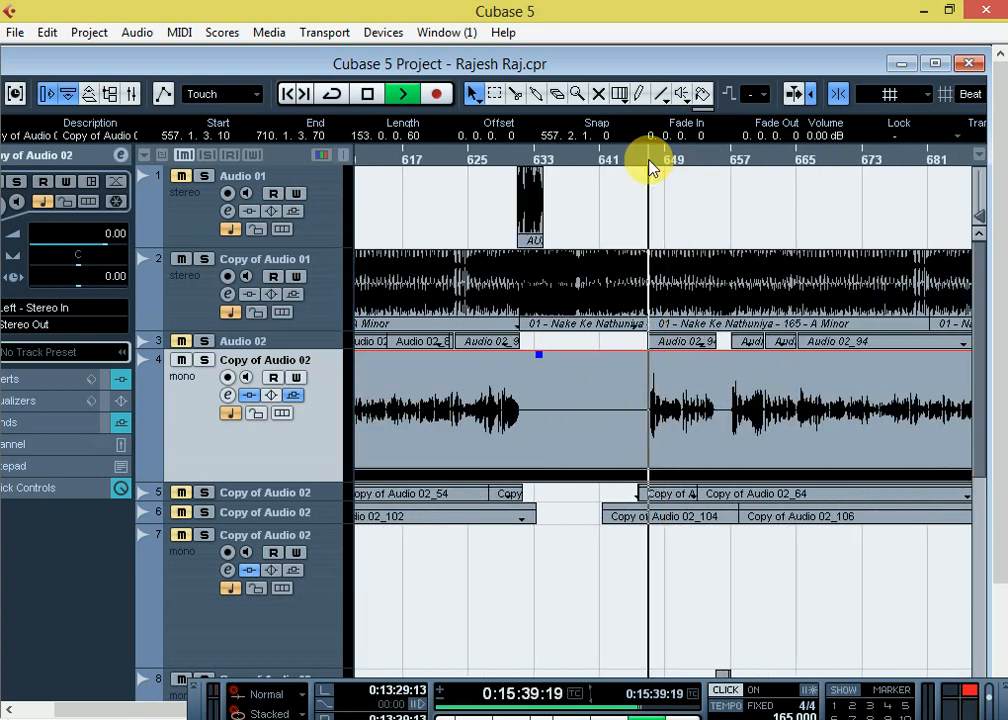
pyautogui.press('h')
pyautogui.press('h')
pyautogui.press('g')
pyautogui.press('g')
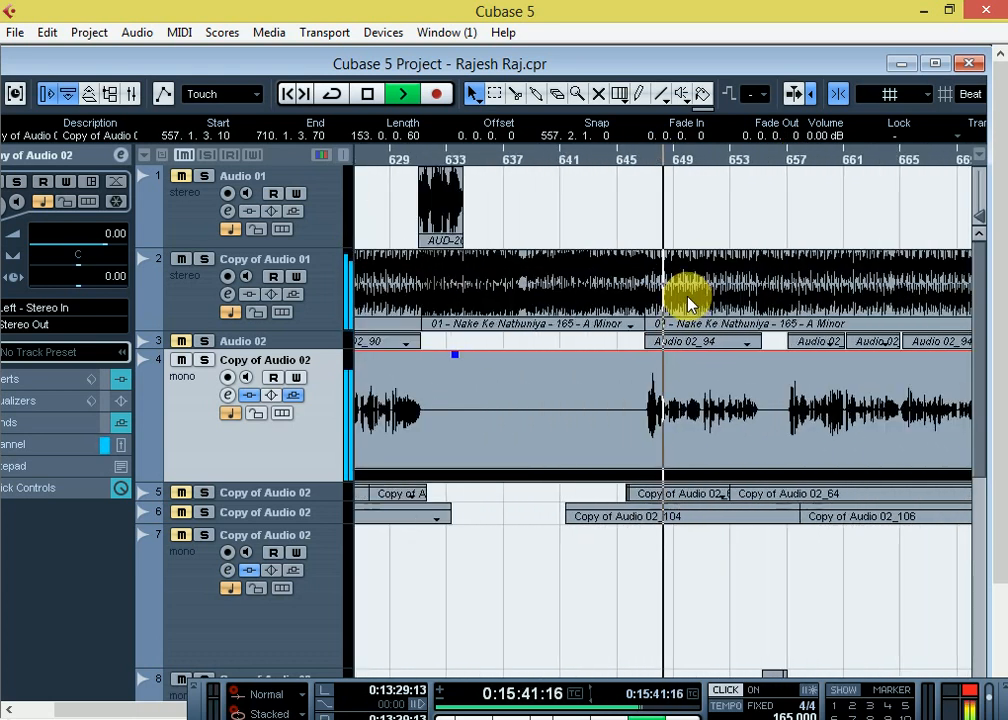
pyautogui.press('h')
pyautogui.press('h')
pyautogui.press('h')
pyautogui.press('h')
pyautogui.press('h')
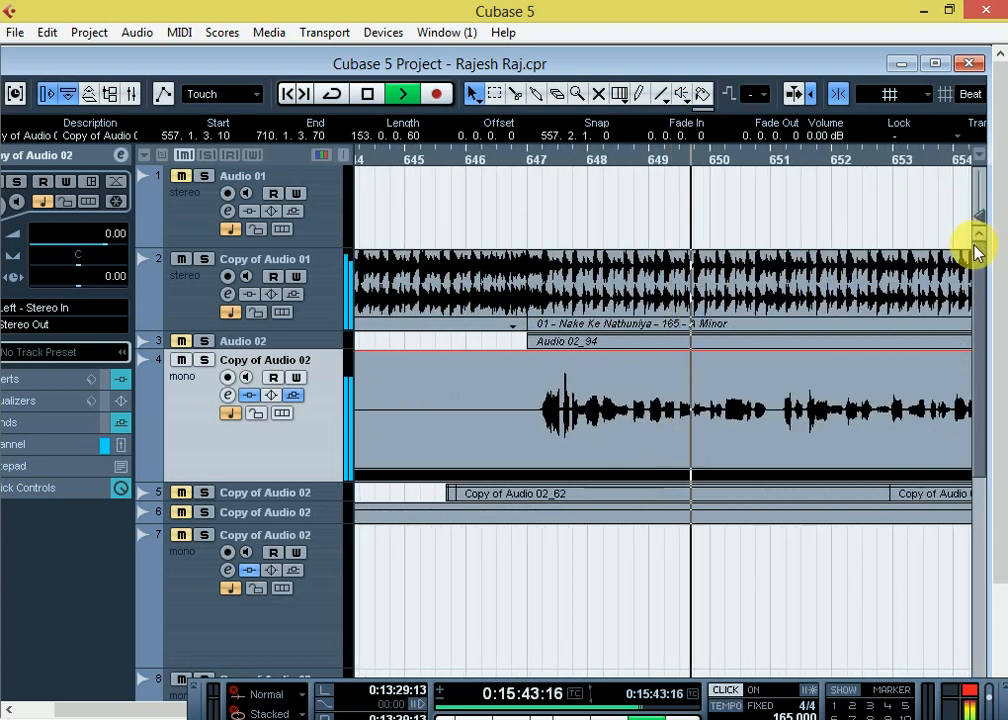
pyautogui.press('g')
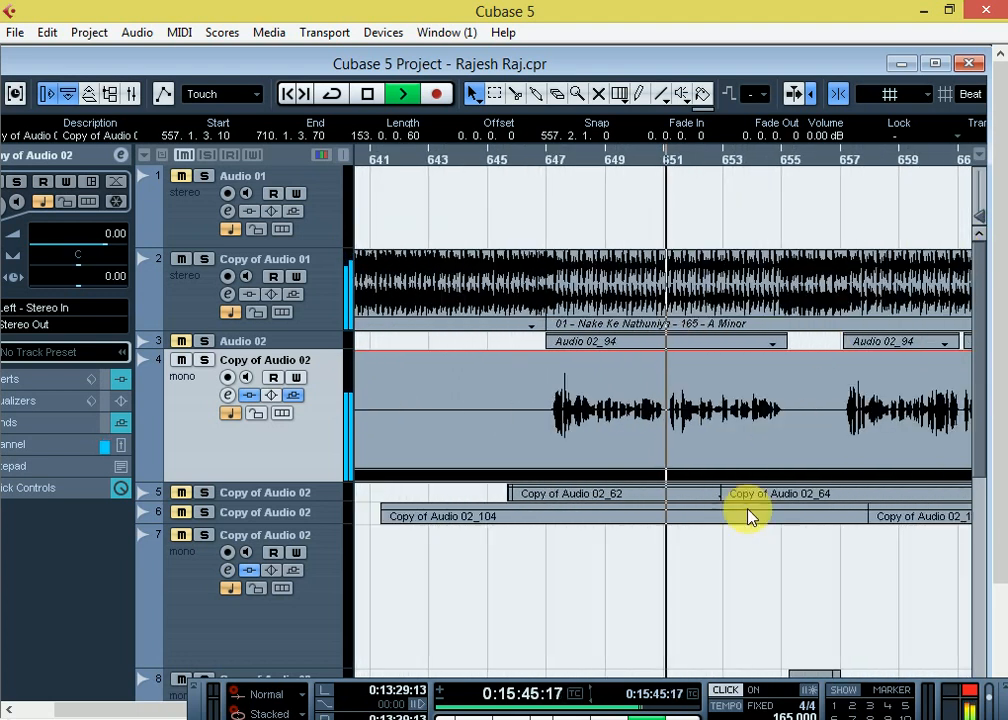
pyautogui.press('g')
pyautogui.press('g')
pyautogui.press('h')
pyautogui.press('h')
pyautogui.press('h')
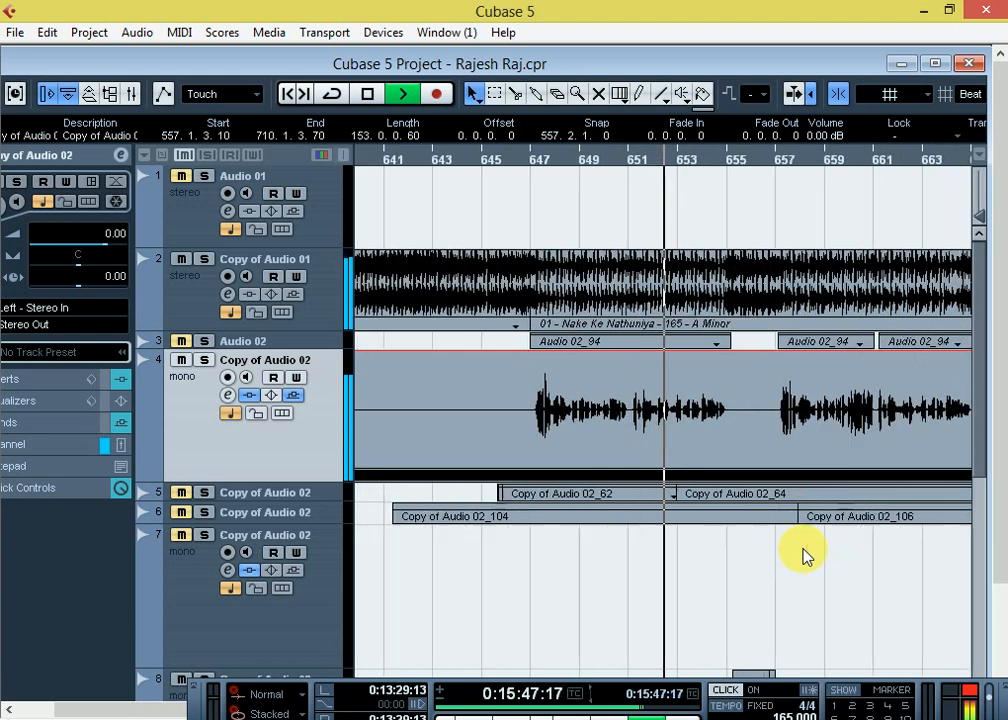
pyautogui.press('g')
pyautogui.press('g')
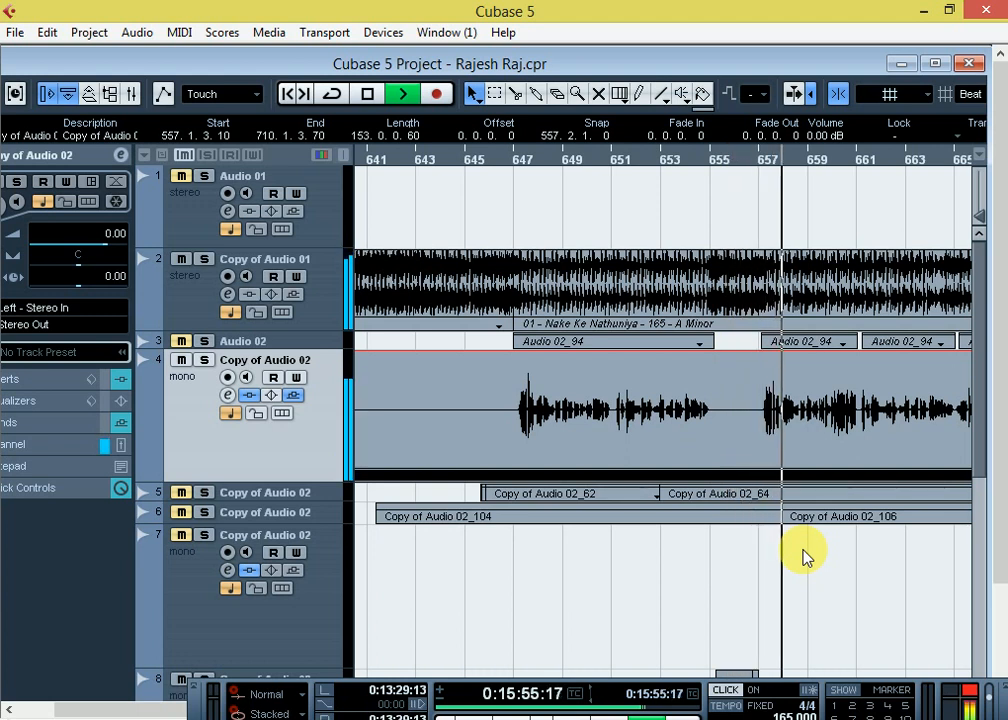
pyautogui.press('g')
pyautogui.press('g')
pyautogui.press('h')
pyautogui.press('h')
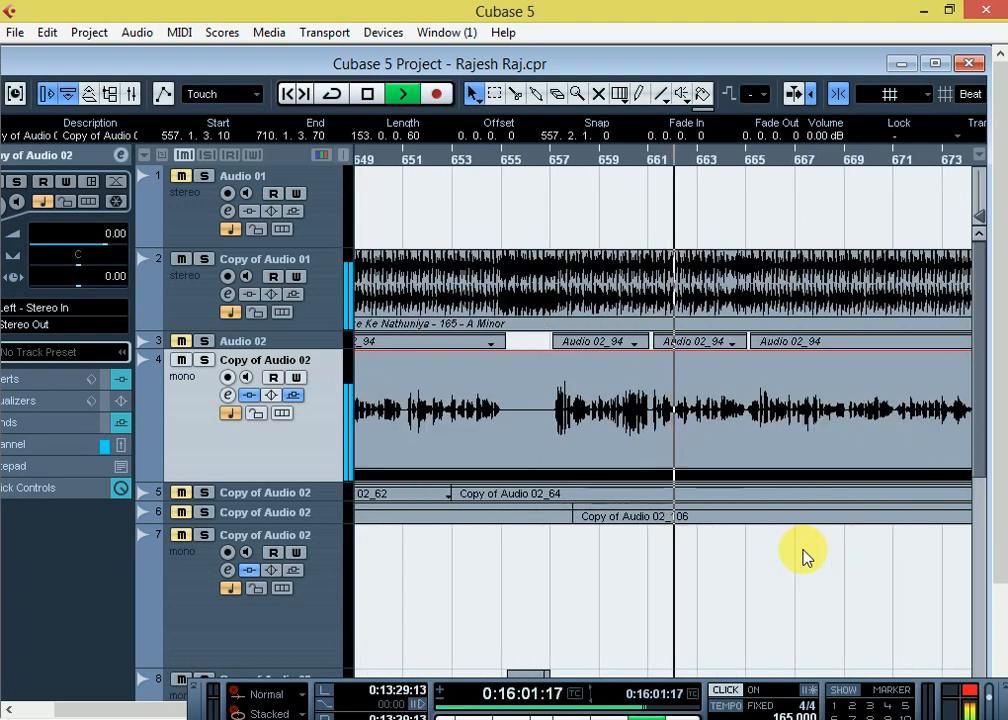
pyautogui.press('g')
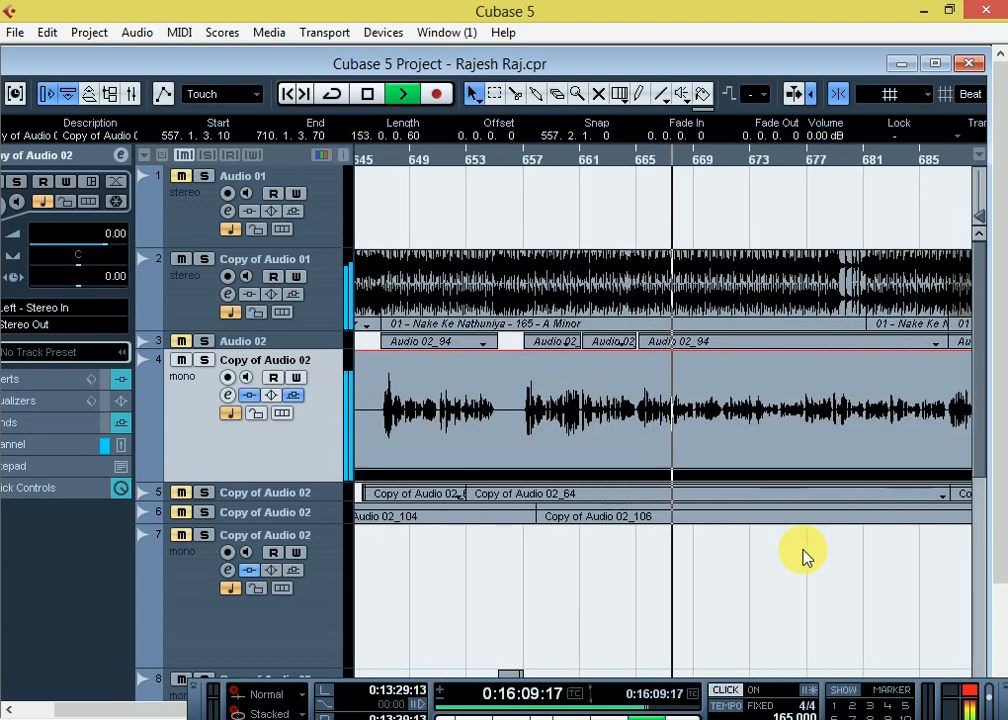
pyautogui.press('g')
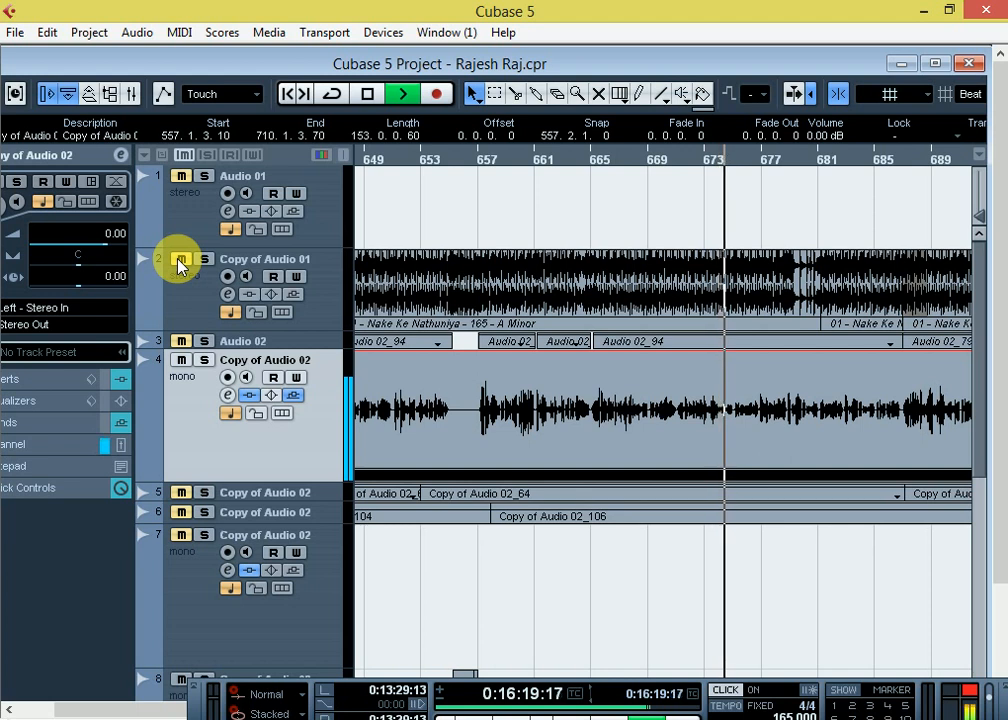
# Step: Mute backing track 2, hear track 4's vocal on its own, and stop playback
pyautogui.press('g')
pyautogui.press('g')
pyautogui.press('g')
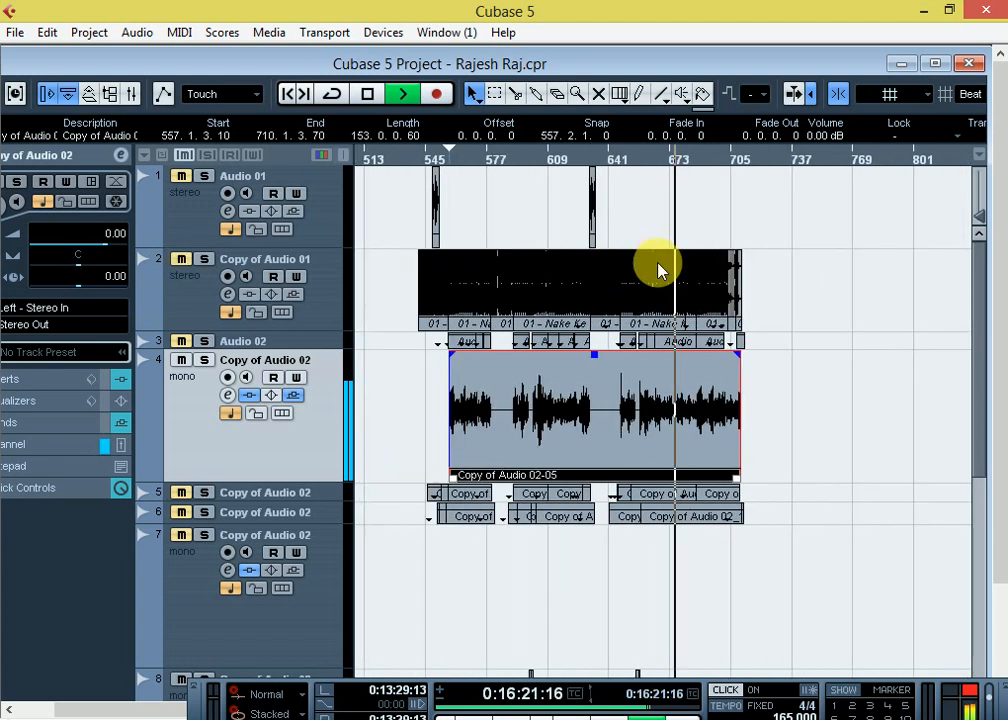
pyautogui.press('g')
pyautogui.press('space')
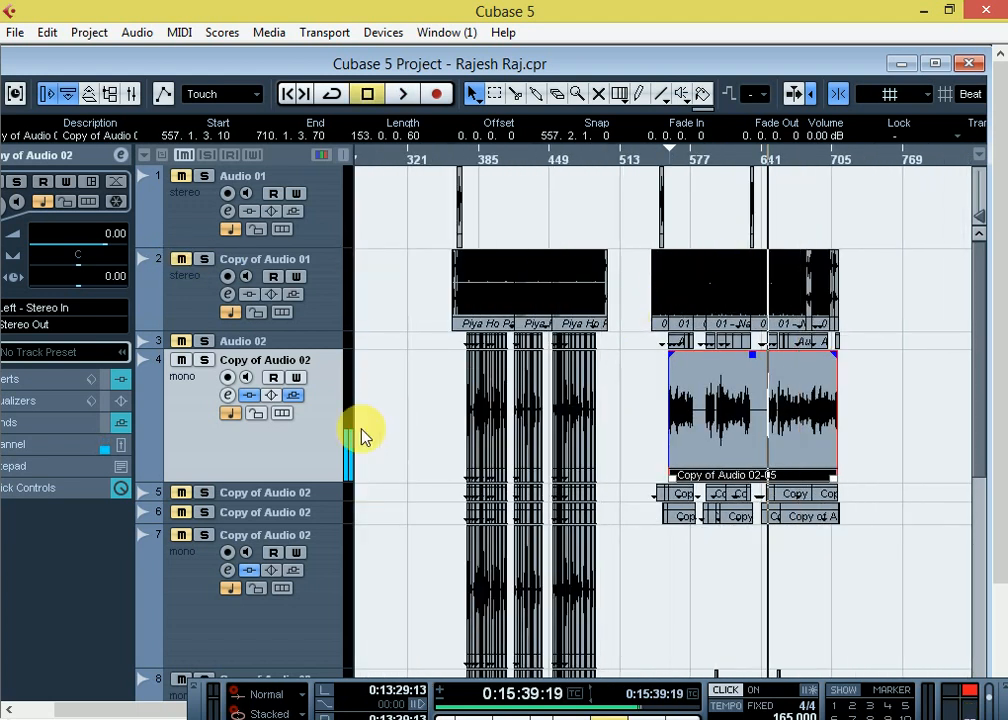
# Step: Display track 4's channel settings with the CLA-2A, CLA-3A, DeEsser, Q8 and X-Click editors to recap the insert chain
pyautogui.click(228, 395)
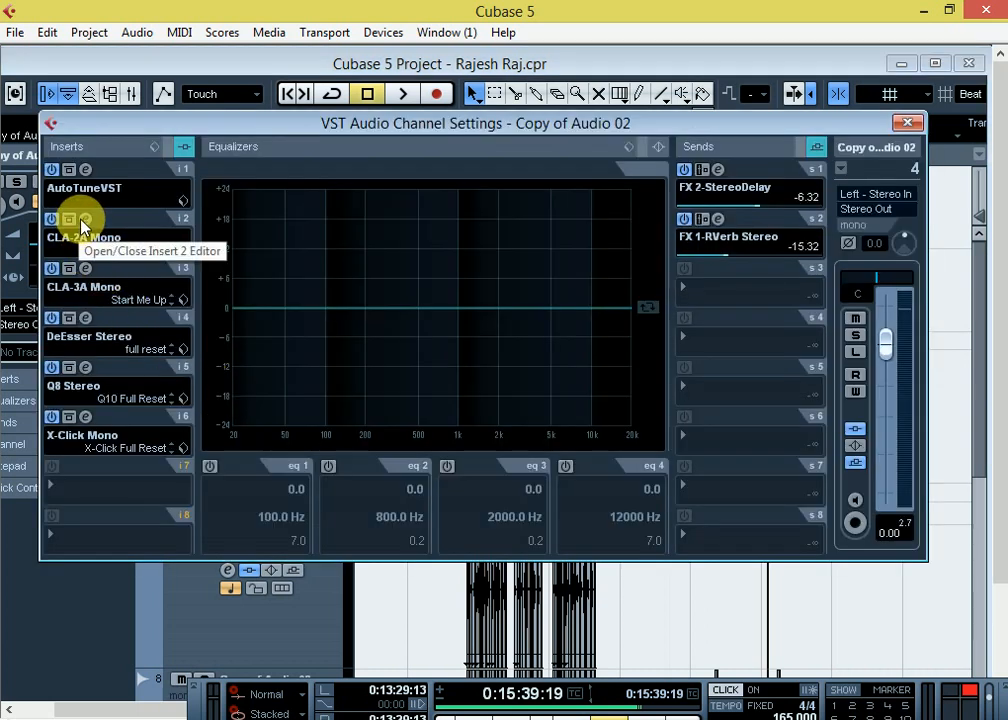
pyautogui.click(84, 220)
pyautogui.click(85, 268)
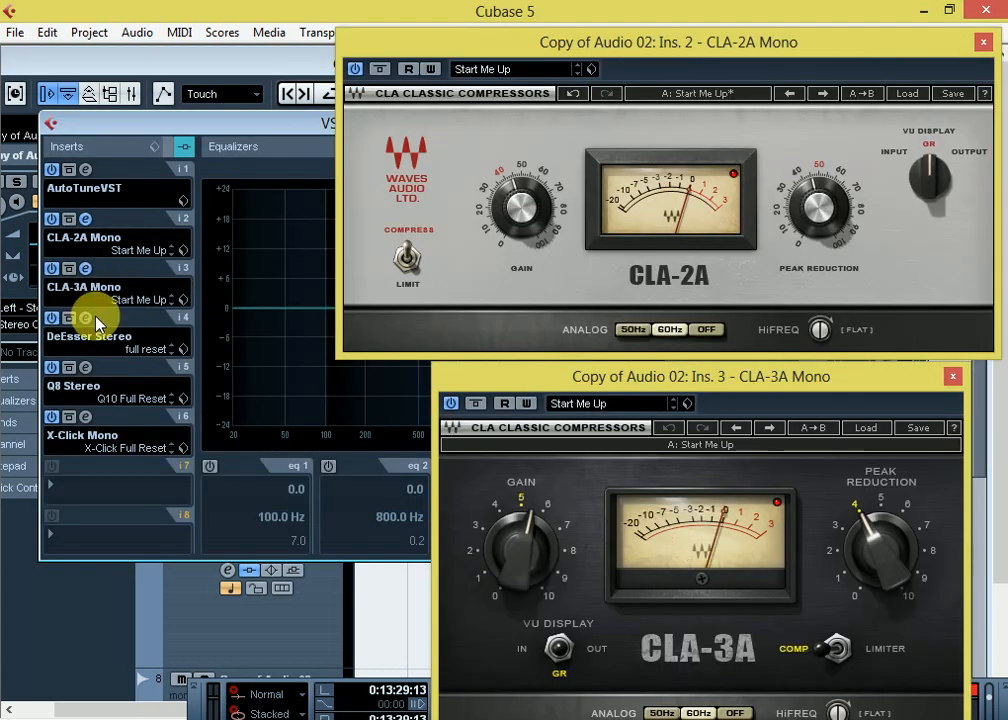
pyautogui.click(85, 317)
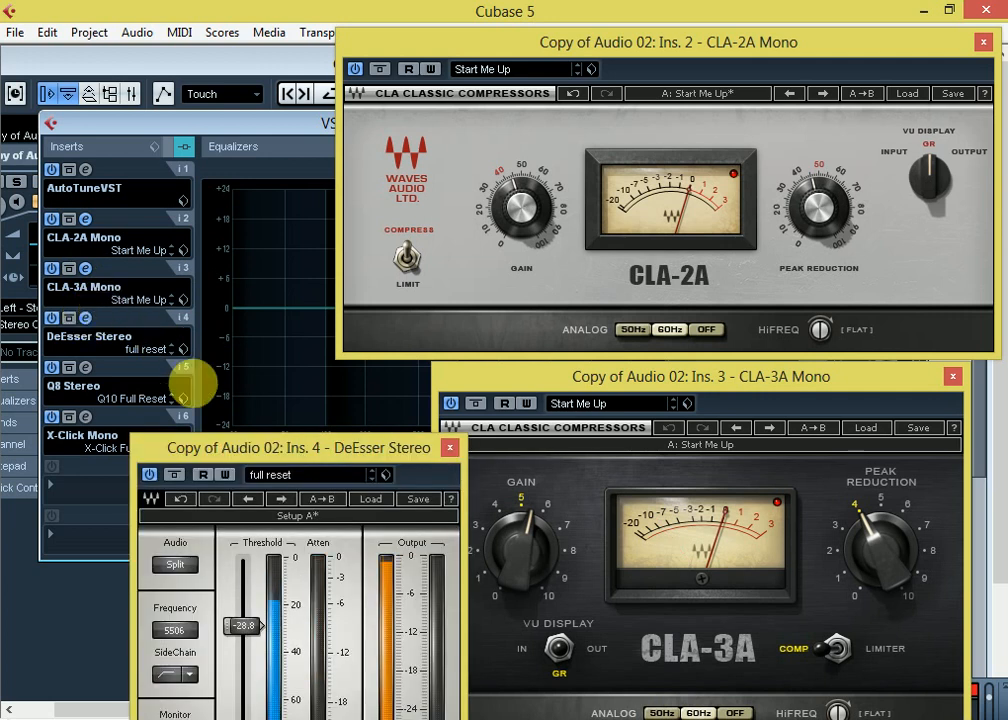
pyautogui.click(85, 369)
pyautogui.moveTo(234, 236); pyautogui.dragTo(290, 290)
pyautogui.click(86, 417)
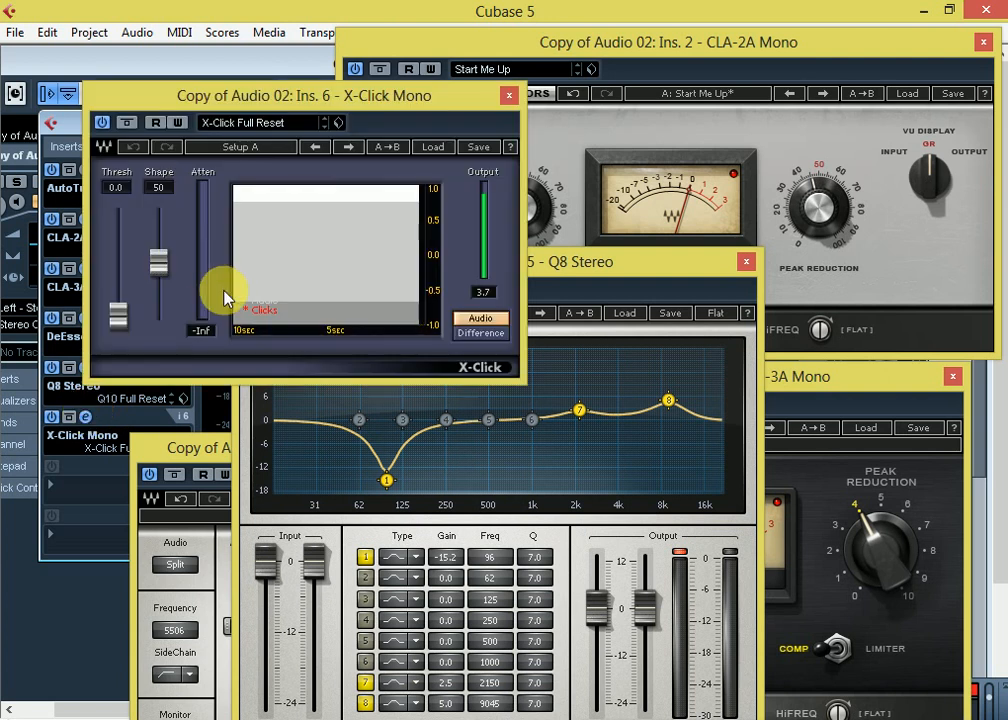
pyautogui.moveTo(288, 103); pyautogui.dragTo(162, 275)
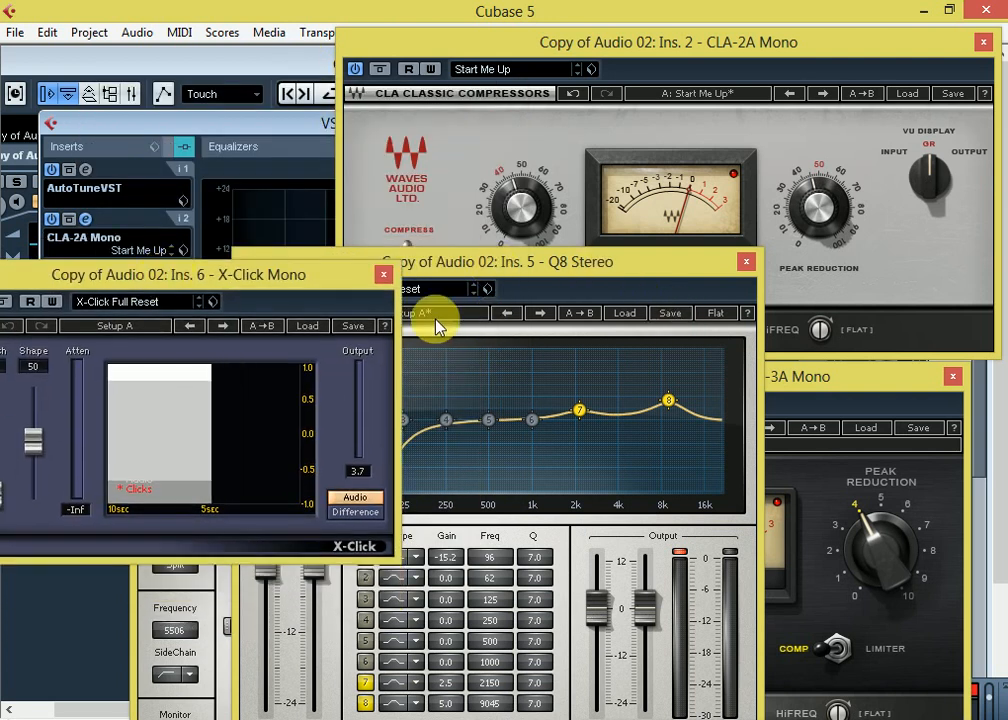
# Step: Close the X-Click, Q8, CLA-3A, DeEsser and CLA-2A editors along with track 4's channel settings
pyautogui.click(382, 276)
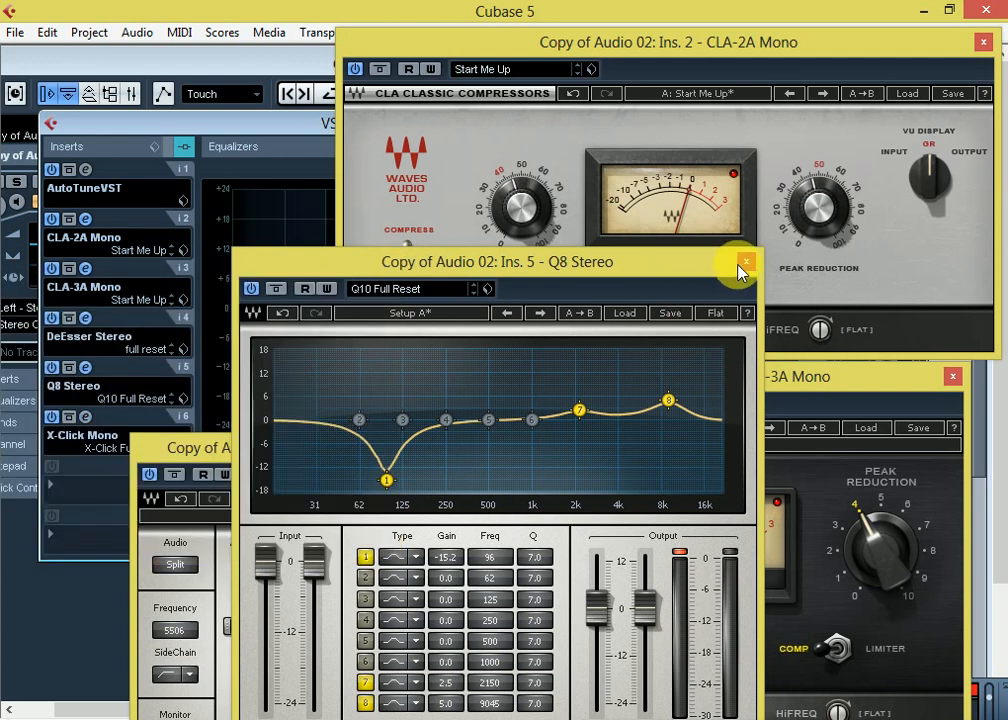
pyautogui.click(744, 263)
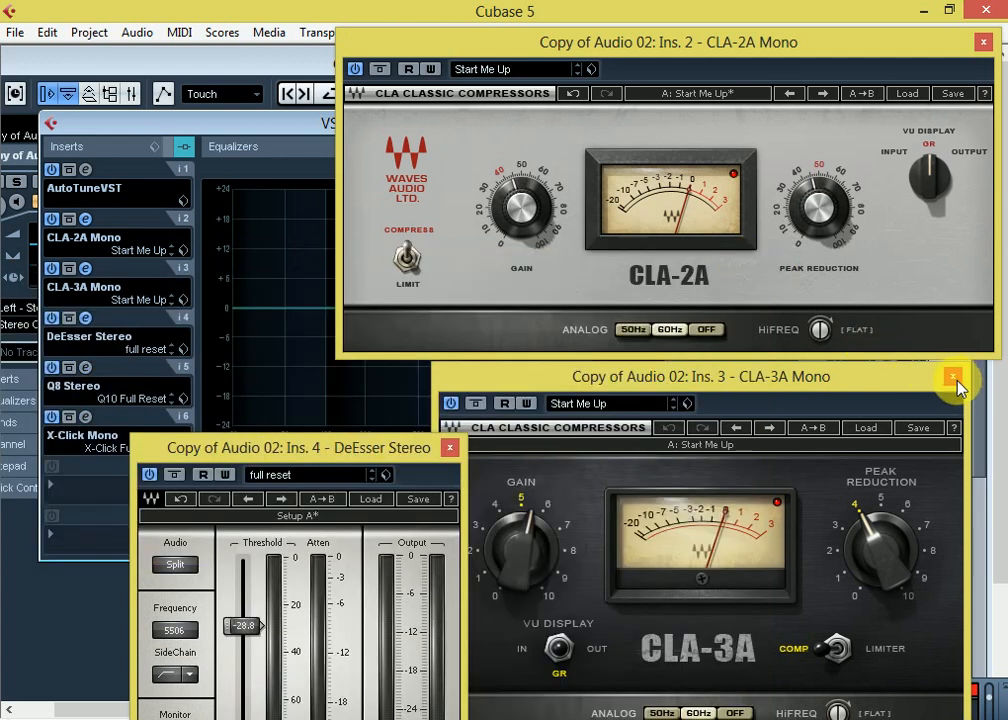
pyautogui.click(955, 378)
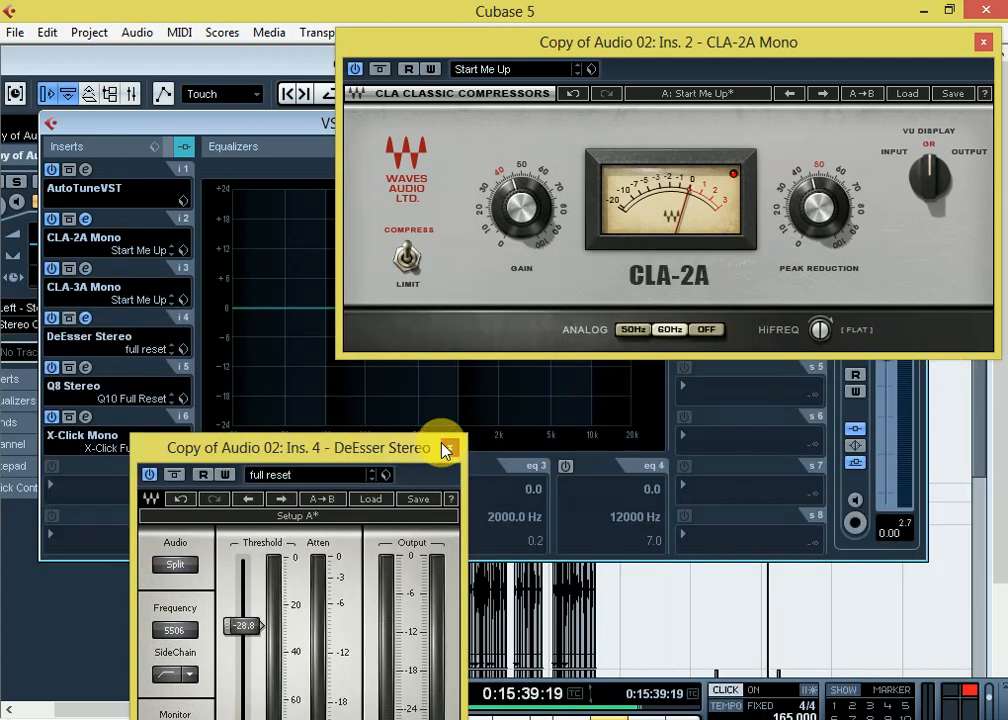
pyautogui.click(450, 448)
pyautogui.moveTo(530, 44); pyautogui.dragTo(346, 128)
pyautogui.click(801, 128)
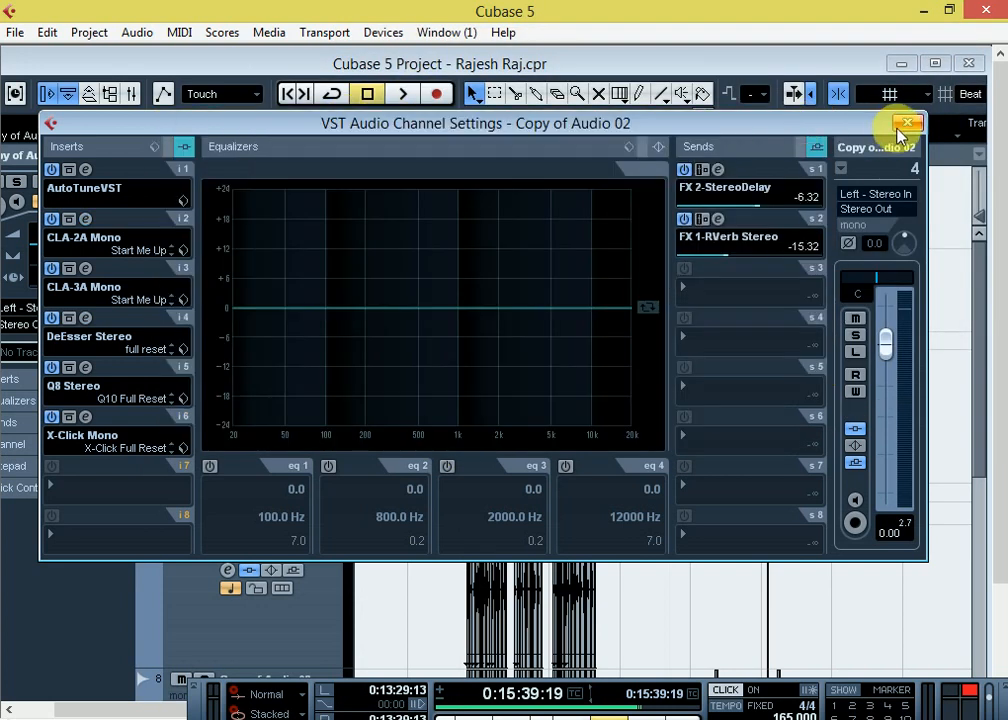
pyautogui.click(904, 126)
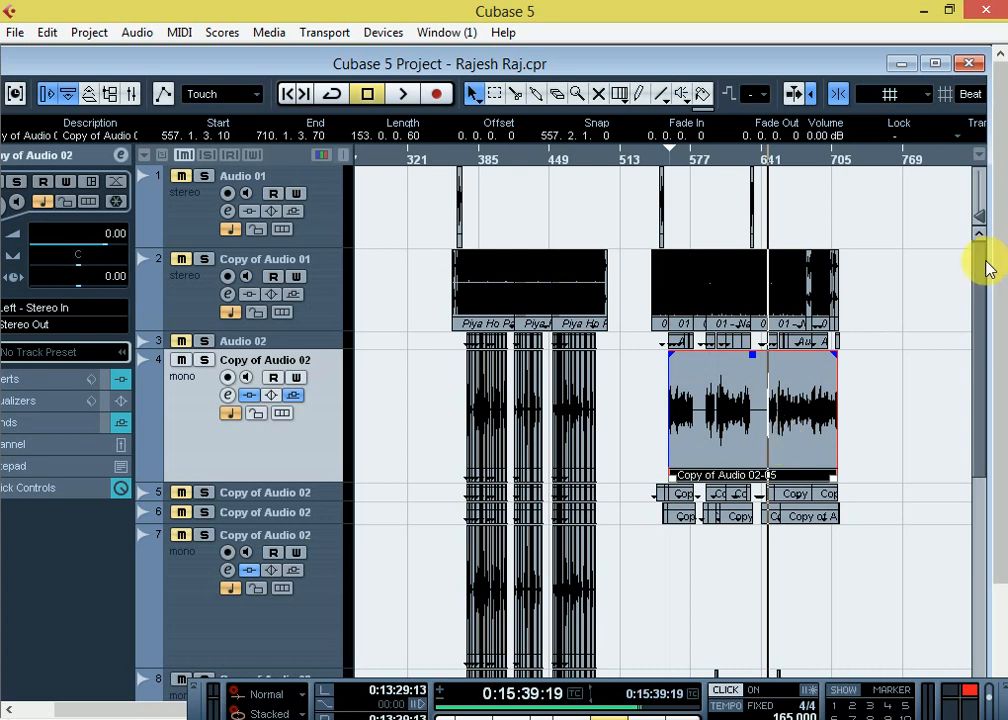
# Step: Maximize the project window, and minimize the application to show the desktop
pyautogui.doubleClick(770, 63)
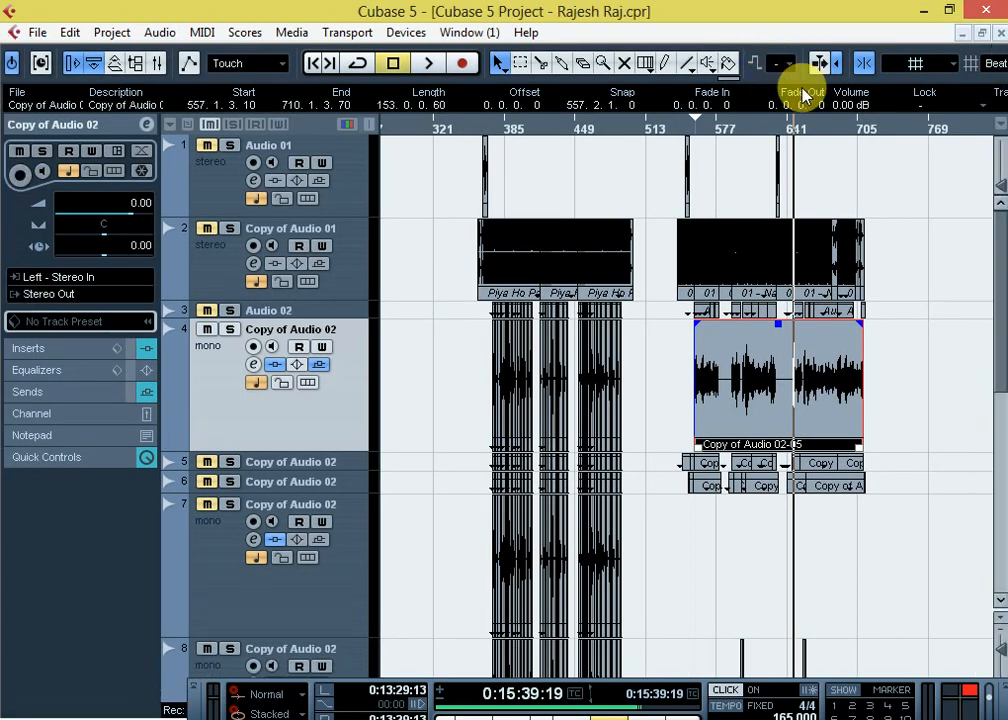
pyautogui.click(925, 12)
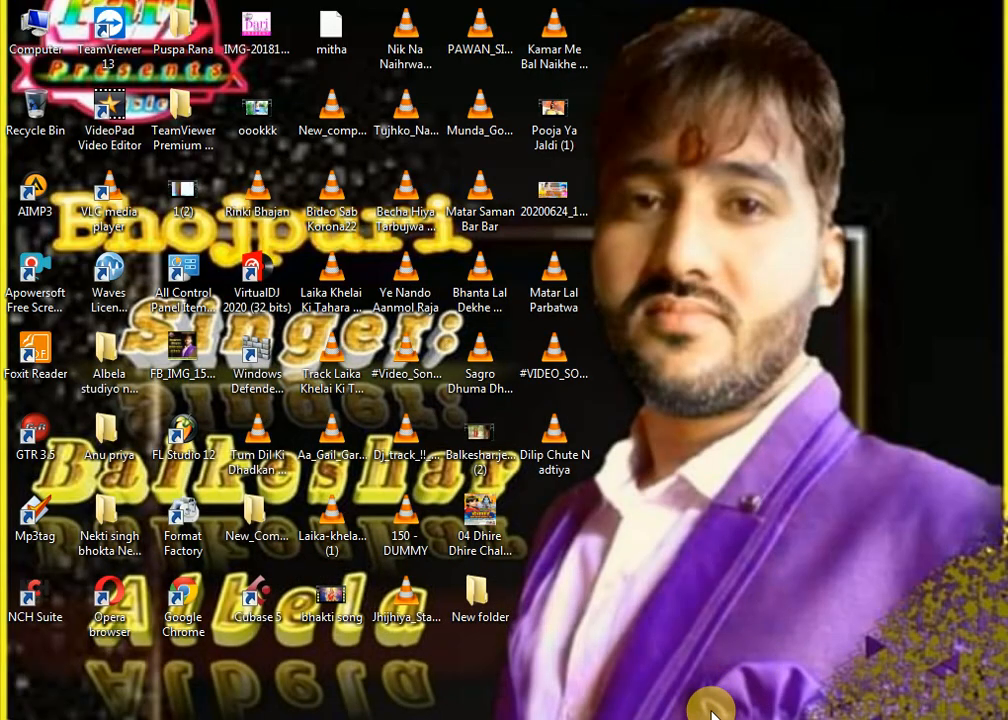